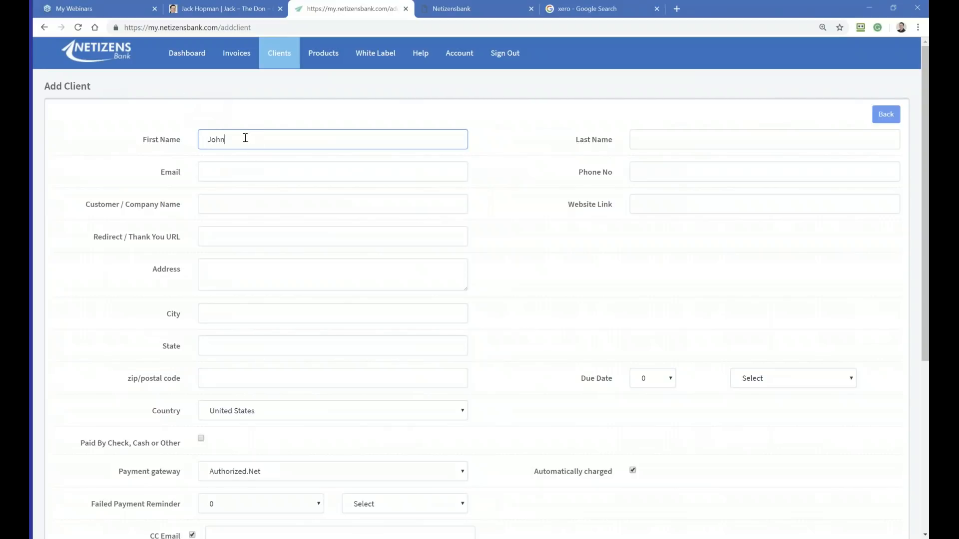
Step: Leave the partly filled client form and open a blank form for adding a client
click(184, 55)
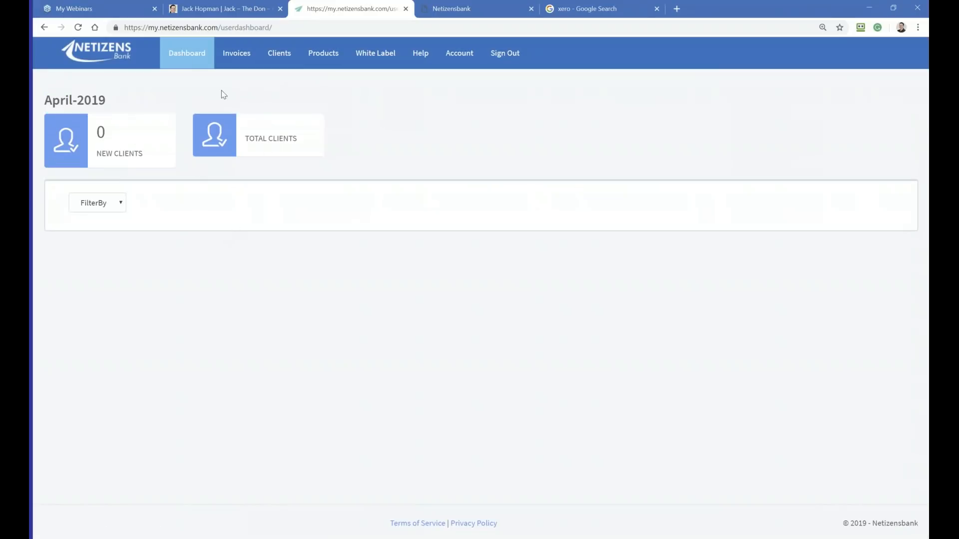
mouse_move(277, 53)
click(274, 81)
click(883, 135)
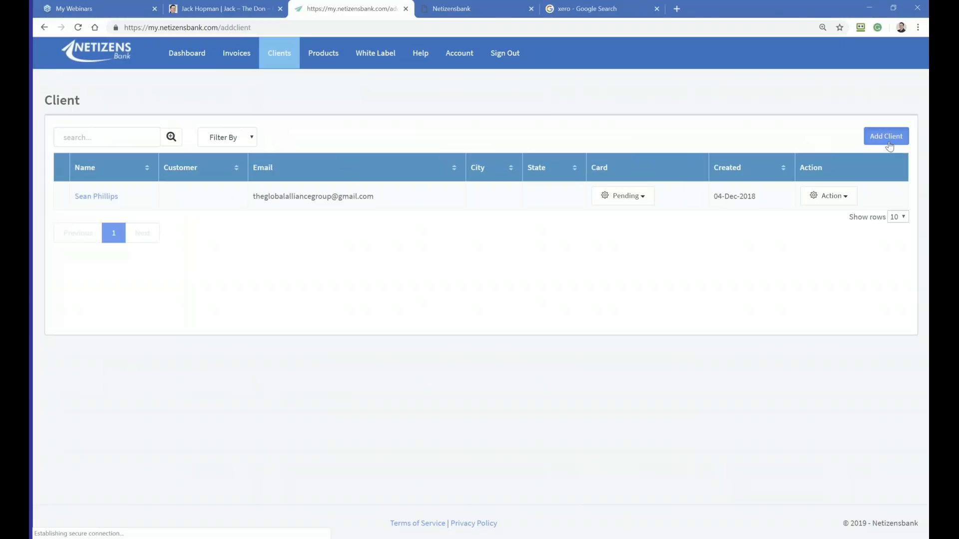
Step: Enter the client's first name and last name in the new client form
click(223, 143)
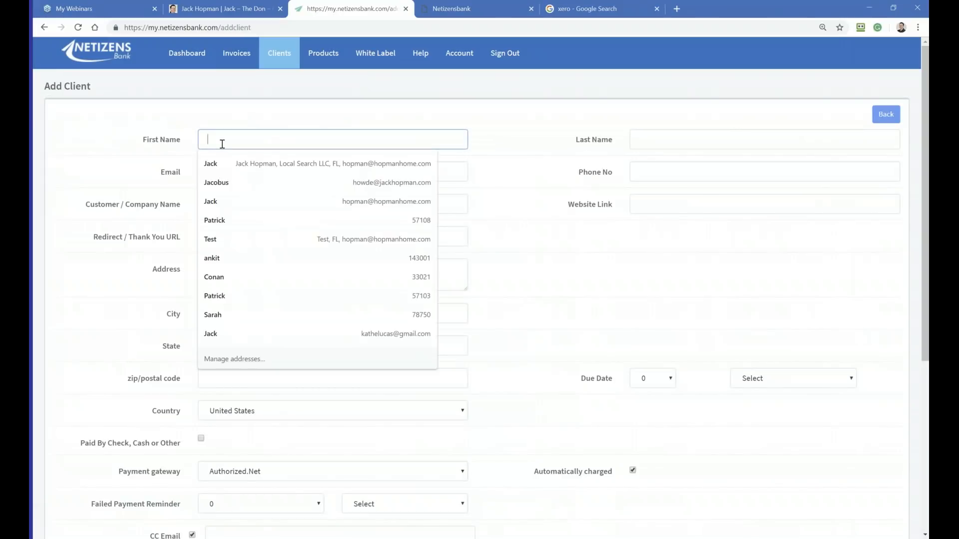
text(JACK)
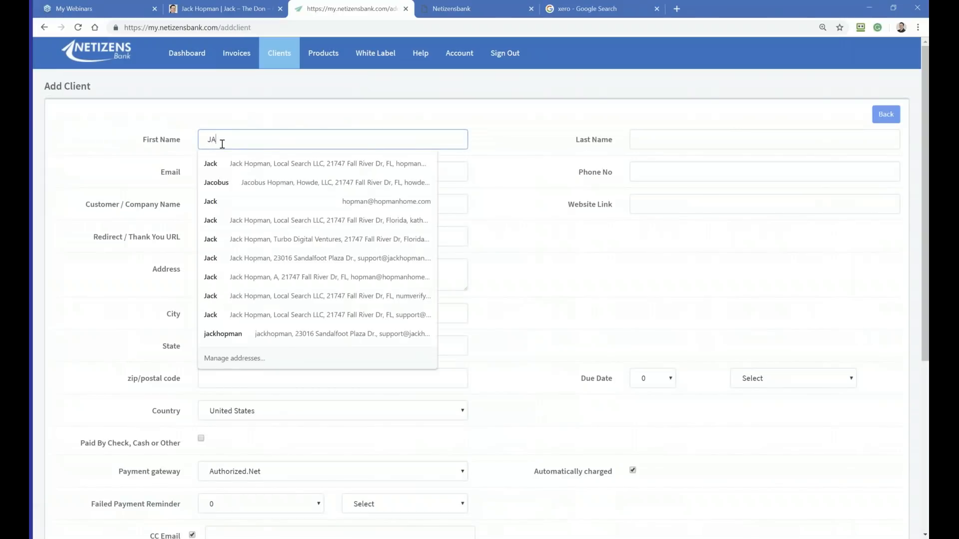
key(BackSpace)
key(BackSpace)
key(BackSpace)
text(ack)
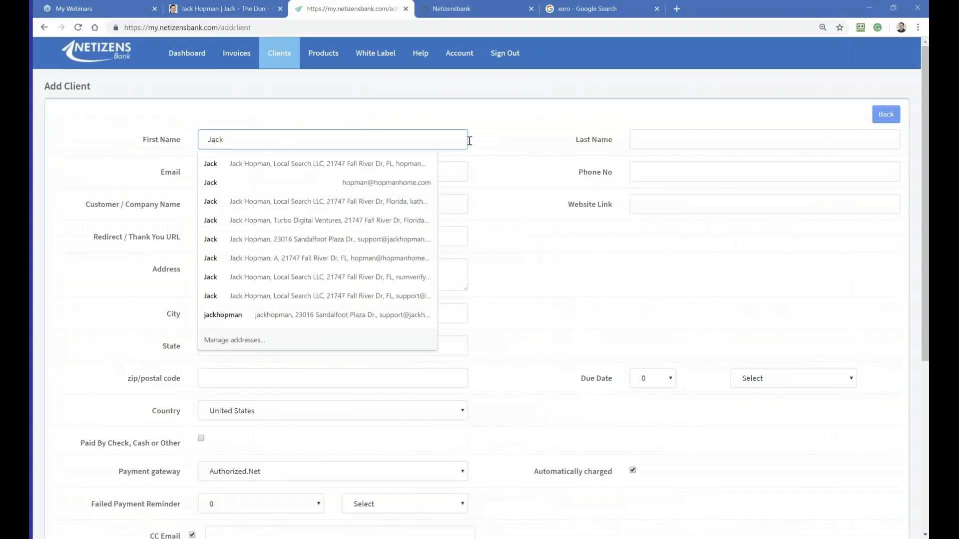
click(644, 141)
text(We)
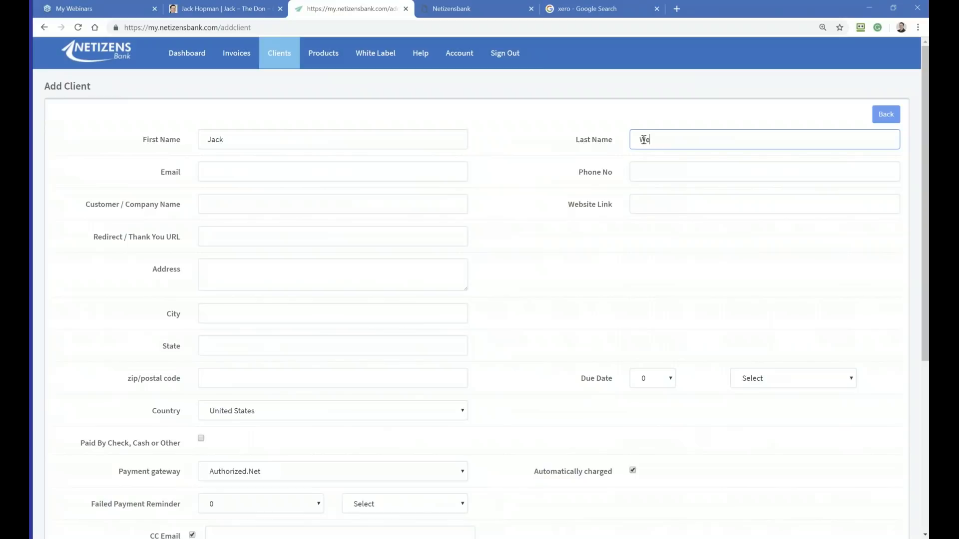
text(binar)
Step: Fill in the new client's email address
click(222, 175)
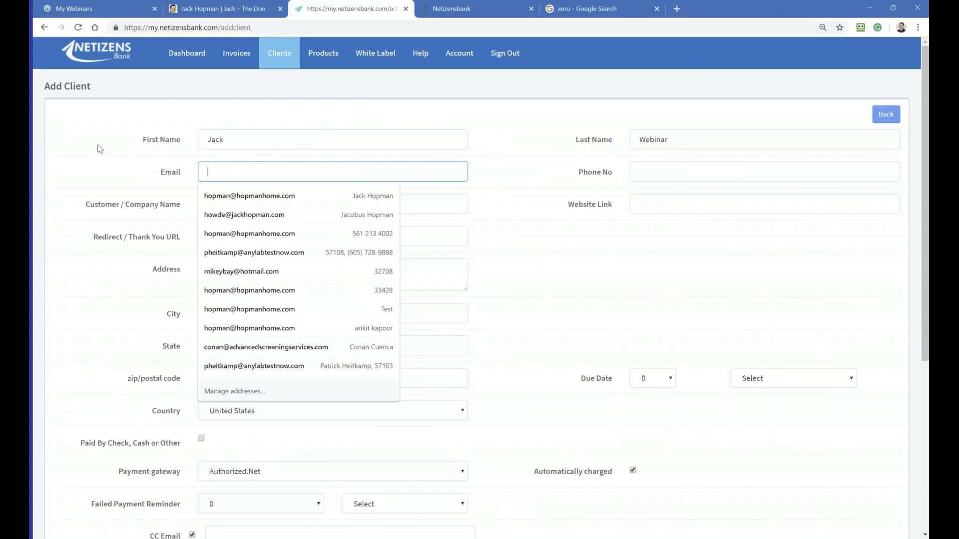
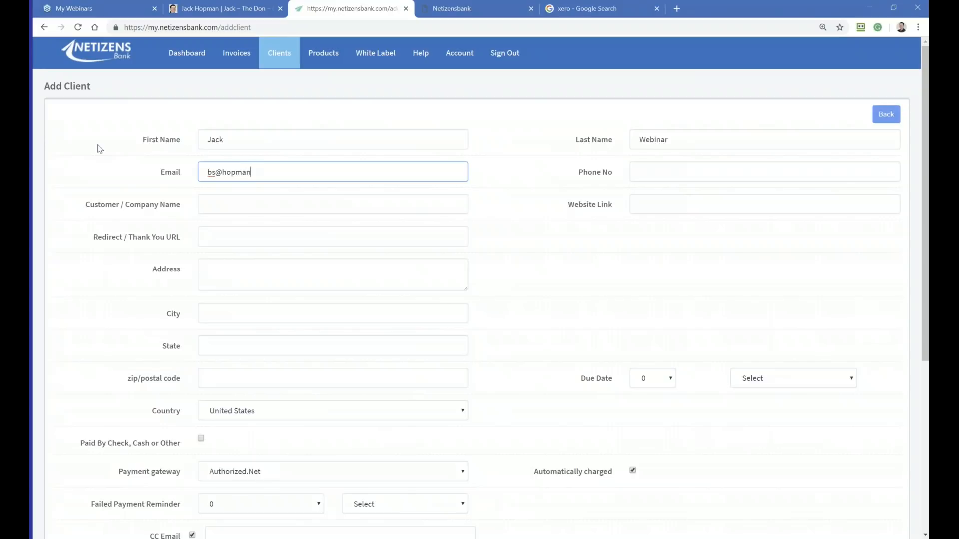
Step: Fill in the client's company and address details from the saved Local Search LLC autofill entry
click(637, 178)
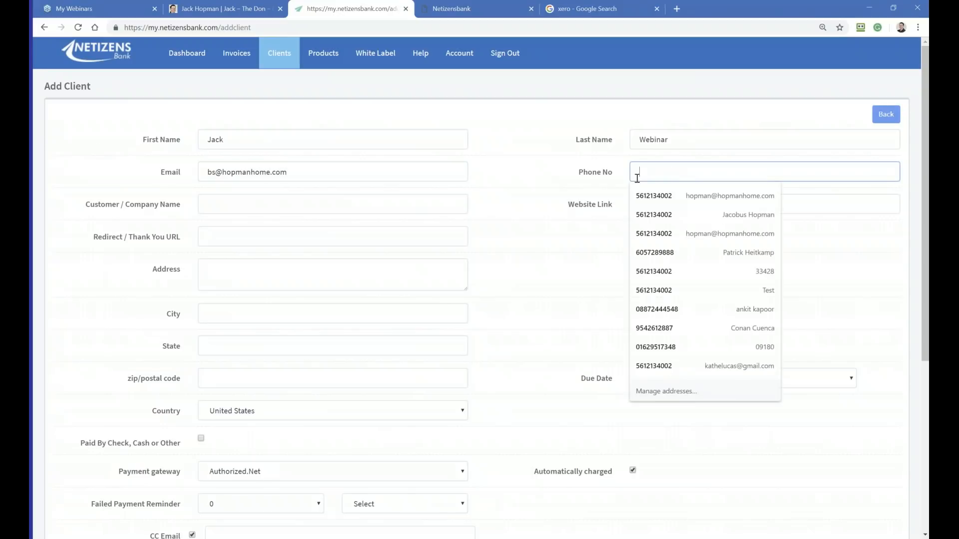
click(224, 209)
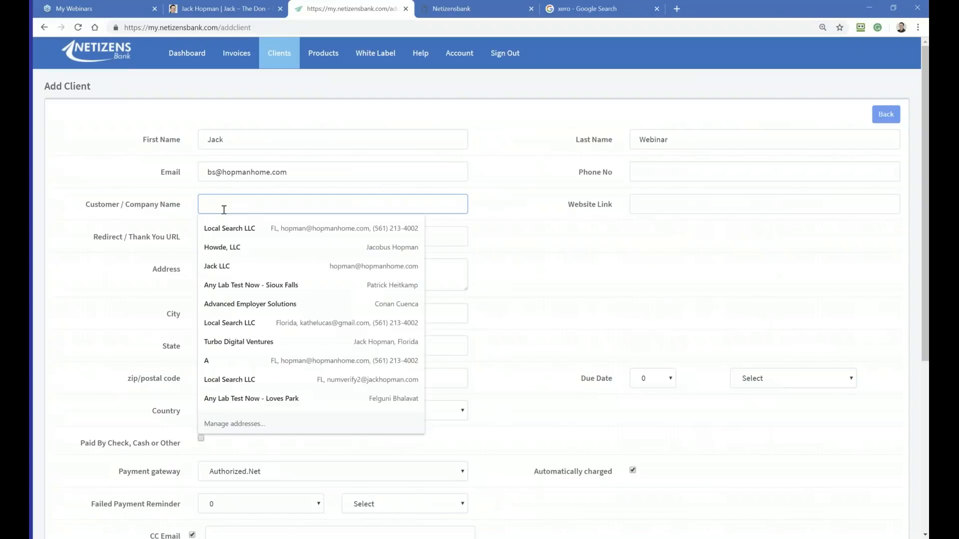
click(222, 231)
Step: Set the client's failed payment reminder to 3 and Weekly
scroll(233, 294, down, 4)
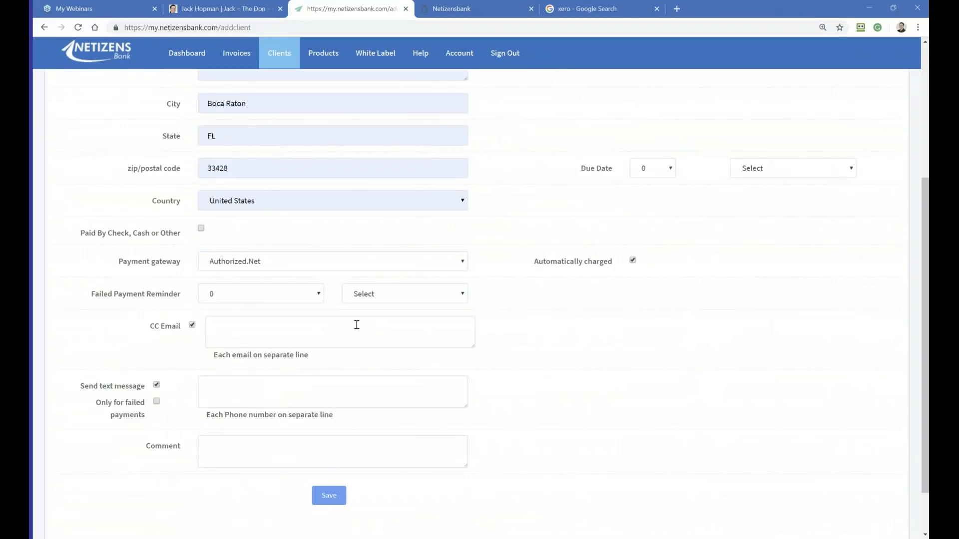
scroll(477, 378, down, 2)
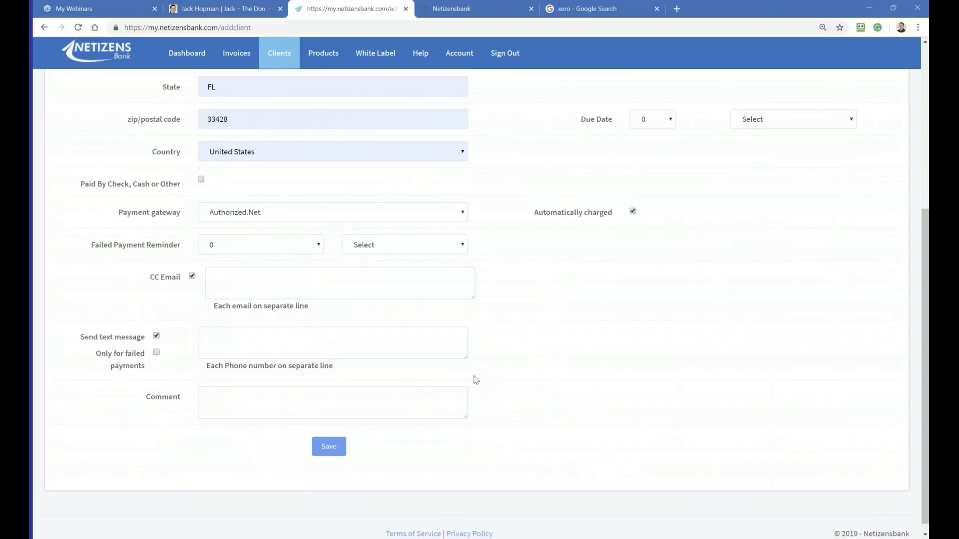
drag(181, 203, 118, 204)
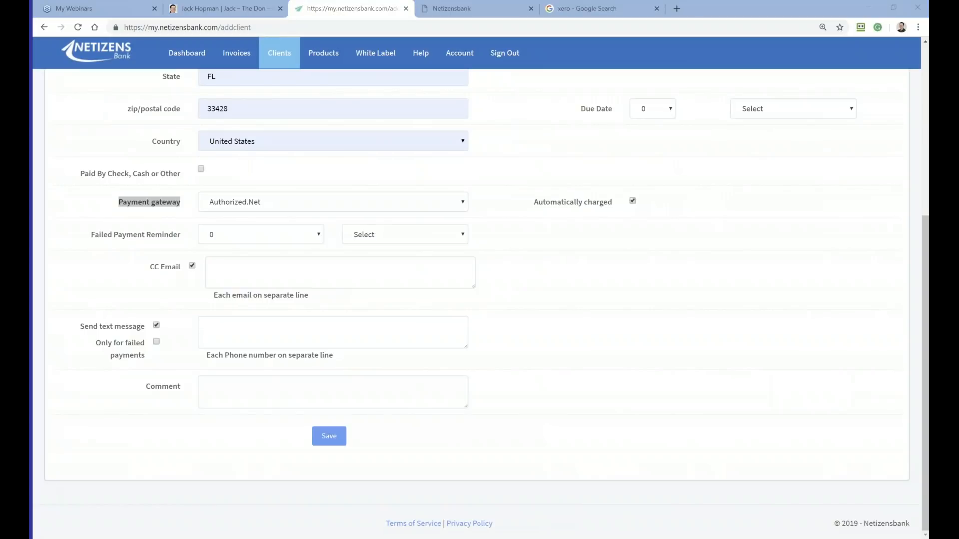
click(691, 450)
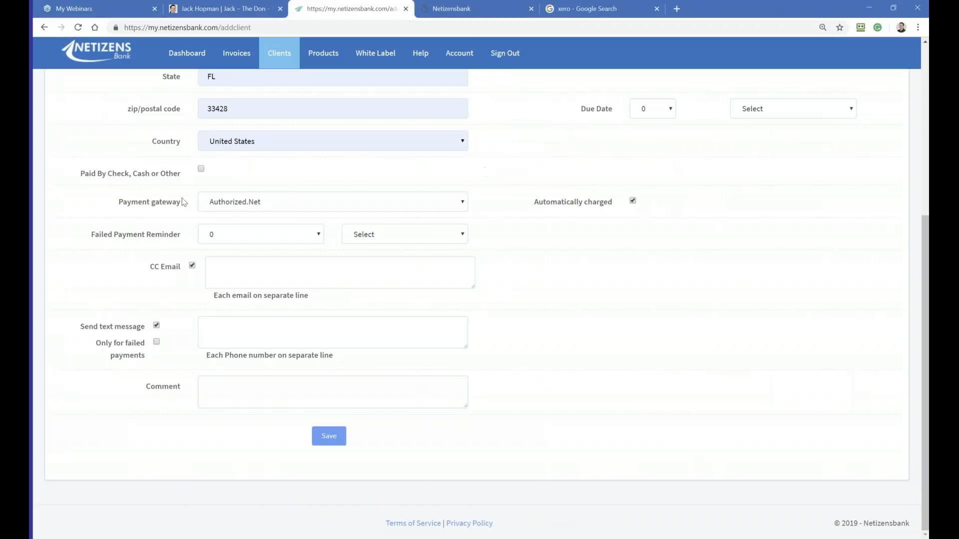
drag(78, 233, 182, 231)
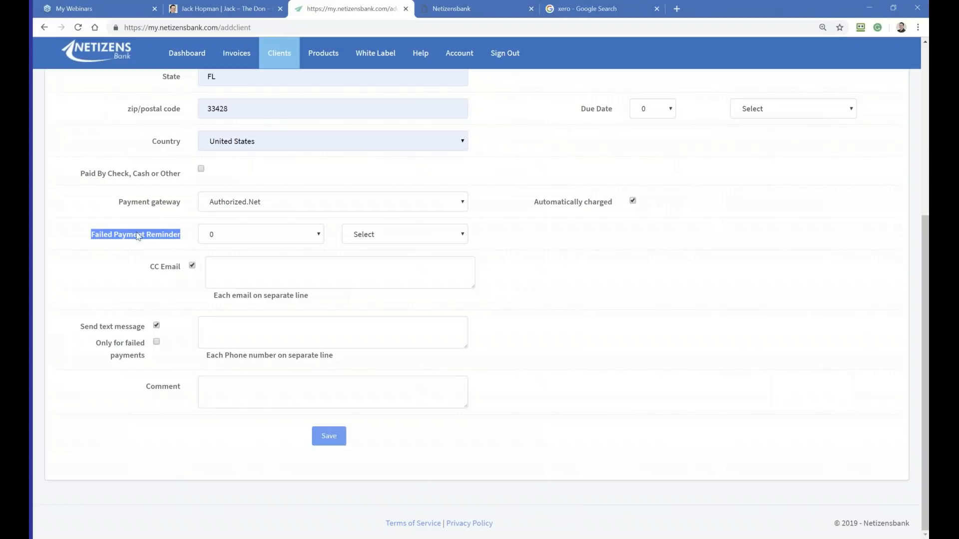
click(221, 235)
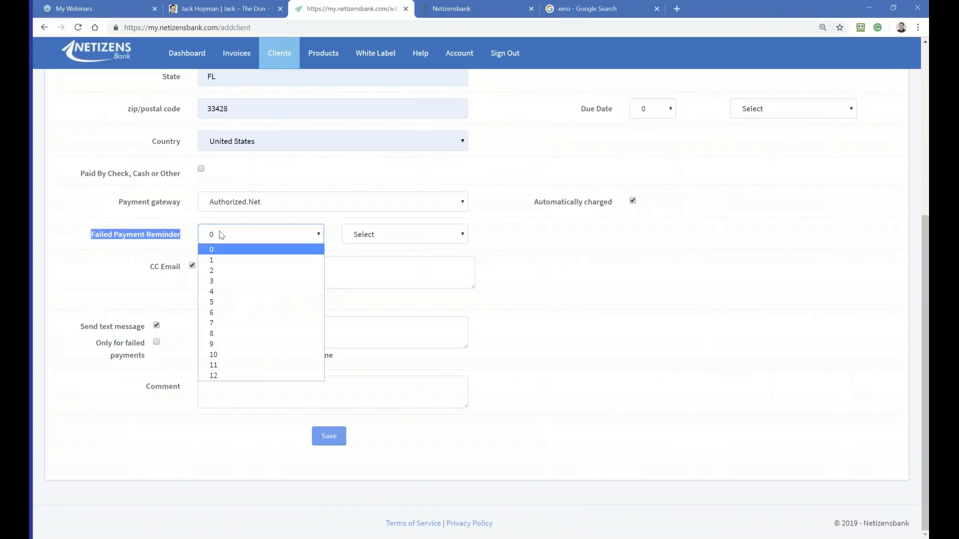
click(220, 280)
click(358, 240)
click(361, 259)
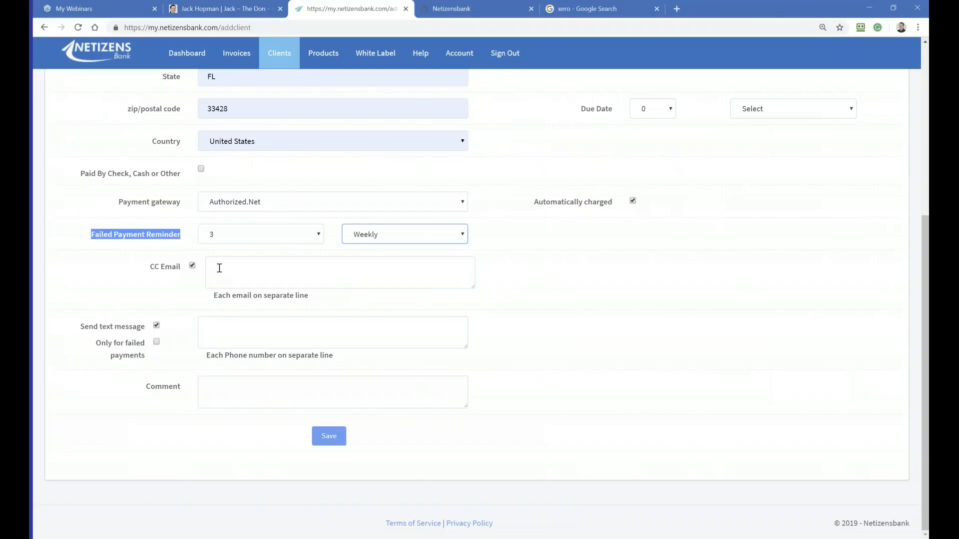
Step: Add the support email address as the CC email recipient for the client
click(217, 268)
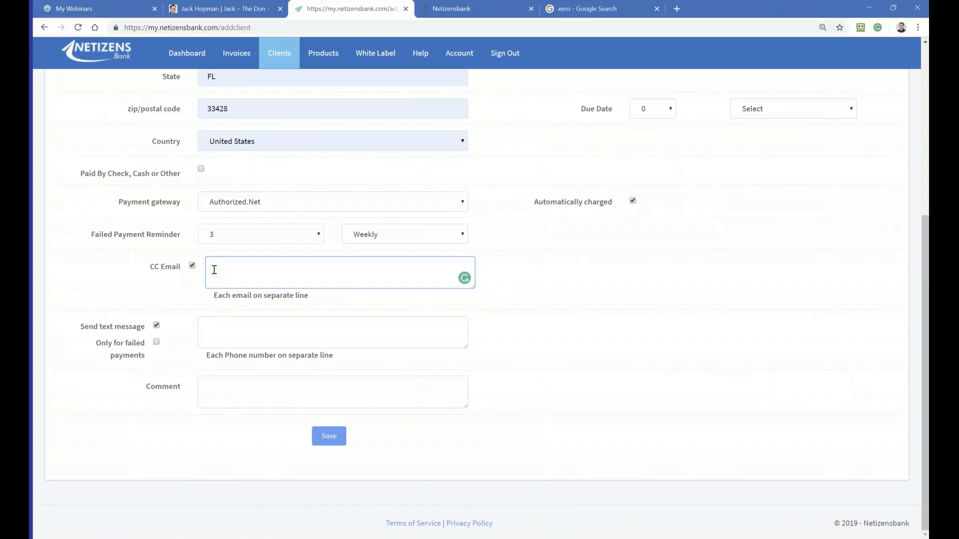
Step: Limit text messages to failed payments with a phone number entry filled in, and save the client
click(220, 327)
click(156, 343)
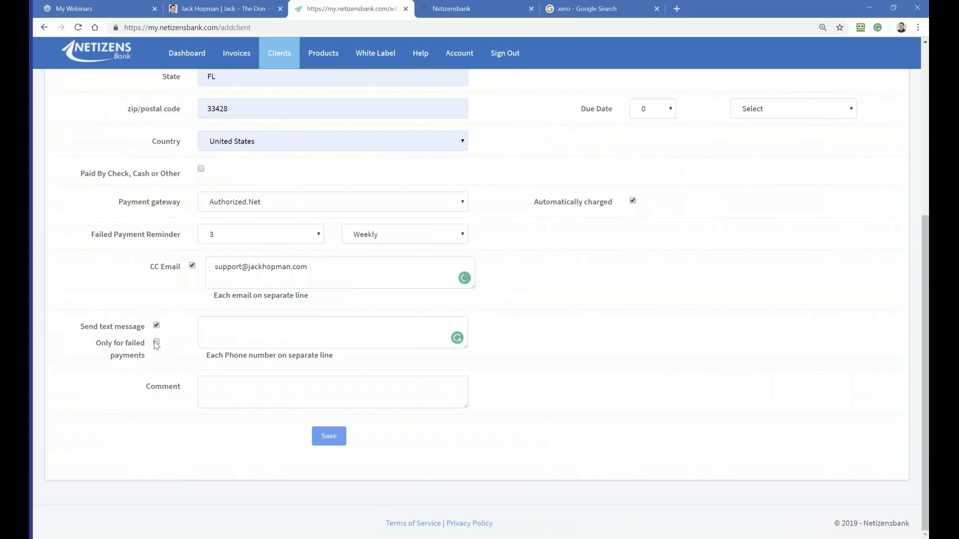
click(219, 327)
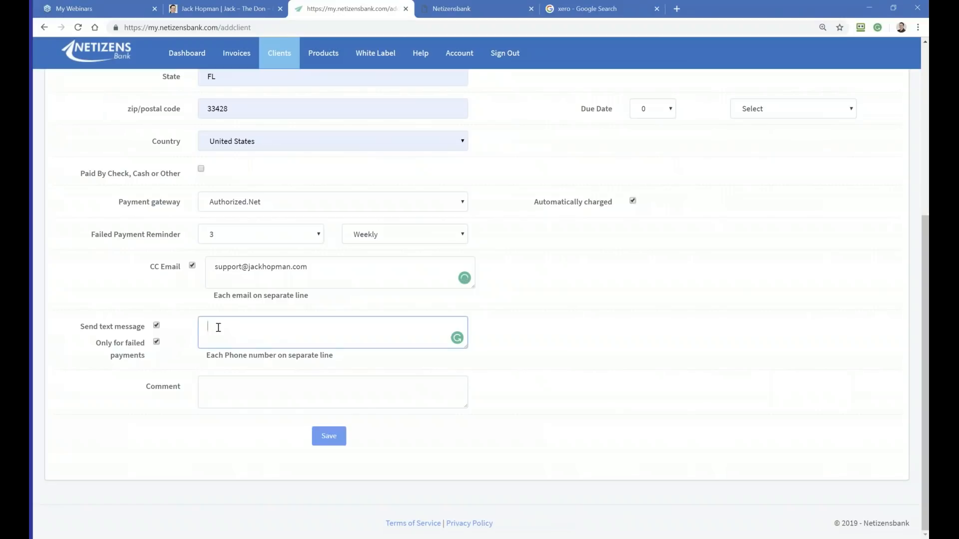
text(mynumber)
click(218, 328)
click(329, 436)
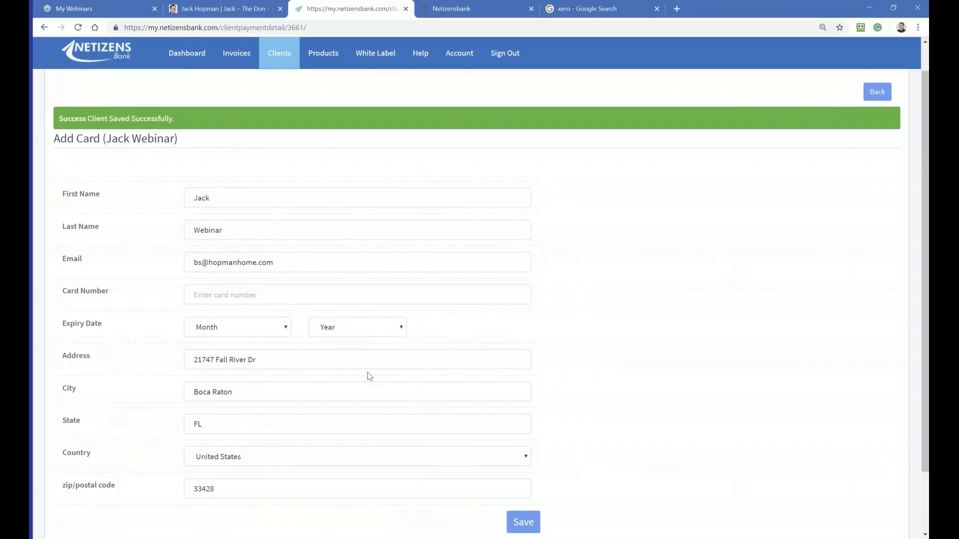
Step: Review the new client's Add Card form without entering a card, and return to the client list
scroll(774, 236, down, 2)
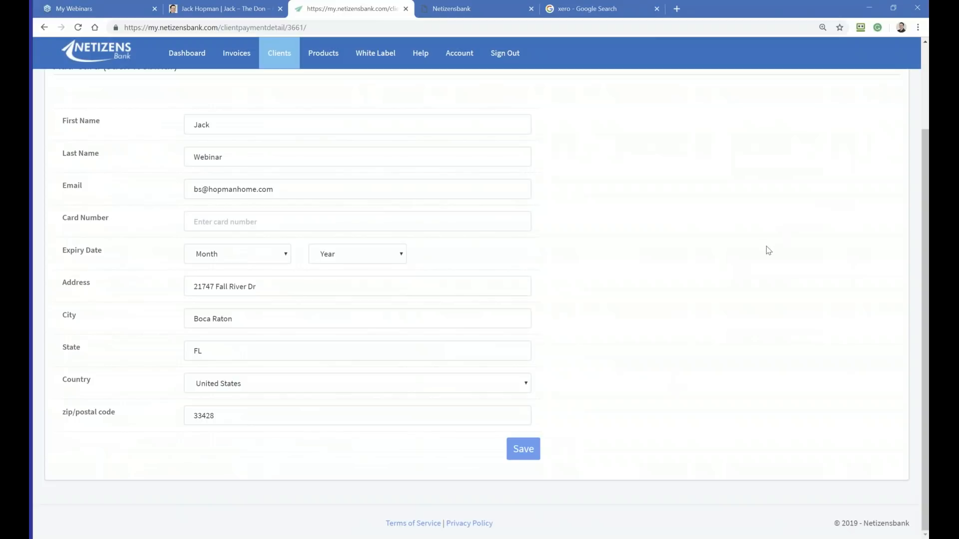
scroll(768, 251, up, 3)
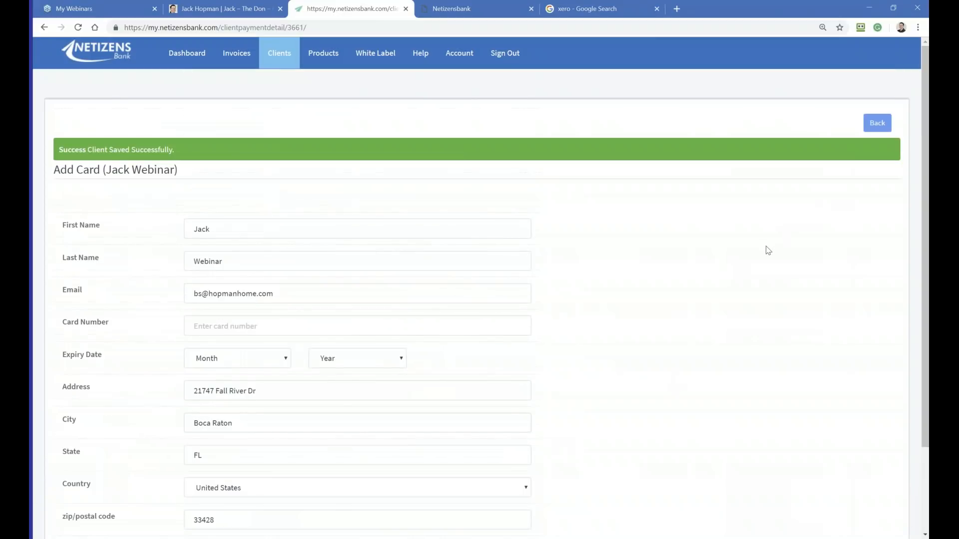
scroll(251, 144, down, 3)
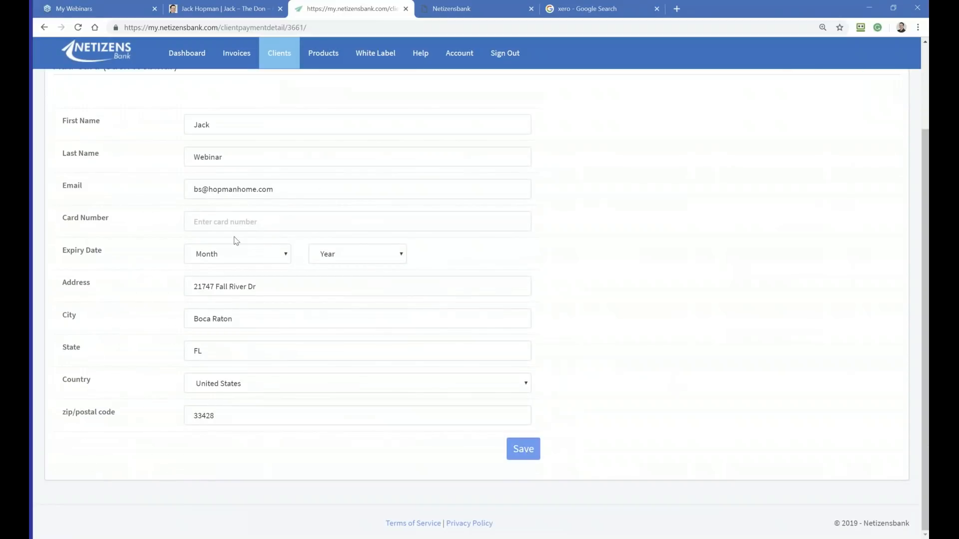
click(218, 223)
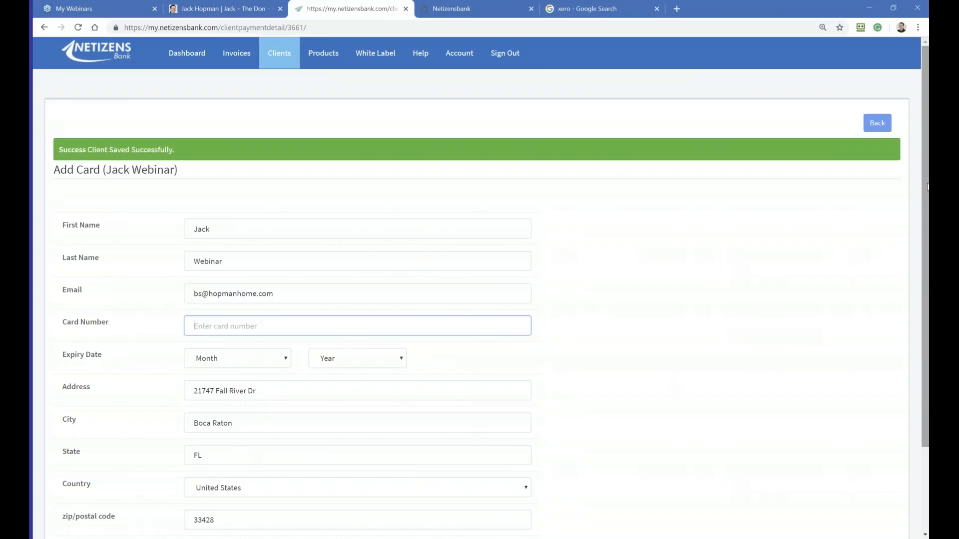
click(874, 124)
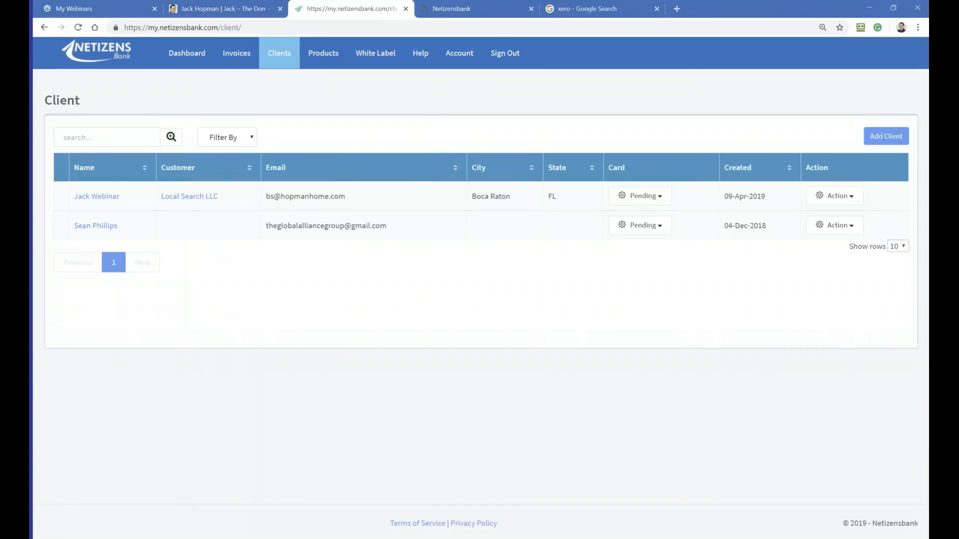
Step: Start a new service in the client services and enter its name as AdWords Managment
mouse_move(270, 59)
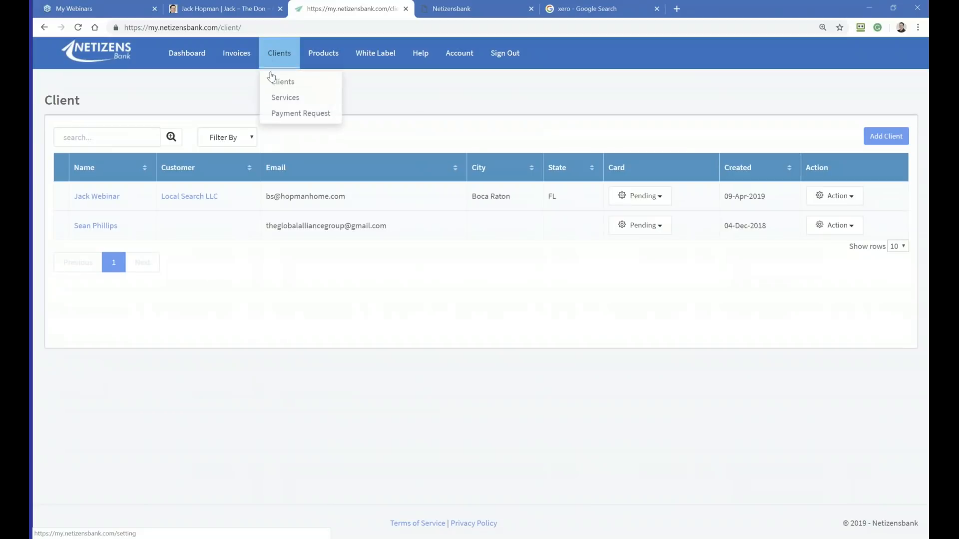
click(280, 98)
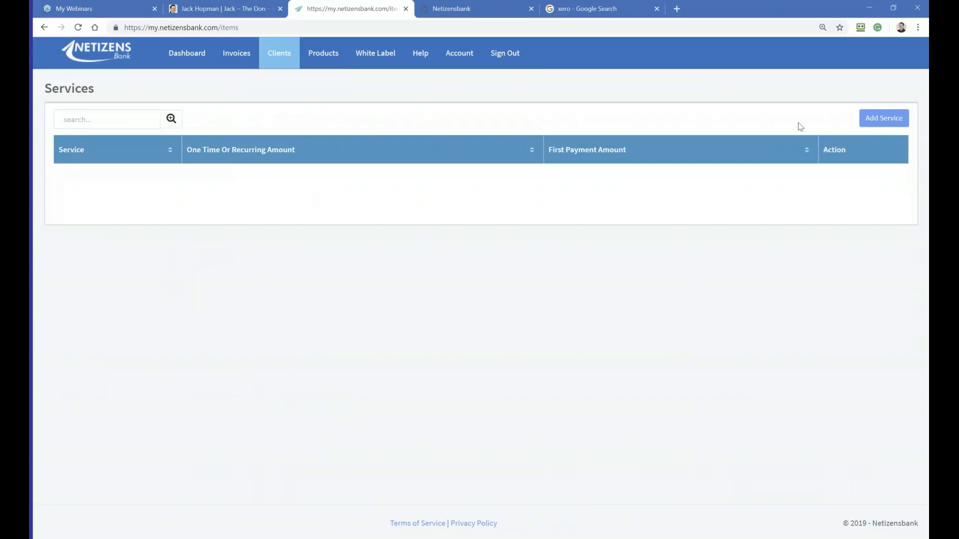
click(883, 119)
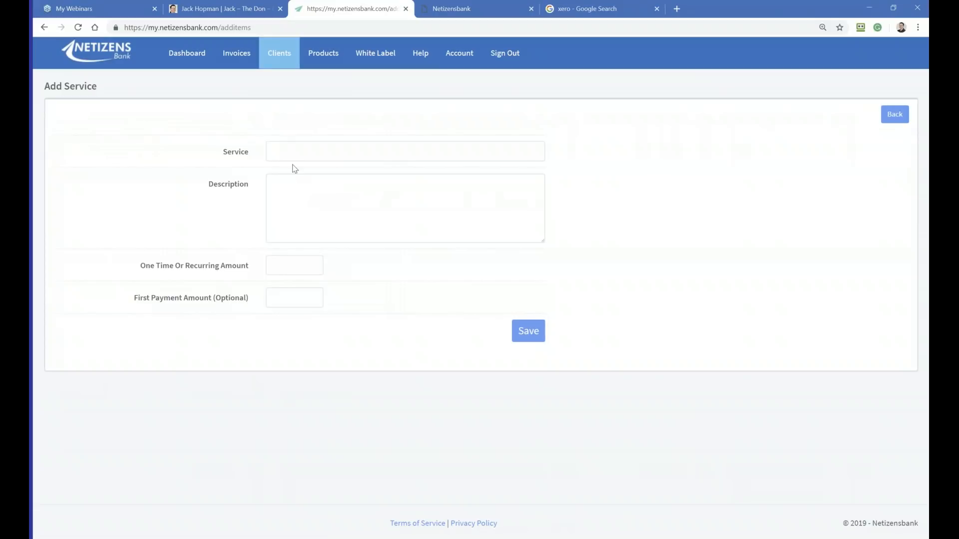
click(289, 158)
text(AdWords Managment)
Step: Enter AdWords Management as the service's description
click(281, 182)
text(Ad)
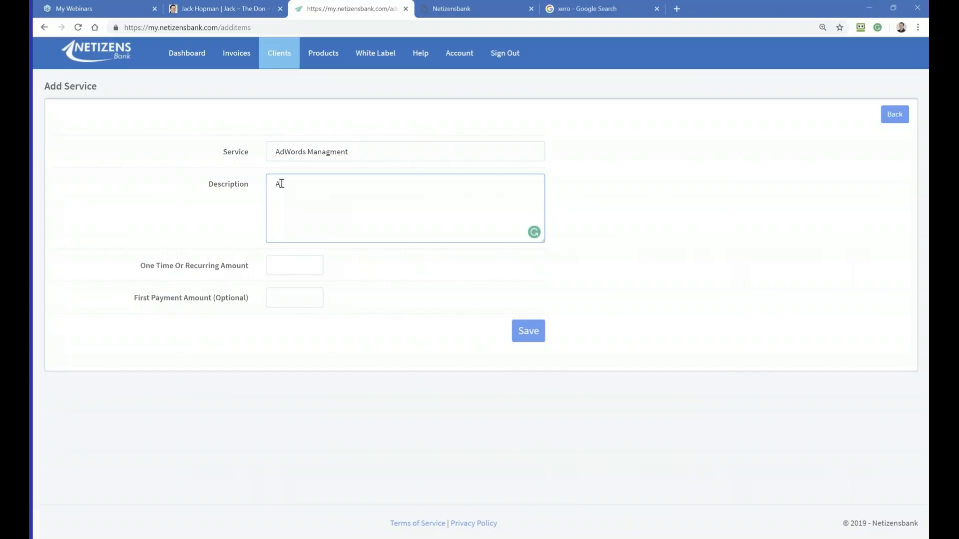
text(Words M ana)
key(BackSpace)
key(BackSpace)
key(BackSpace)
key(BackSpace)
text(amam)
key(BackSpace)
text(gement)
Step: Correct the spelling of the service name to AdWords Management
click(330, 150)
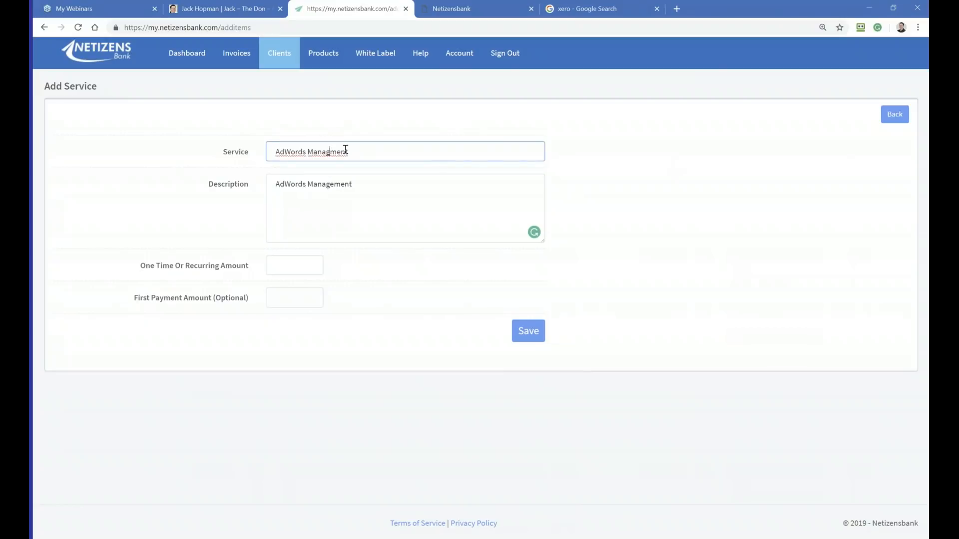
text(e)
click(366, 179)
Step: Set the recurring amount to 497 and the first payment amount to 197, and save the service
click(287, 270)
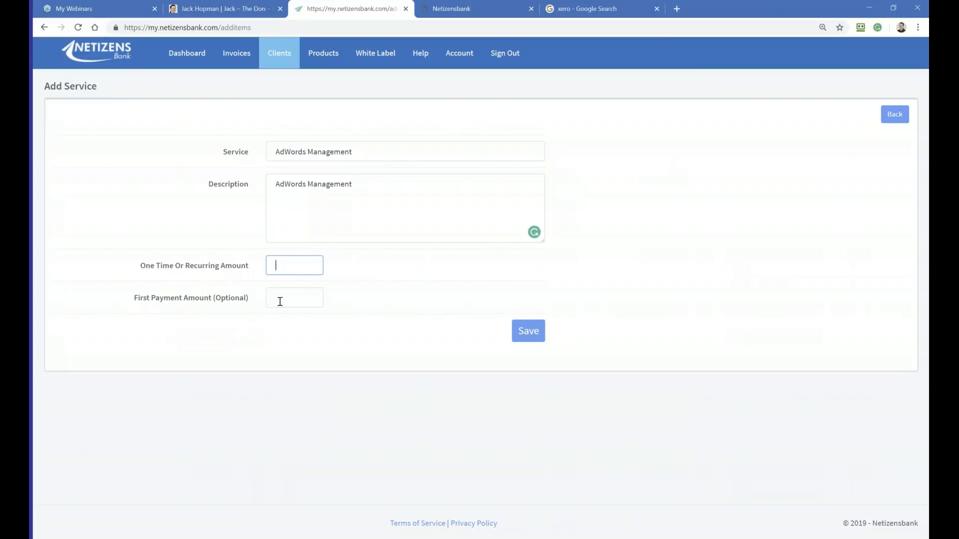
text(497)
click(235, 343)
click(284, 296)
text(197)
click(525, 330)
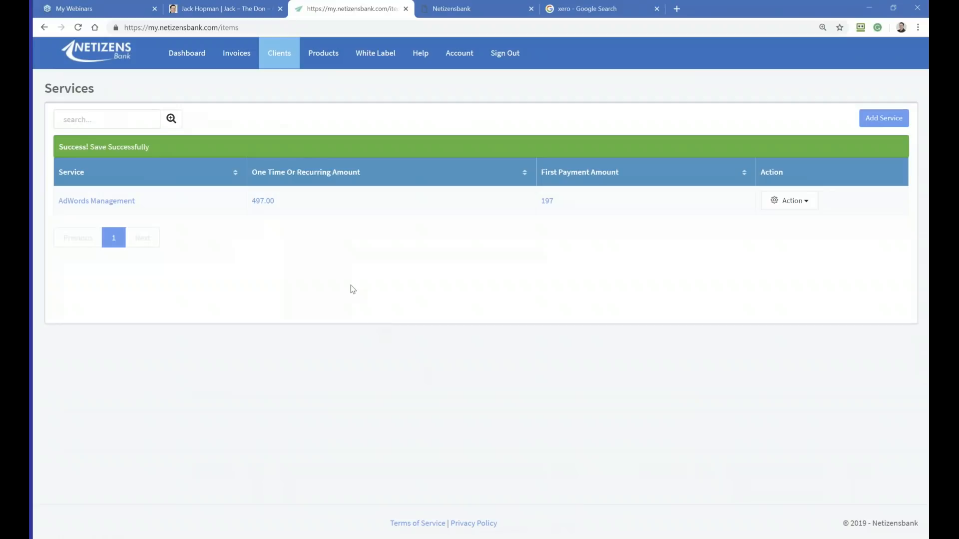
Step: Open a blank form for creating a new invoice
click(232, 67)
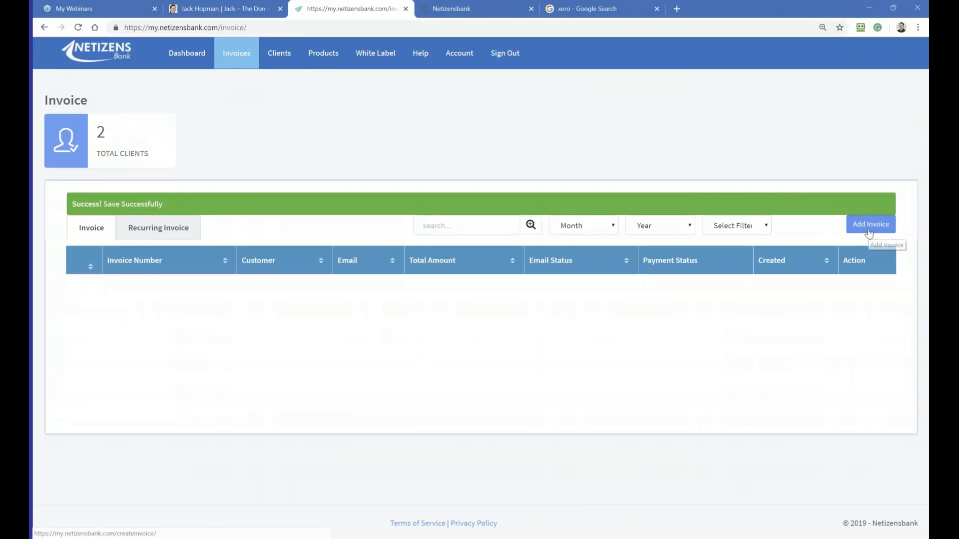
click(869, 229)
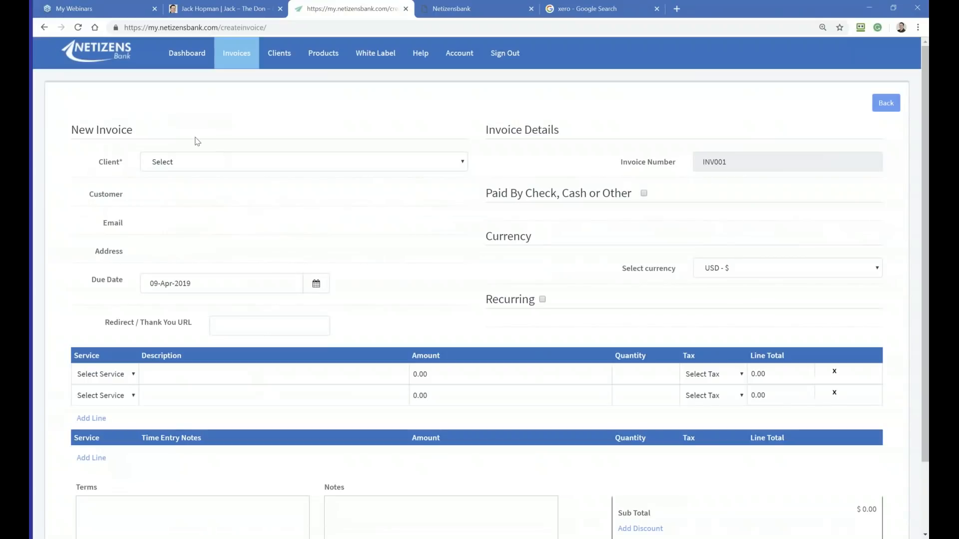
Step: Select the Local Search LLC client for the new invoice and make it recur monthly
click(168, 162)
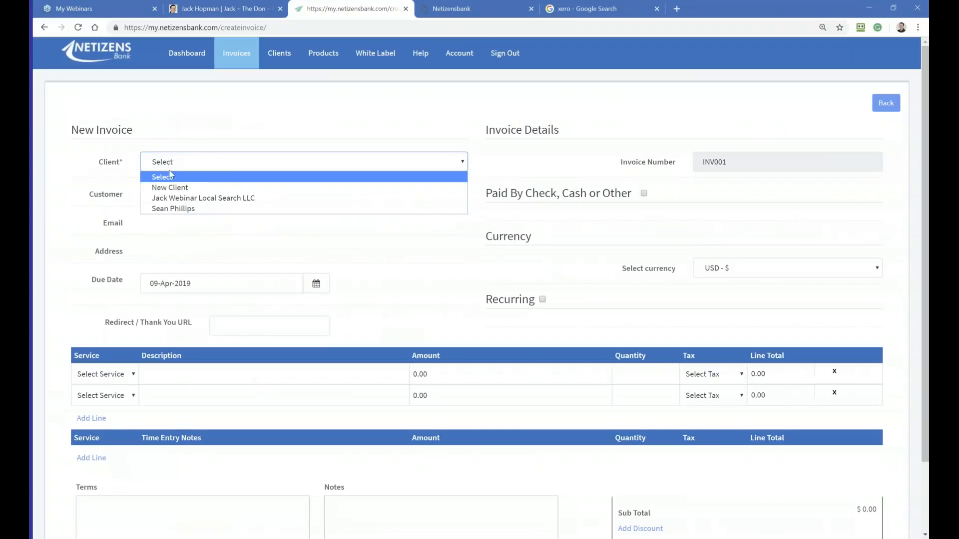
click(167, 198)
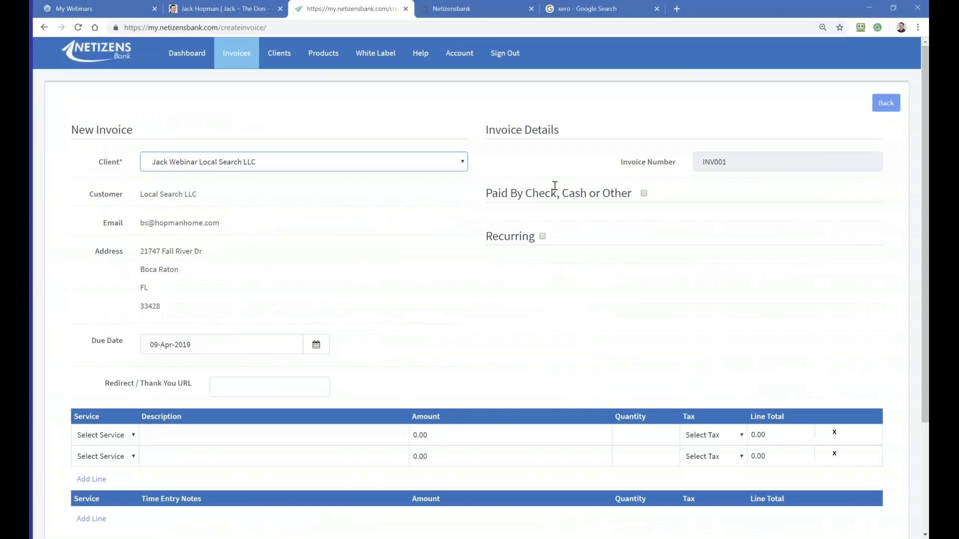
click(542, 236)
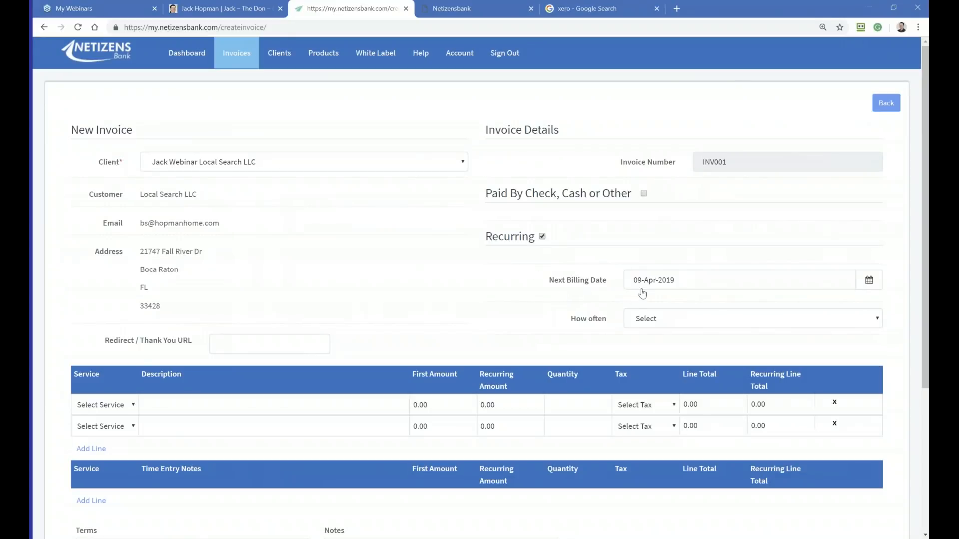
click(656, 323)
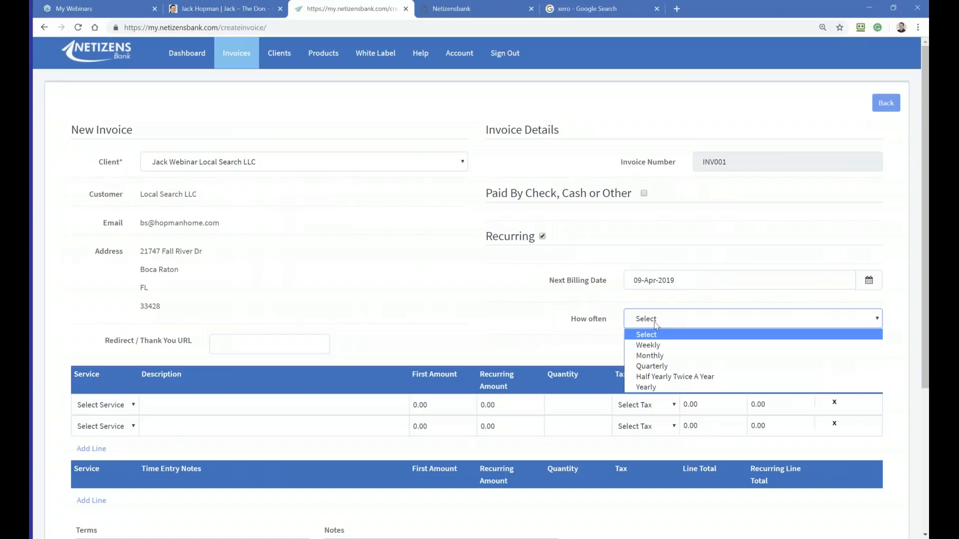
click(641, 356)
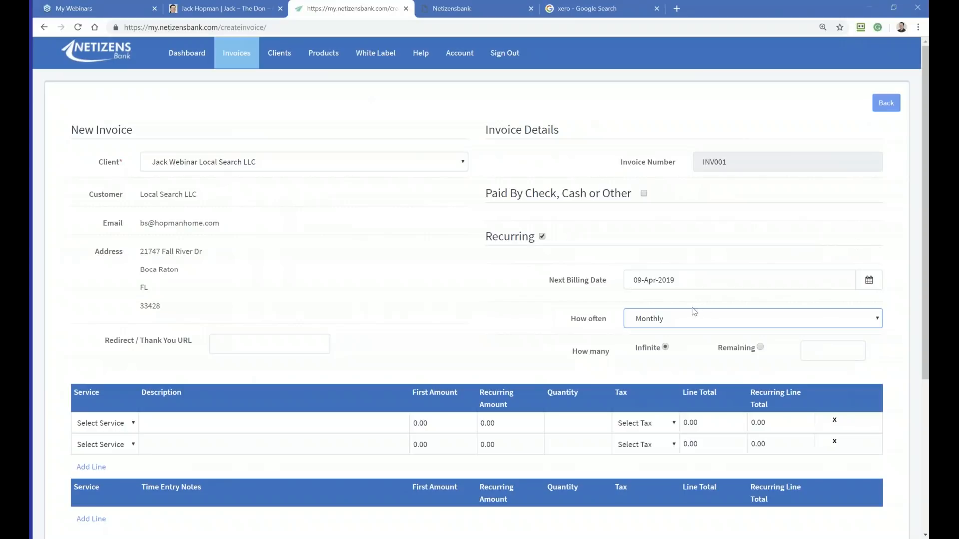
Step: Add the AdWords Management service as the first invoice line and save the invoice without sending it
scroll(687, 302, down, 3)
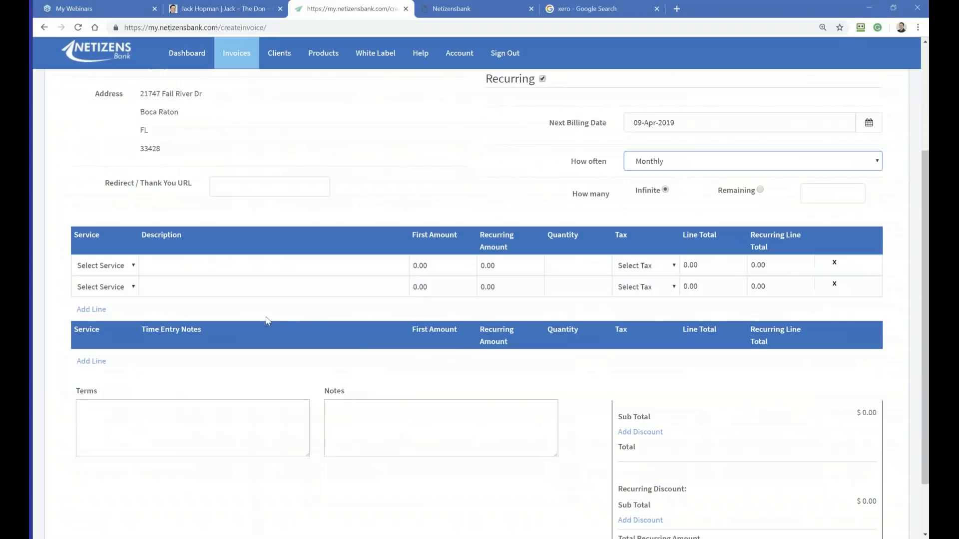
click(127, 271)
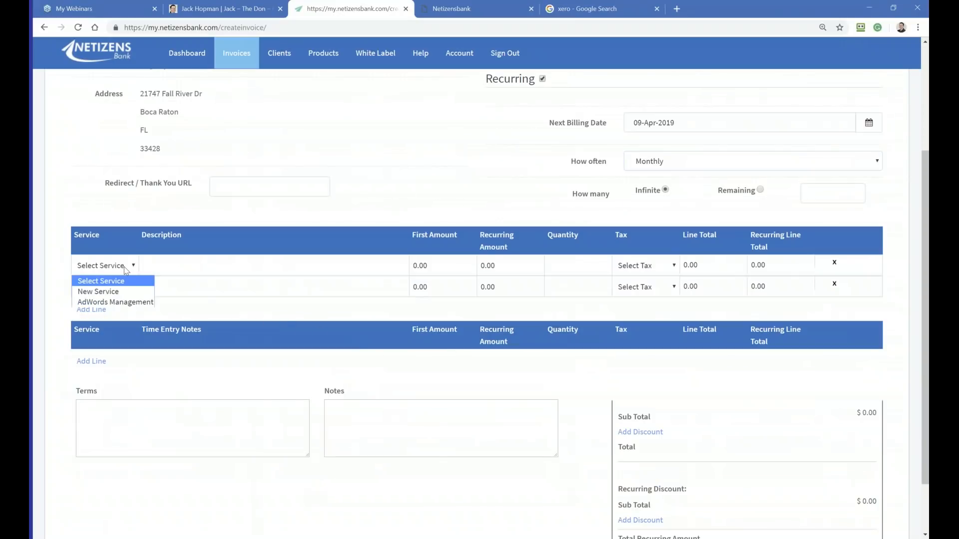
click(107, 307)
click(172, 409)
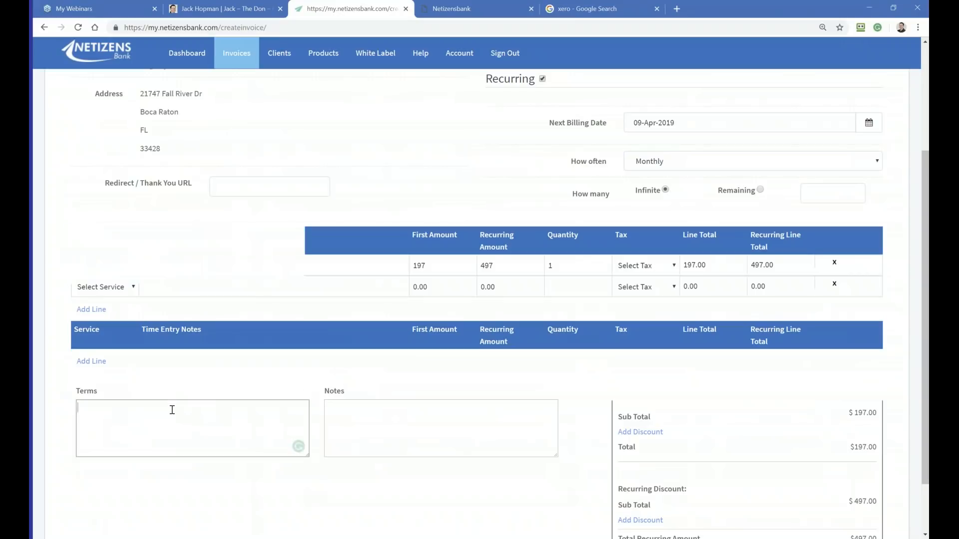
click(379, 411)
scroll(383, 412, down, 2)
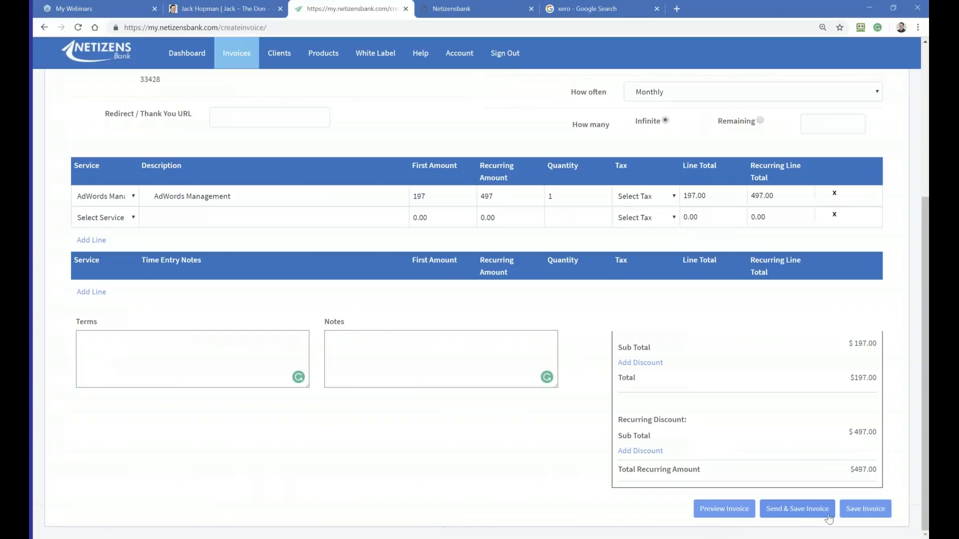
click(865, 511)
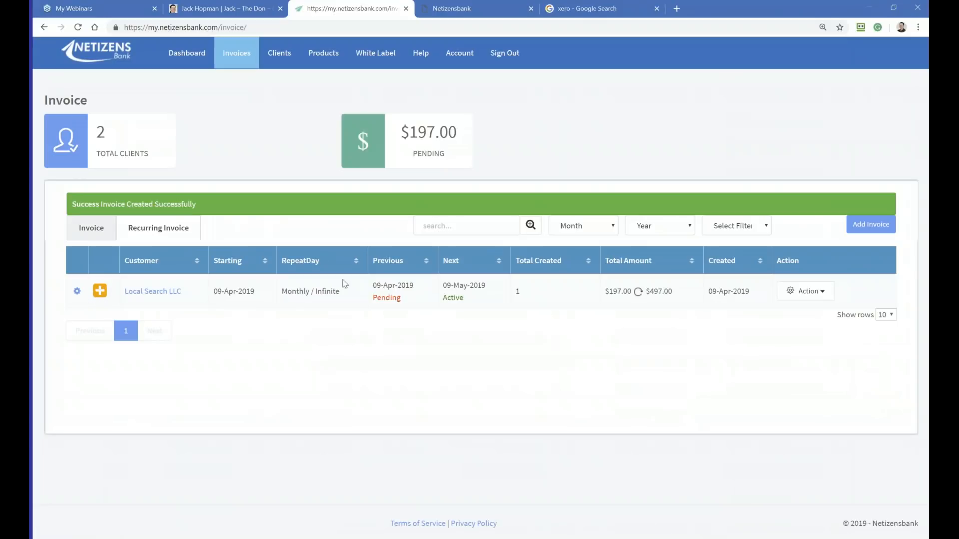
Step: Open the Local Search LLC recurring invoice for editing and save it again without changes
click(77, 292)
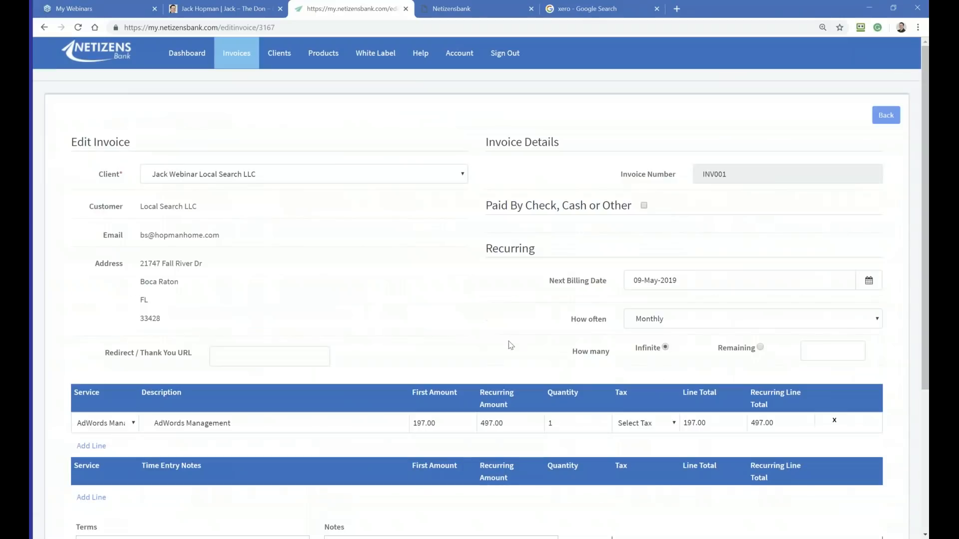
scroll(473, 338, down, 4)
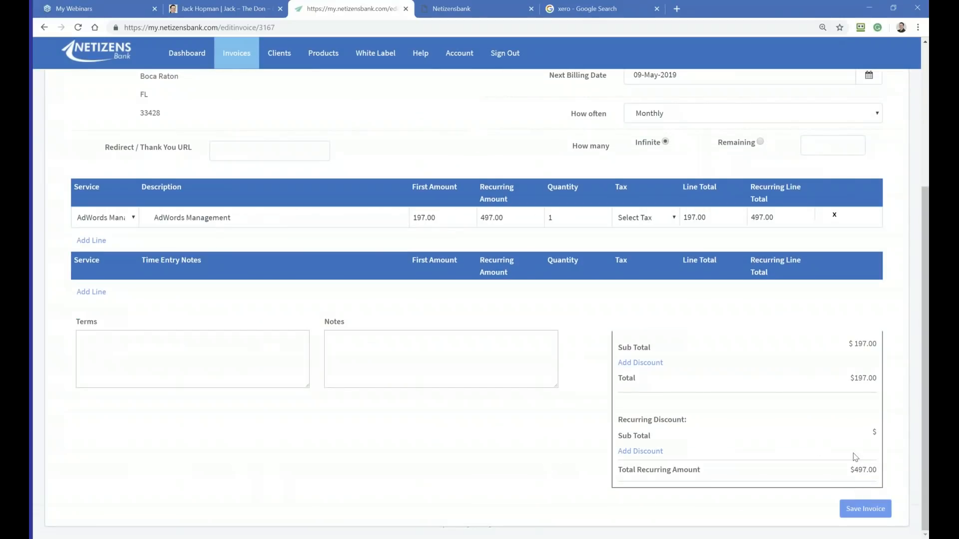
click(854, 510)
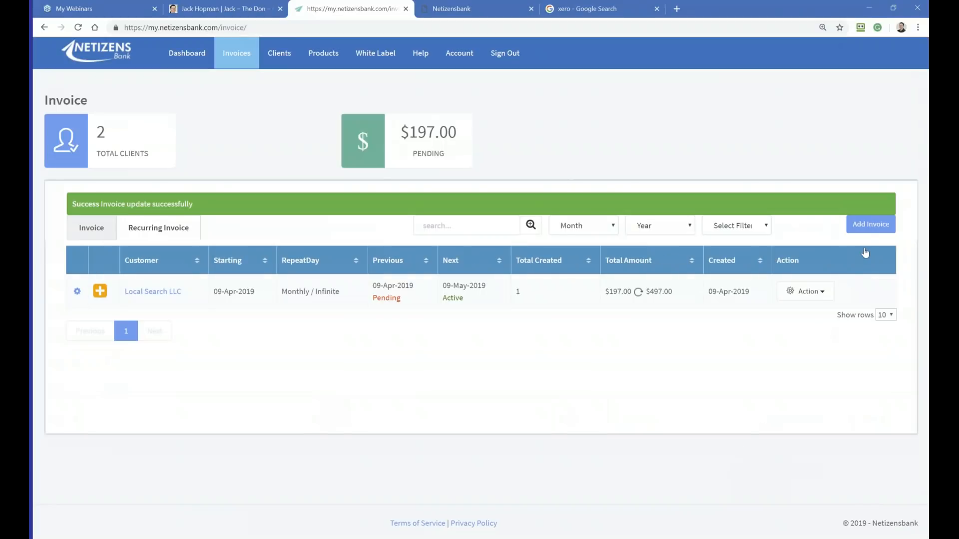
Step: Download the first invoice PDF of the Local Search LLC recurring invoice and open the downloaded file
click(819, 292)
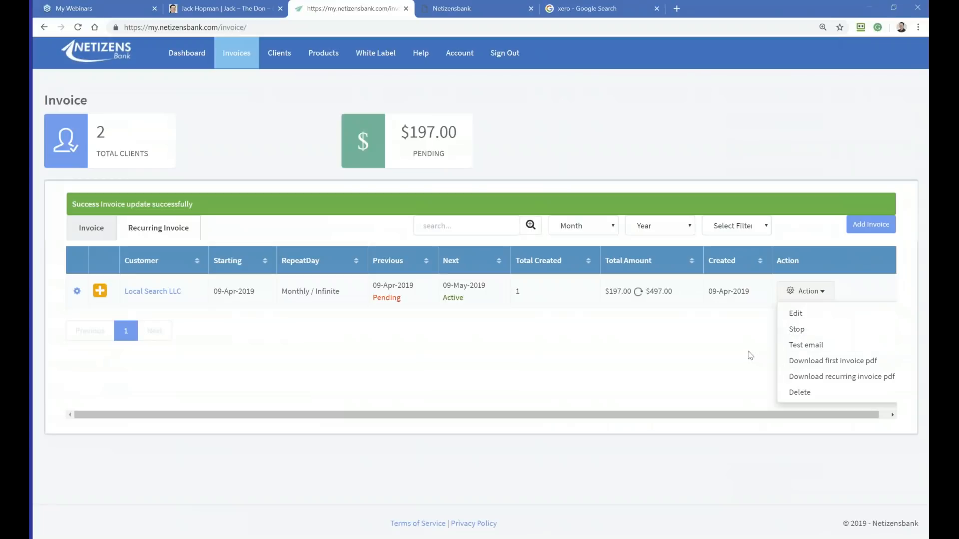
click(709, 352)
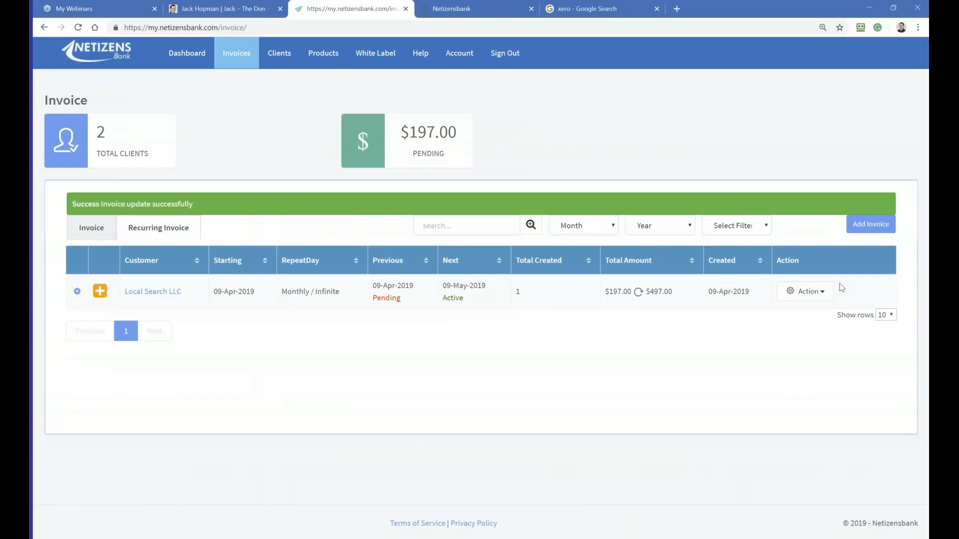
click(819, 292)
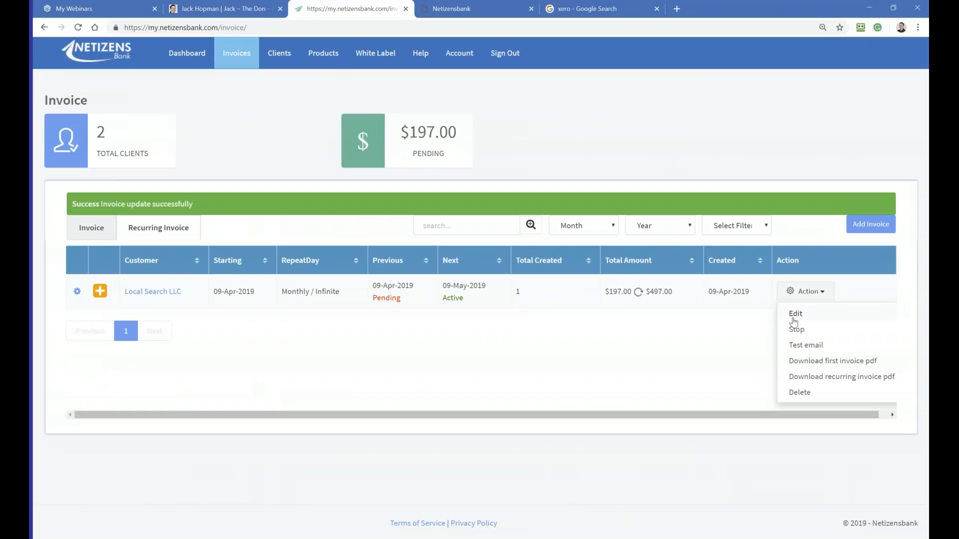
click(797, 361)
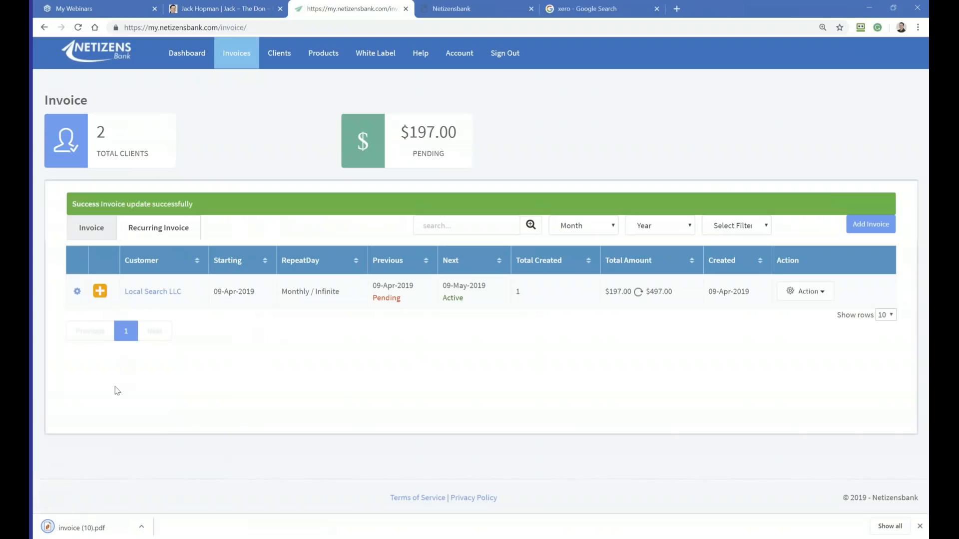
click(142, 526)
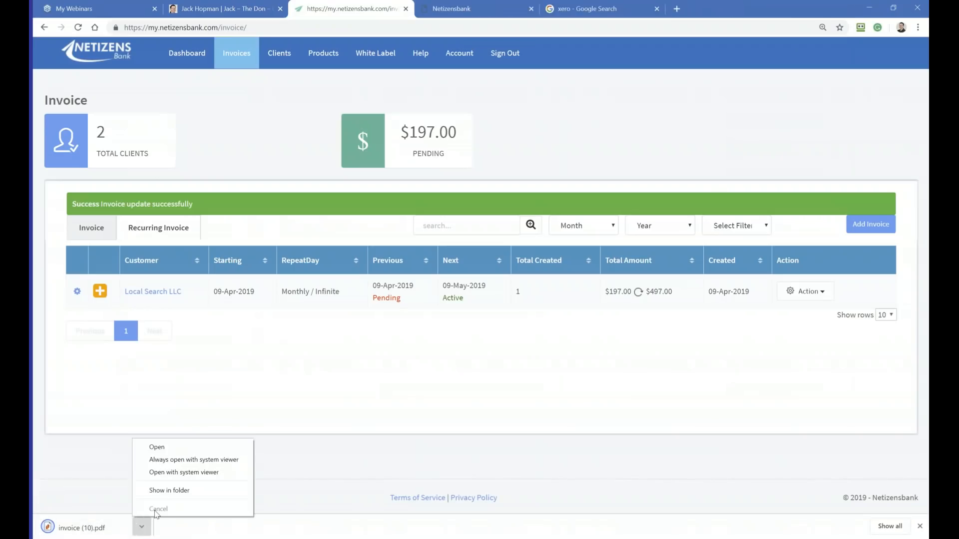
click(161, 448)
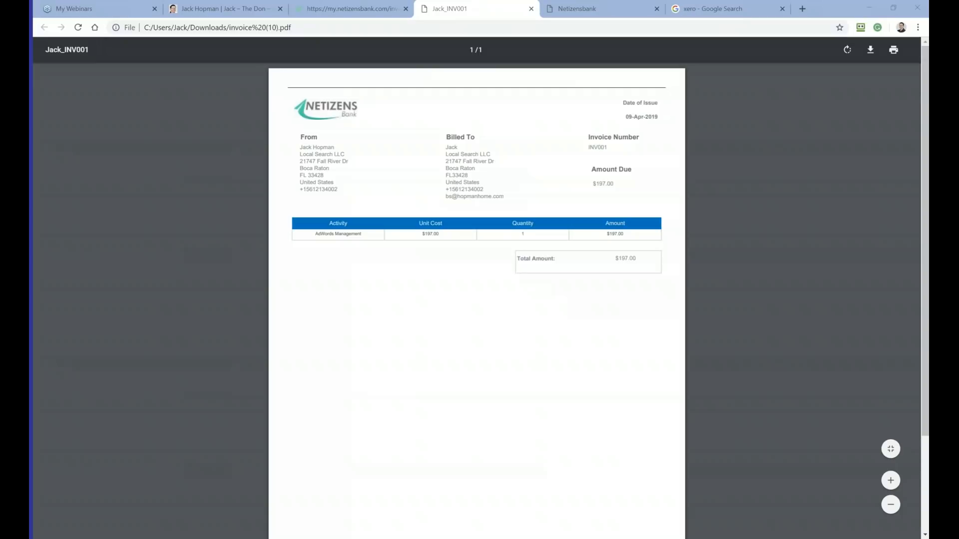
Step: Examine the downloaded invoice's billing details and line items enlarged, and return to the invoice list
click(203, 213)
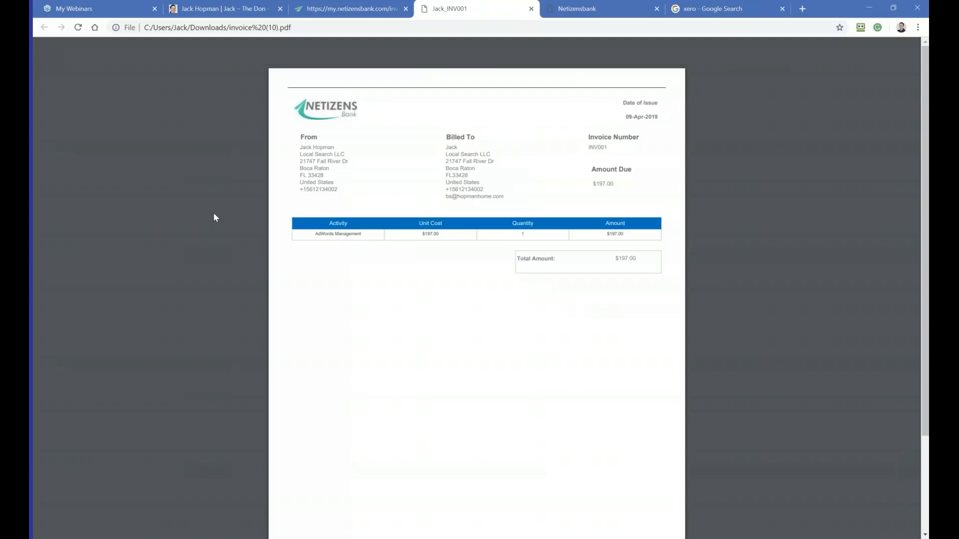
scroll(353, 302, up, 5)
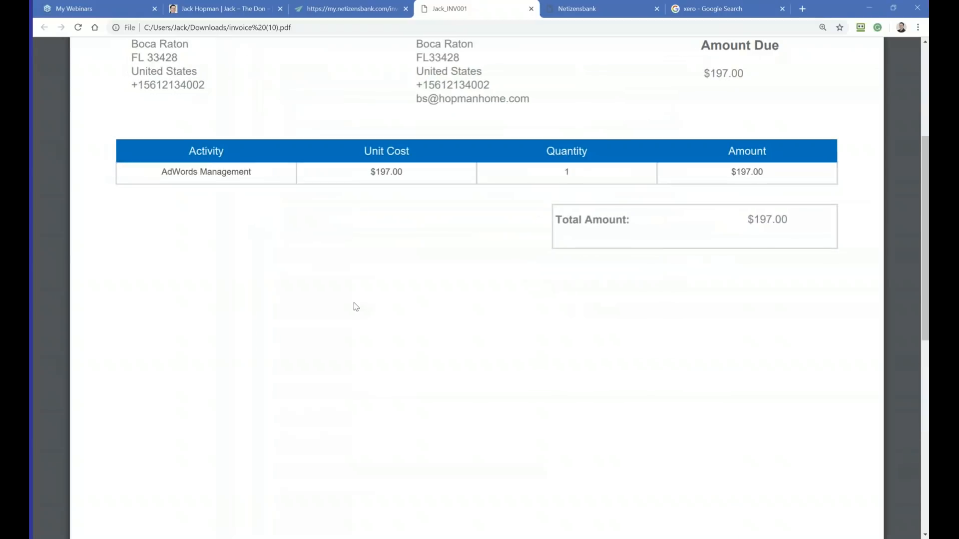
scroll(355, 307, up, 5)
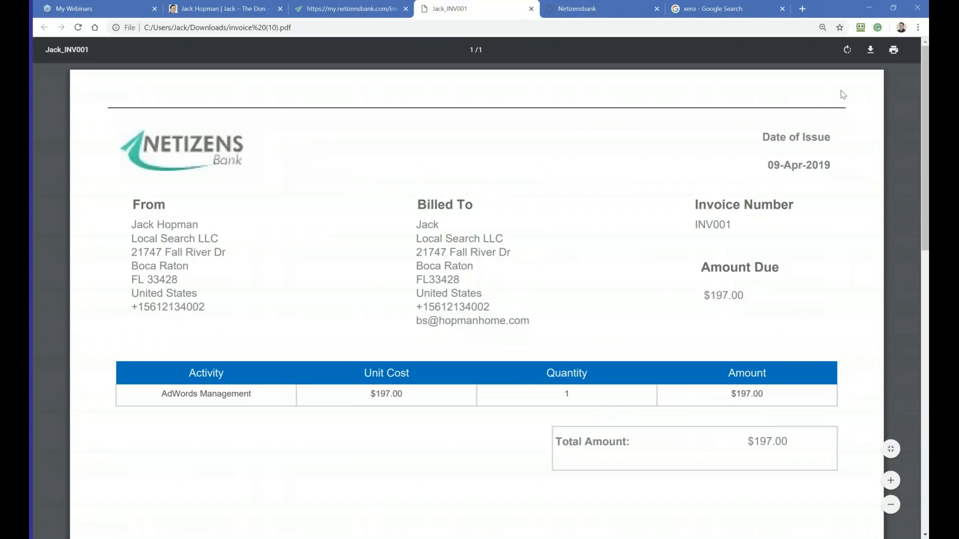
click(330, 10)
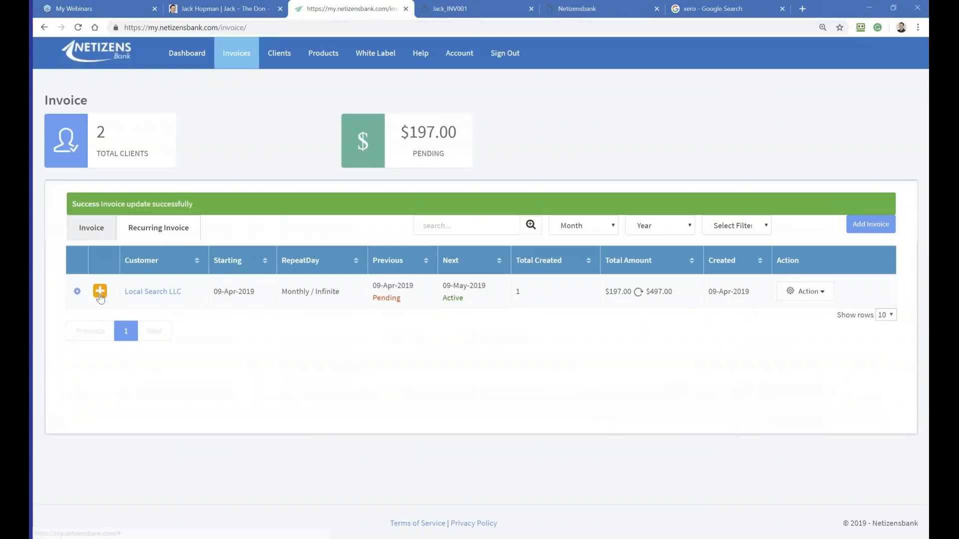
Step: Compare the actions available for the recurring invoice and the individual invoice, finishing on the individual invoice list
click(799, 293)
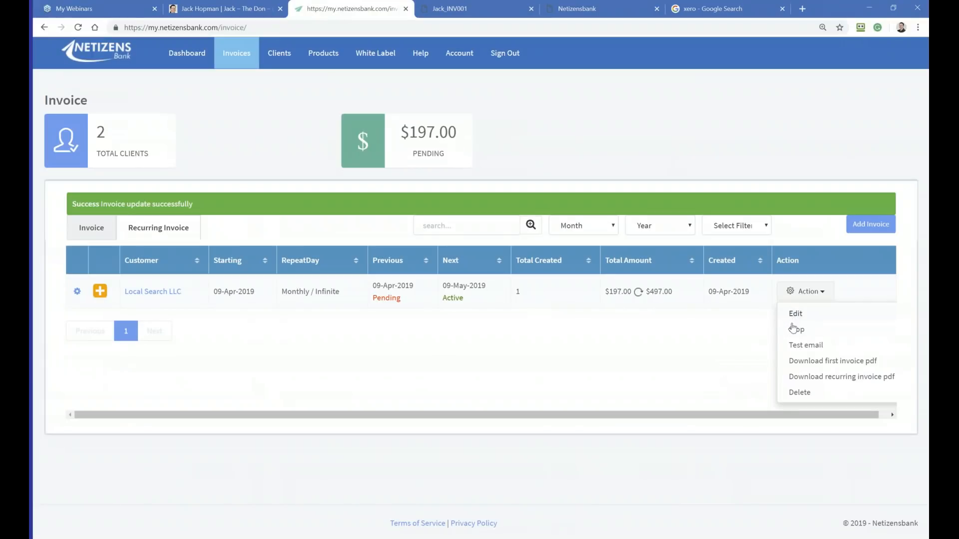
click(501, 386)
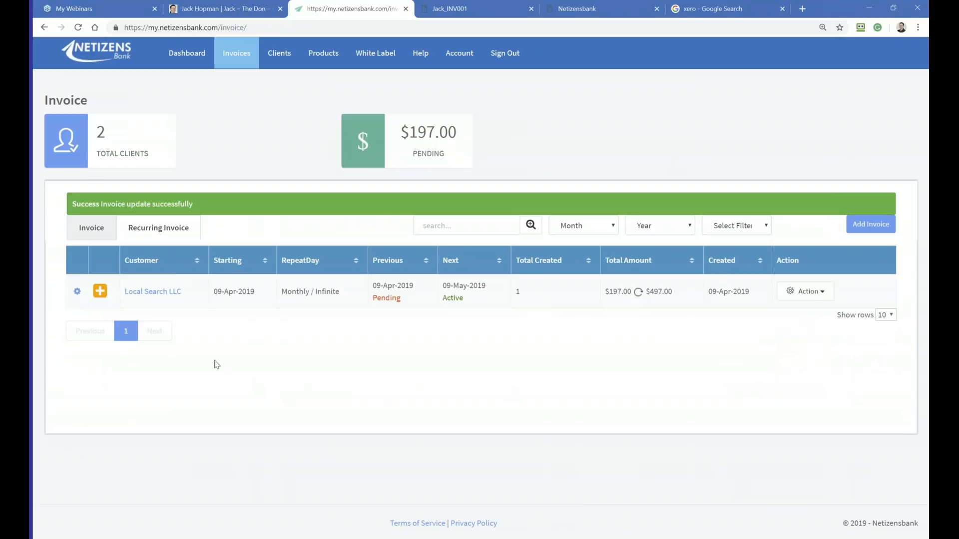
click(823, 296)
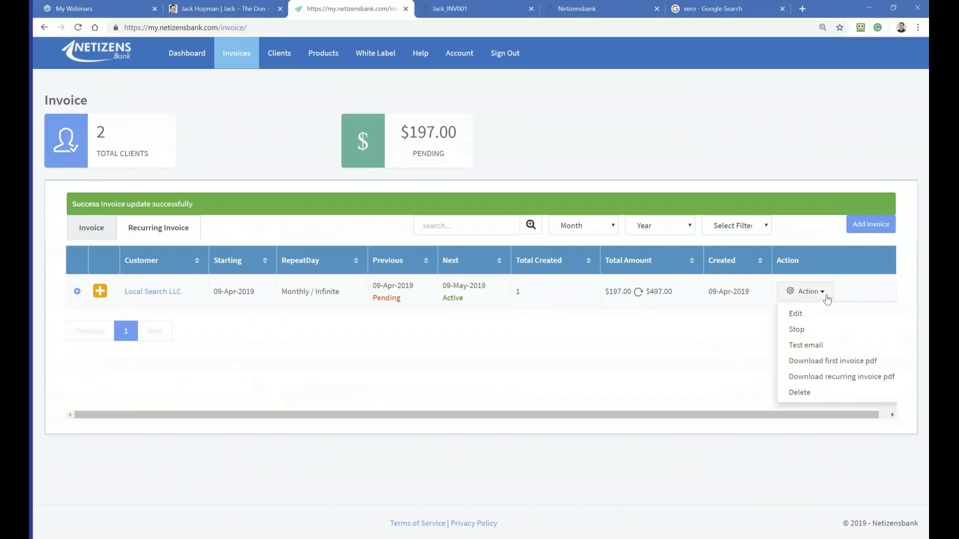
click(101, 231)
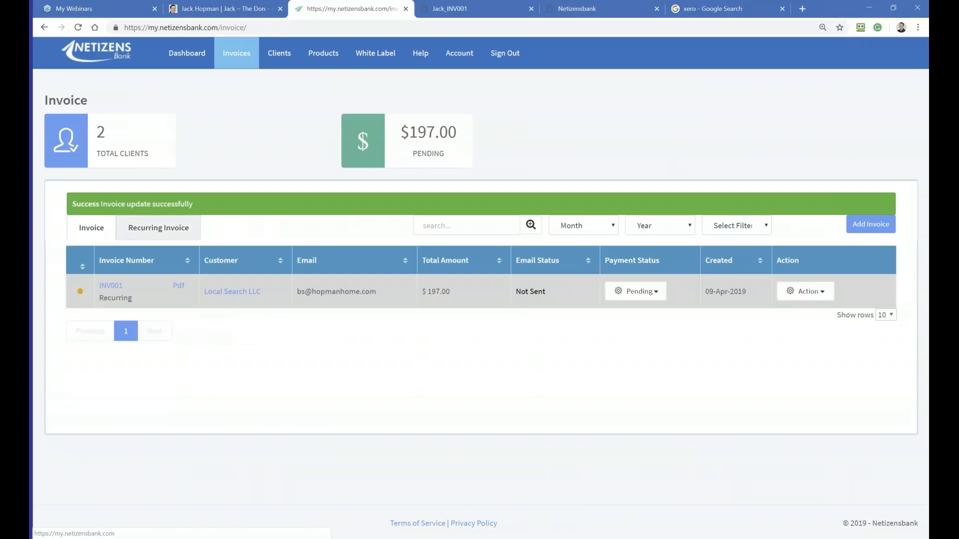
click(805, 293)
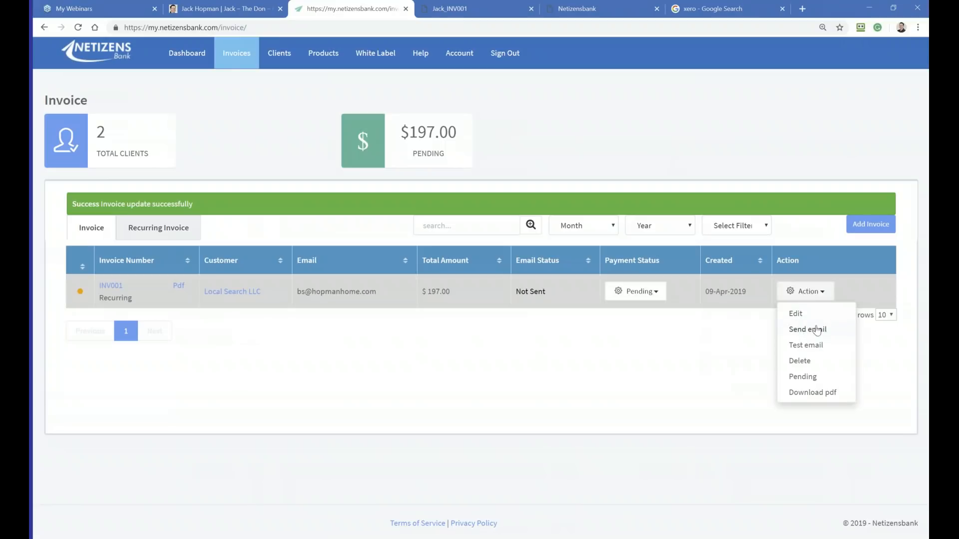
click(158, 235)
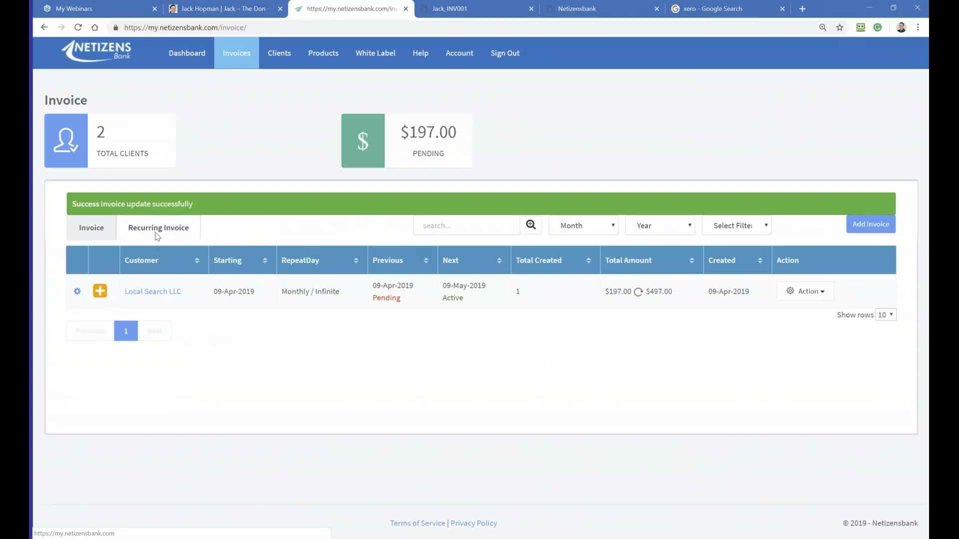
click(83, 232)
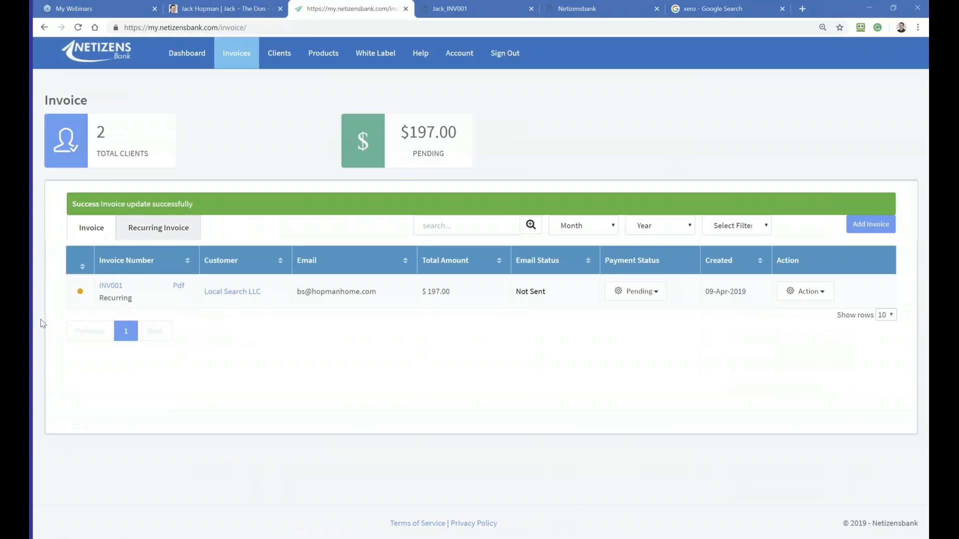
Step: Email the Local Search LLC invoice to the client and confirm sending
click(788, 296)
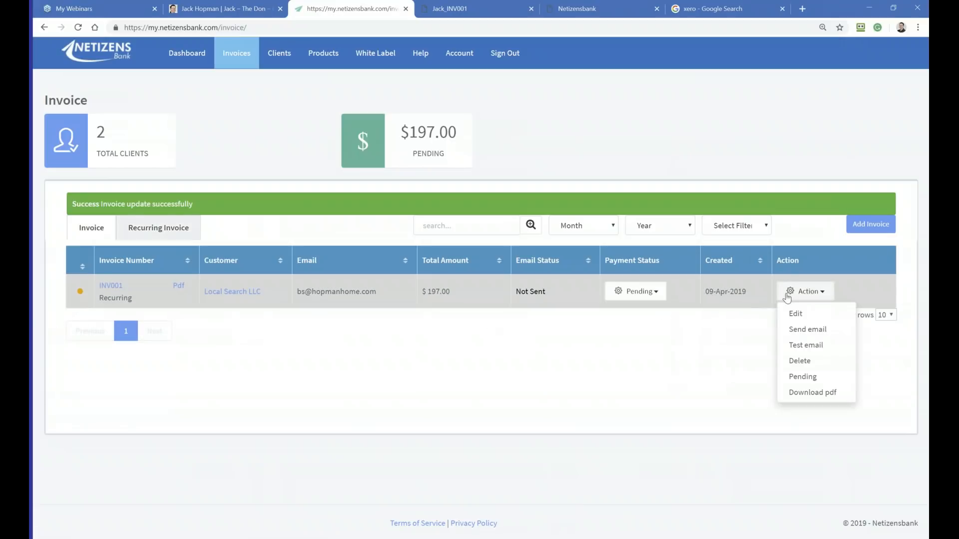
click(808, 330)
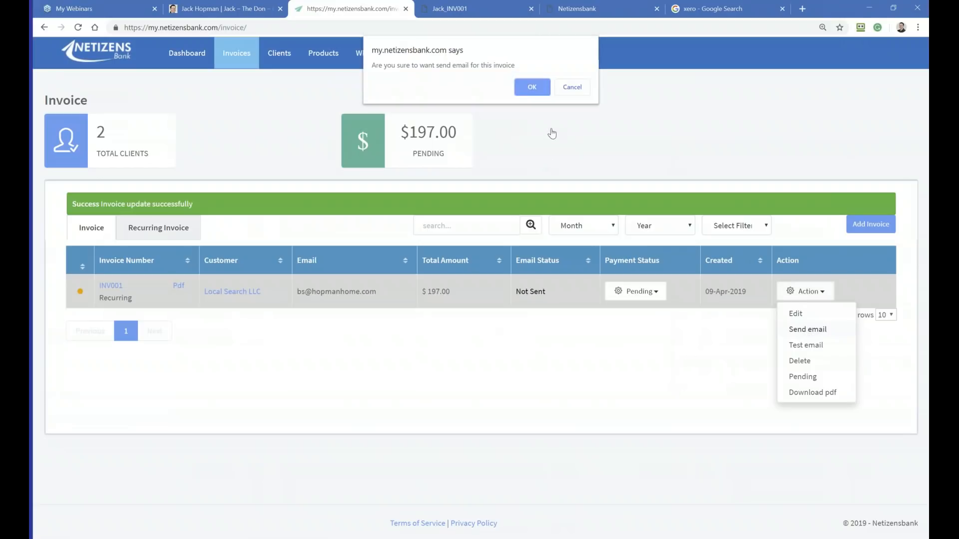
click(532, 88)
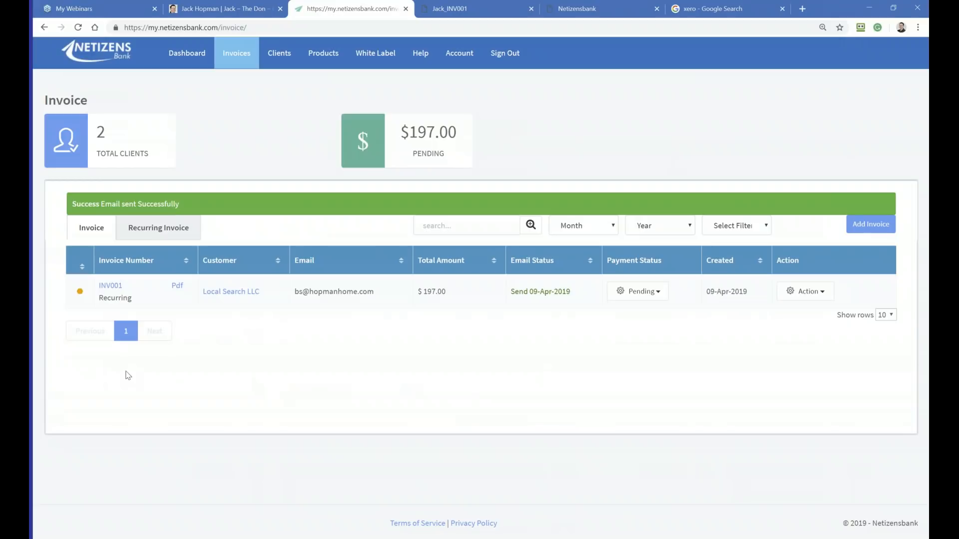
Step: Download the emailed Local Search LLC invoice as a PDF from the individual invoice list and open it
click(178, 285)
click(143, 527)
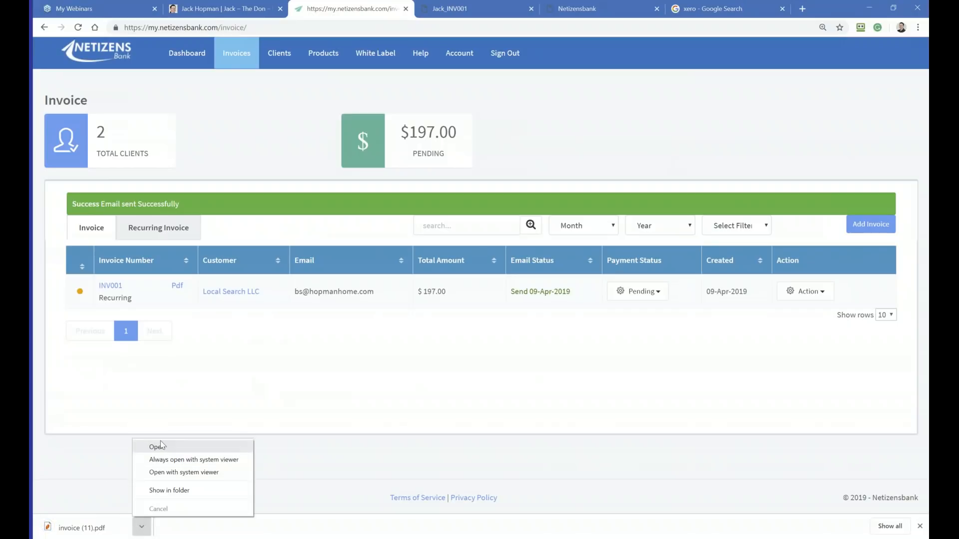
click(150, 446)
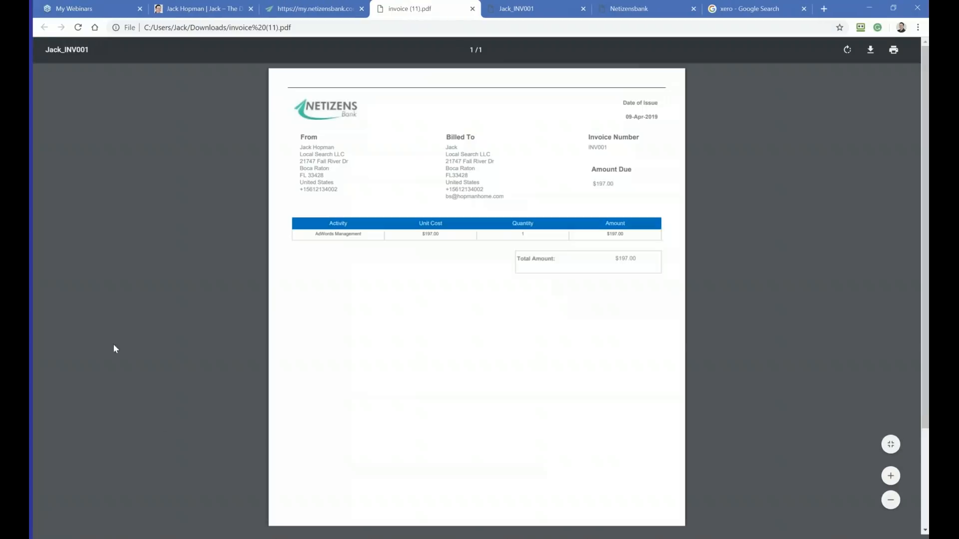
Step: Close the downloaded invoice PDF and open a new payment request form from the clients' payment requests
click(472, 9)
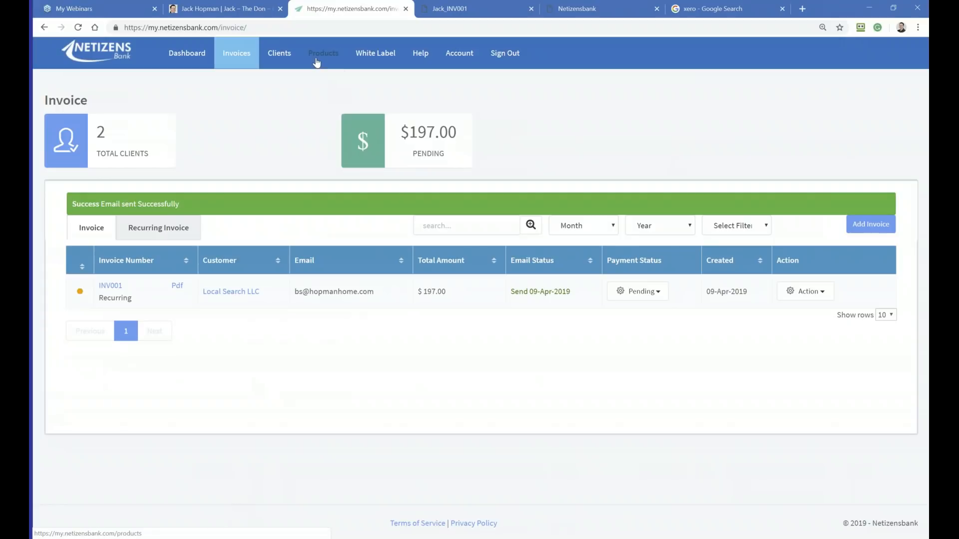
mouse_move(279, 70)
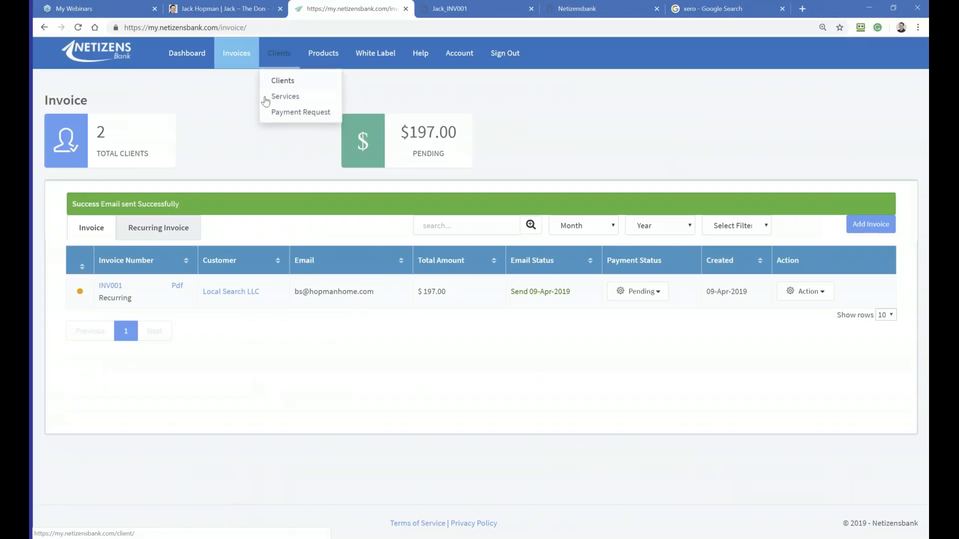
click(287, 112)
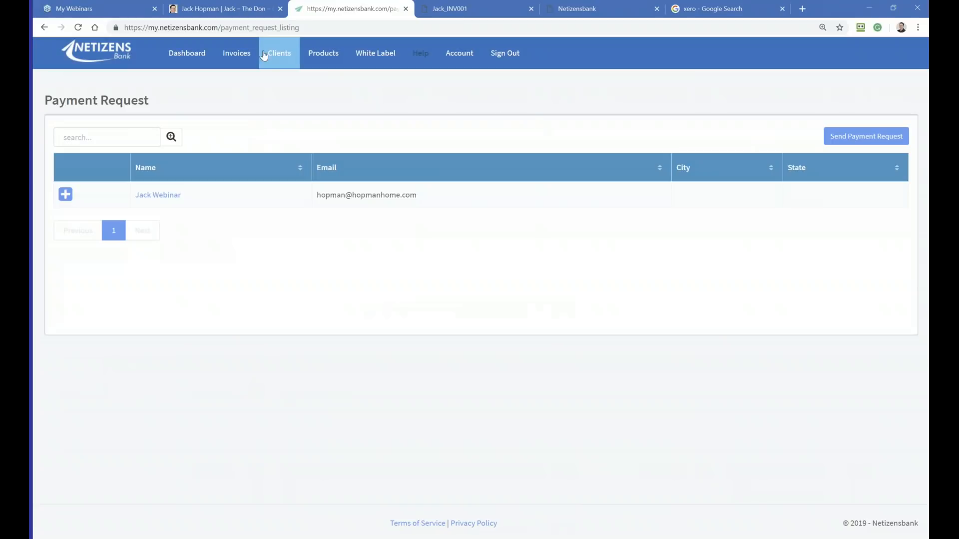
mouse_move(274, 56)
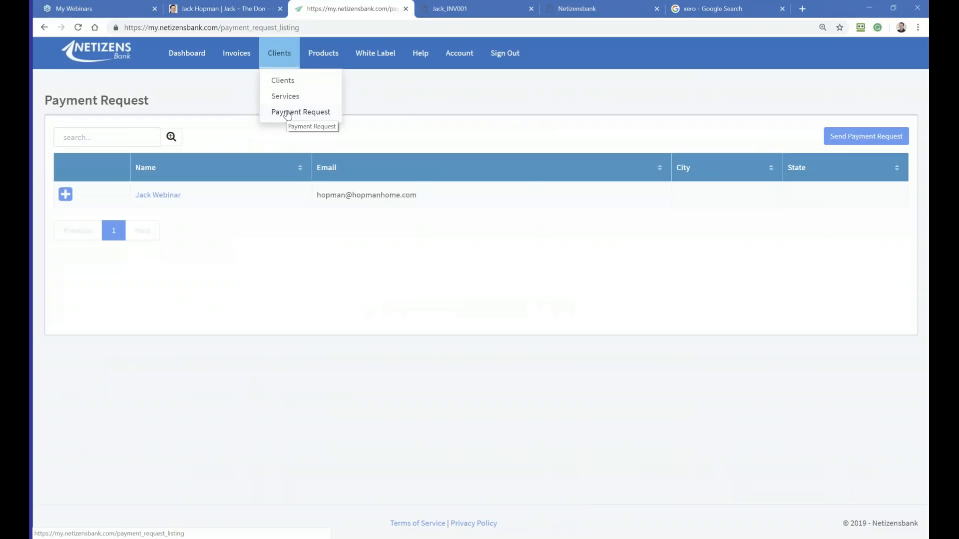
click(867, 136)
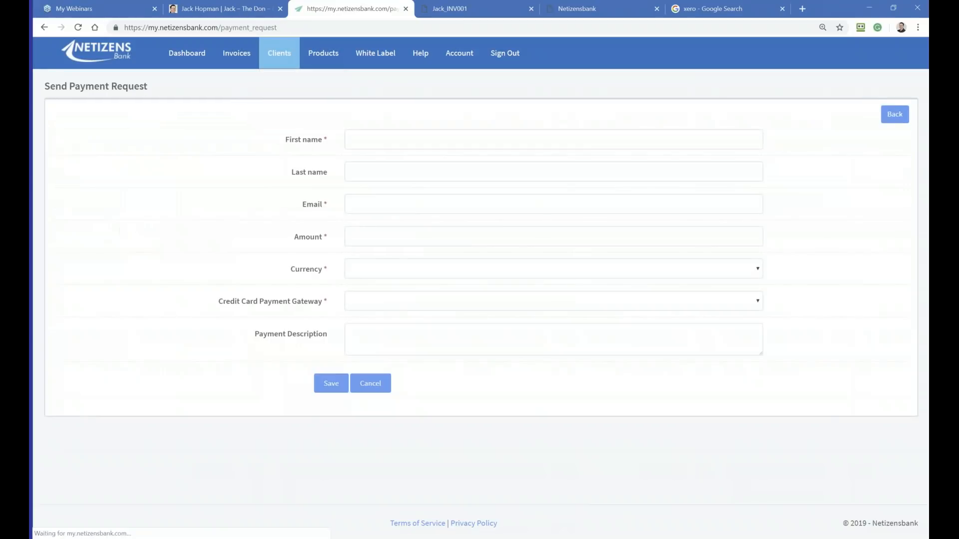
Step: Enter the client's first name, last name and e-mail address in the payment request
click(370, 147)
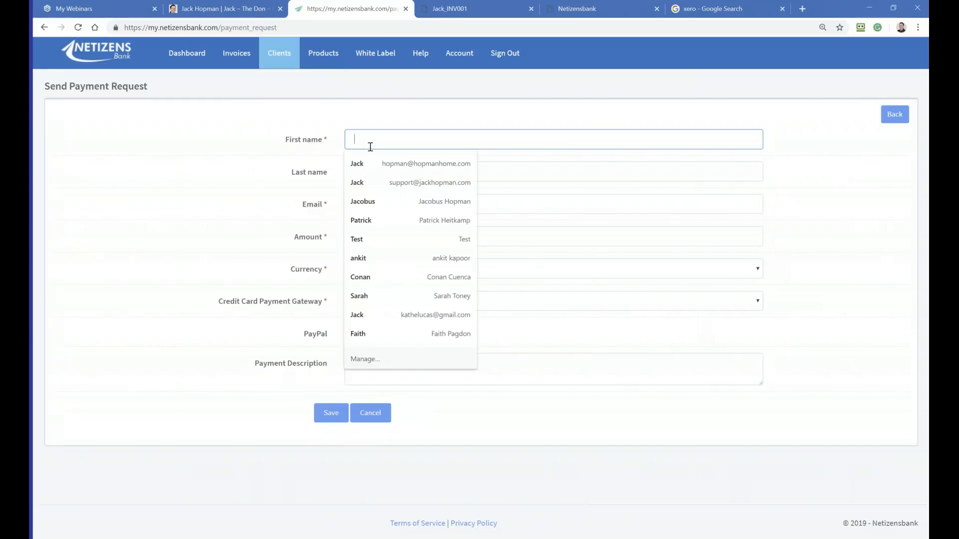
text(Jo)
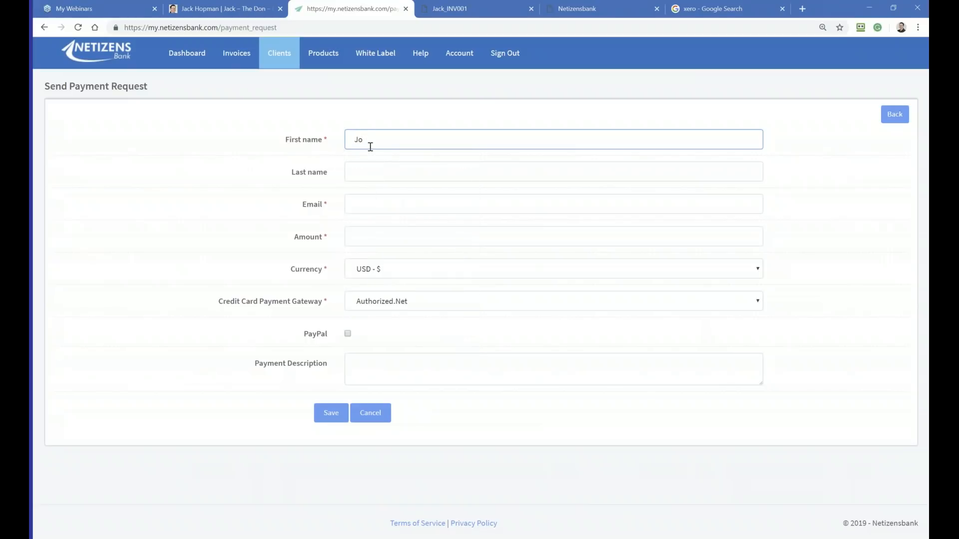
text(hn)
click(356, 175)
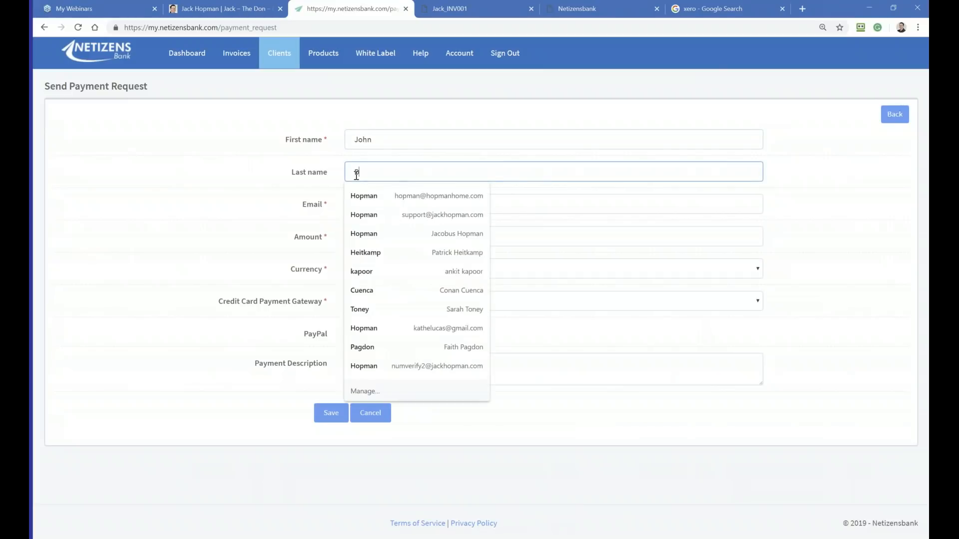
text(Doe)
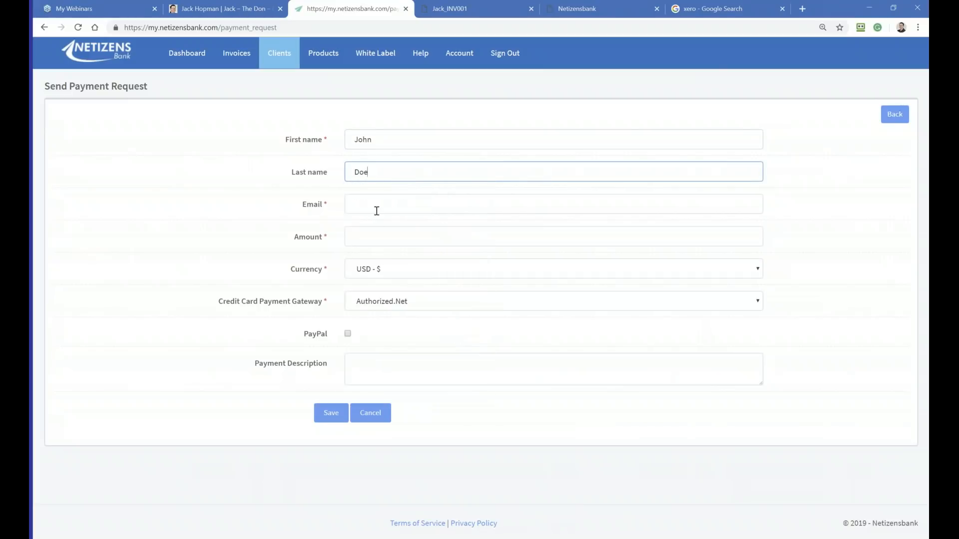
click(377, 211)
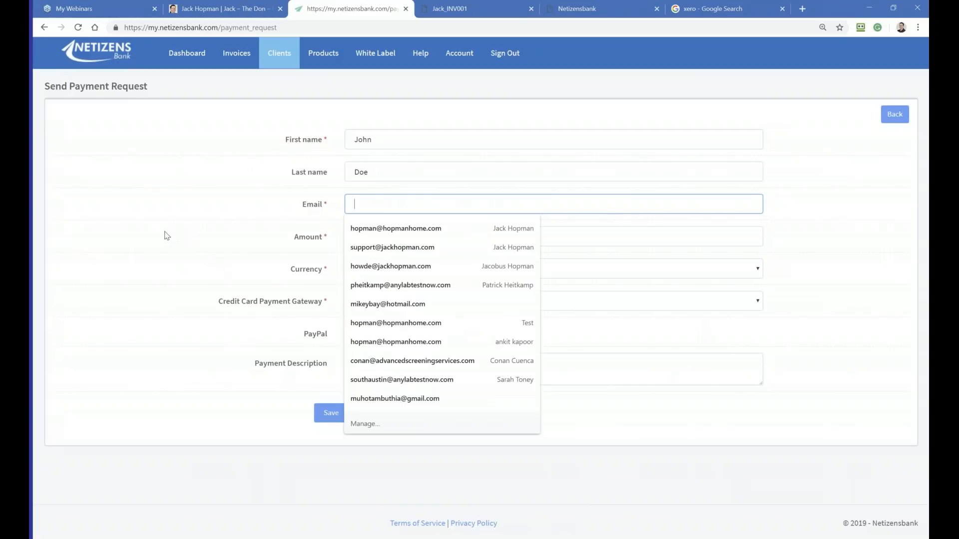
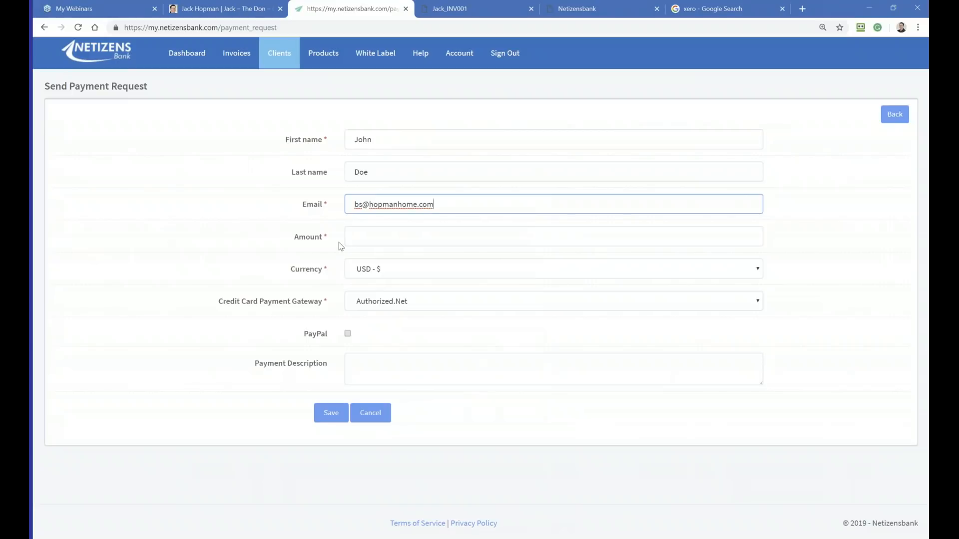
Step: Set the payment request amount to 4974, the currency to USD - $ and the credit card gateway to Authorized.Net
click(359, 233)
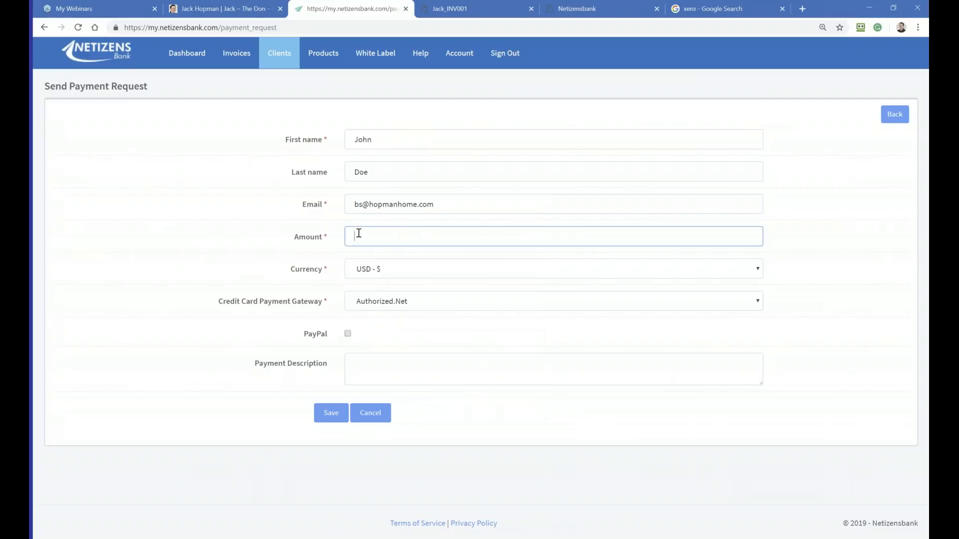
text(4974)
click(371, 264)
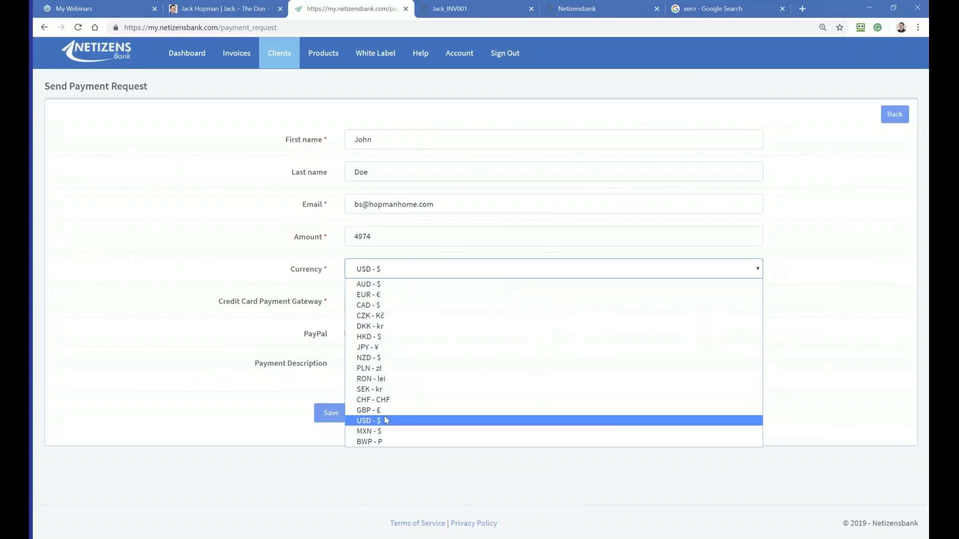
click(369, 421)
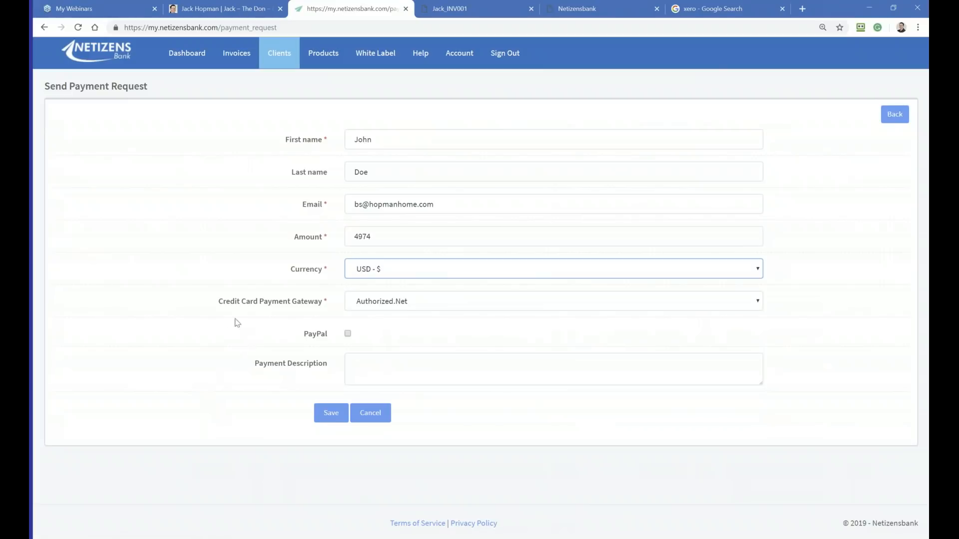
click(391, 305)
click(390, 305)
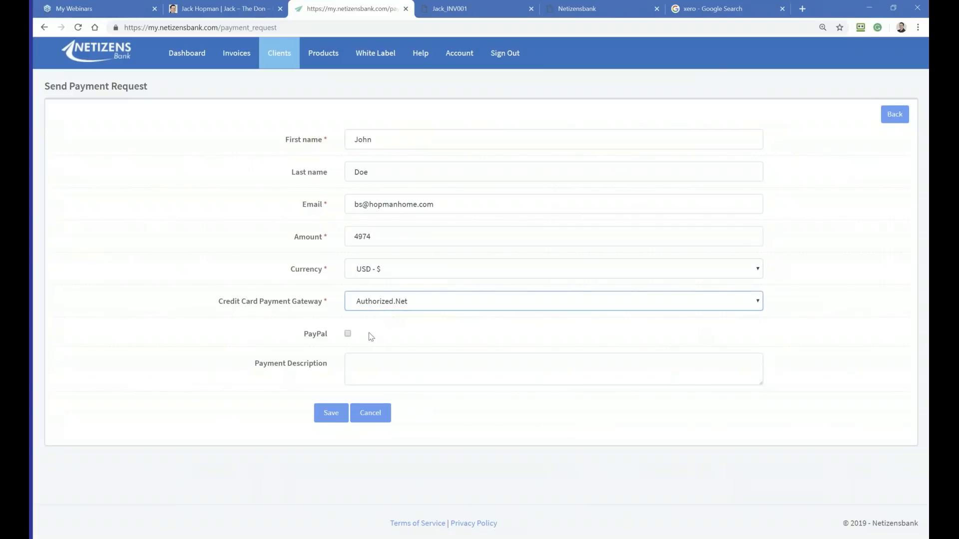
Step: Enter "Adwords Management" as the payment description and save the payment request to send it
click(371, 378)
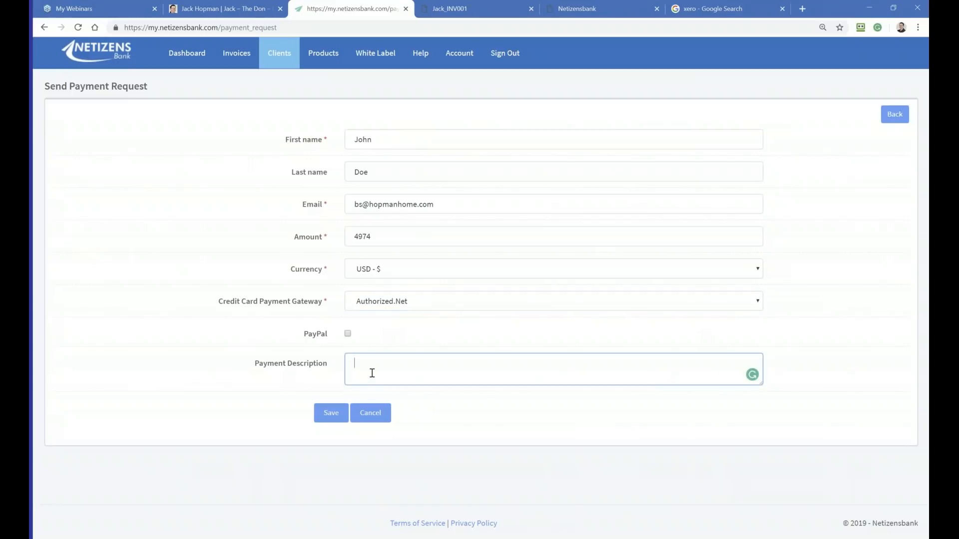
text(Adwirds)
key(BackSpace)
key(BackSpace)
key(BackSpace)
key(BackSpace)
text(ords Maa)
key(BackSpace)
text(nagm)
key(BackSpace)
text(ement)
click(270, 408)
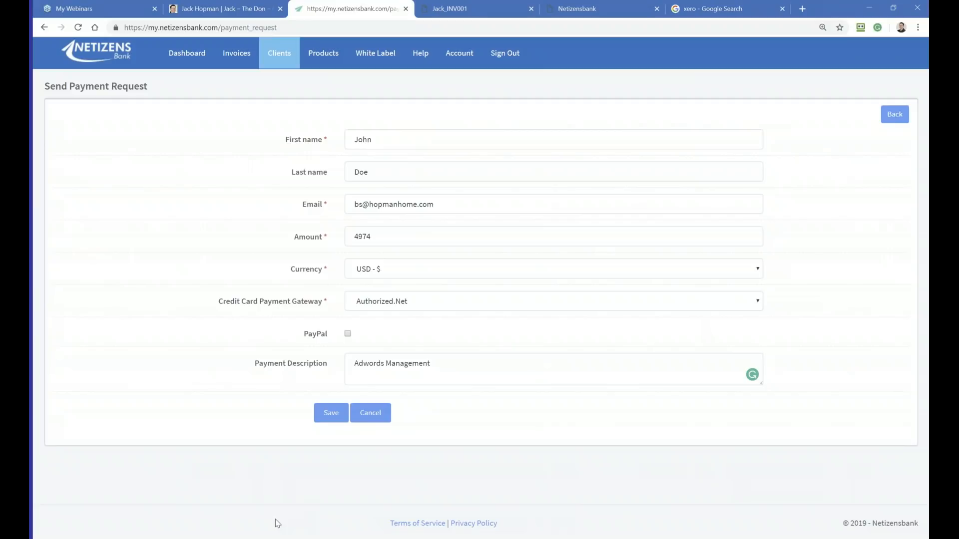
click(328, 415)
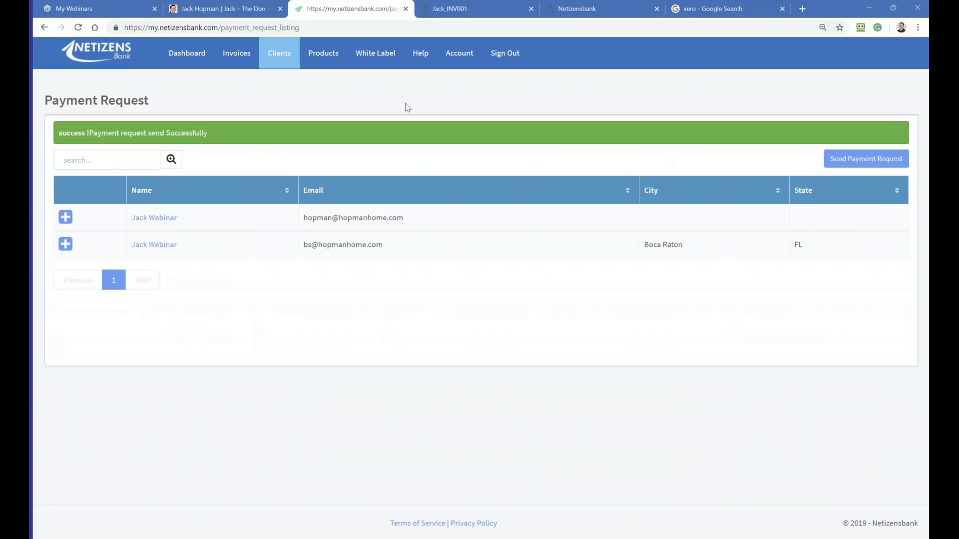
Step: Start a new product in the product list and name it "AdWords Management"
mouse_move(323, 62)
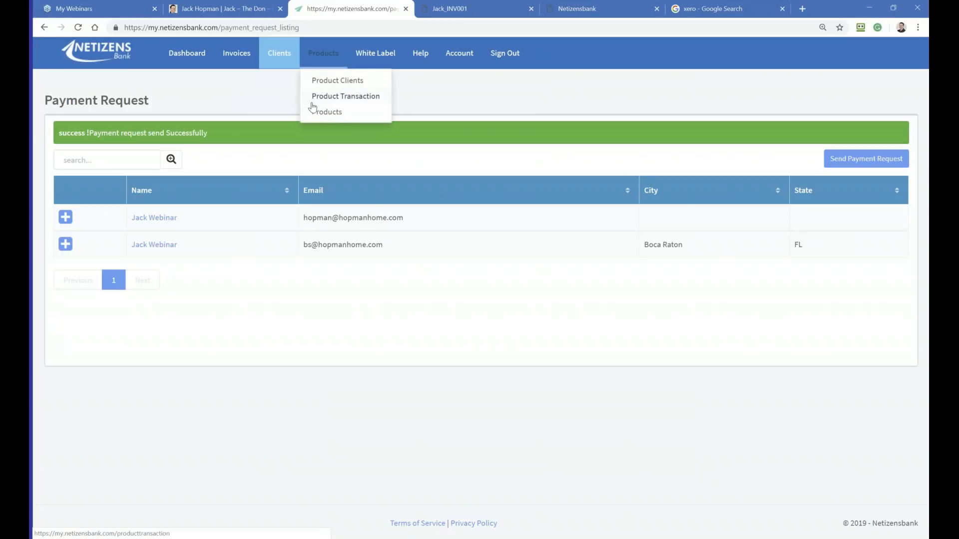
click(319, 112)
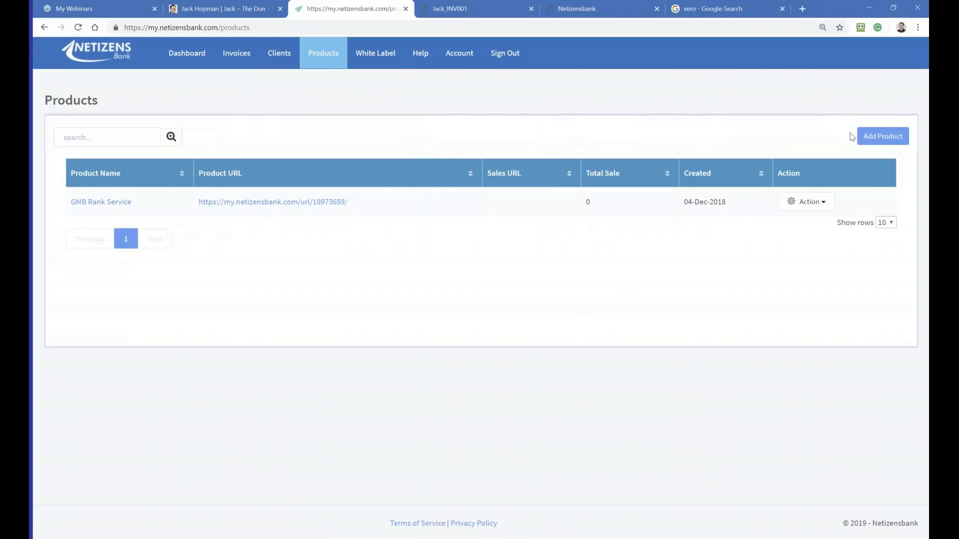
click(877, 135)
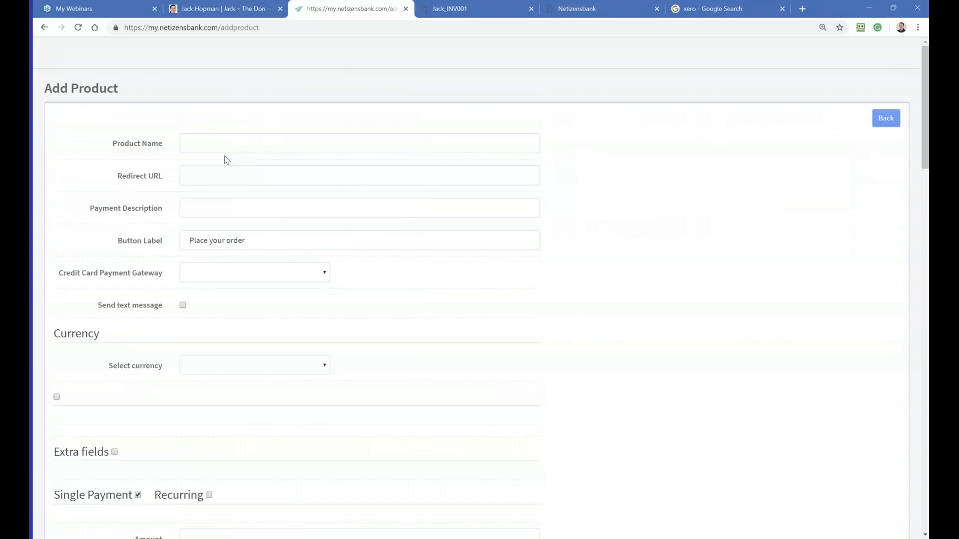
click(207, 141)
text(A)
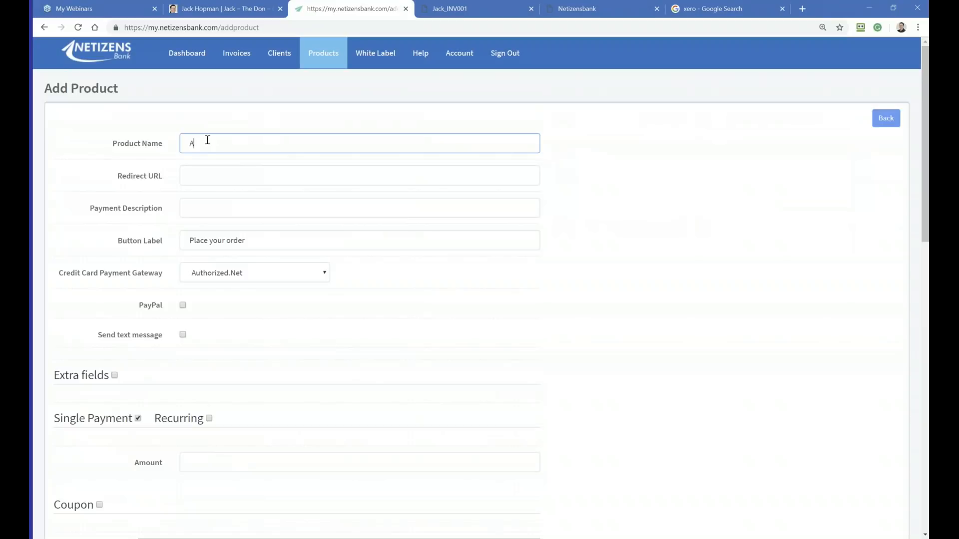
text(dWords Management)
click(230, 172)
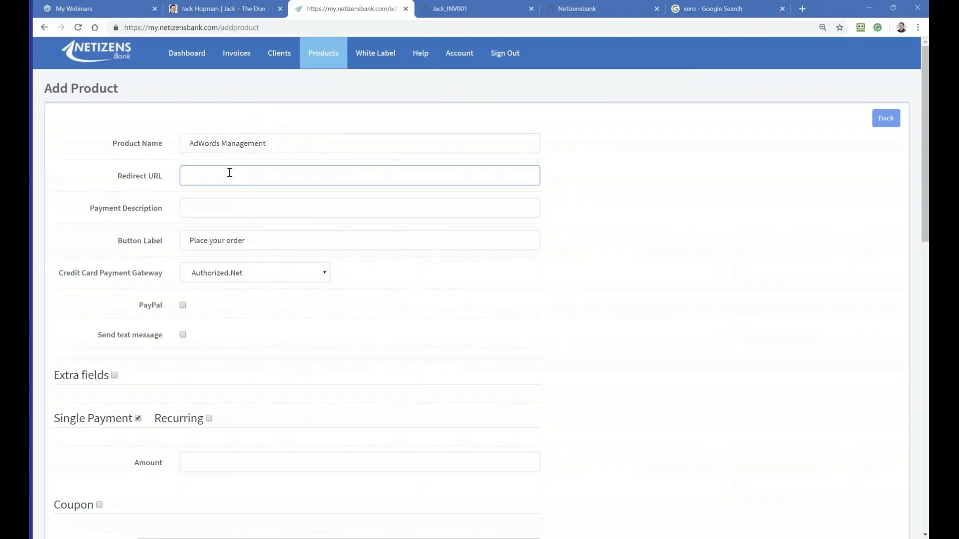
click(751, 8)
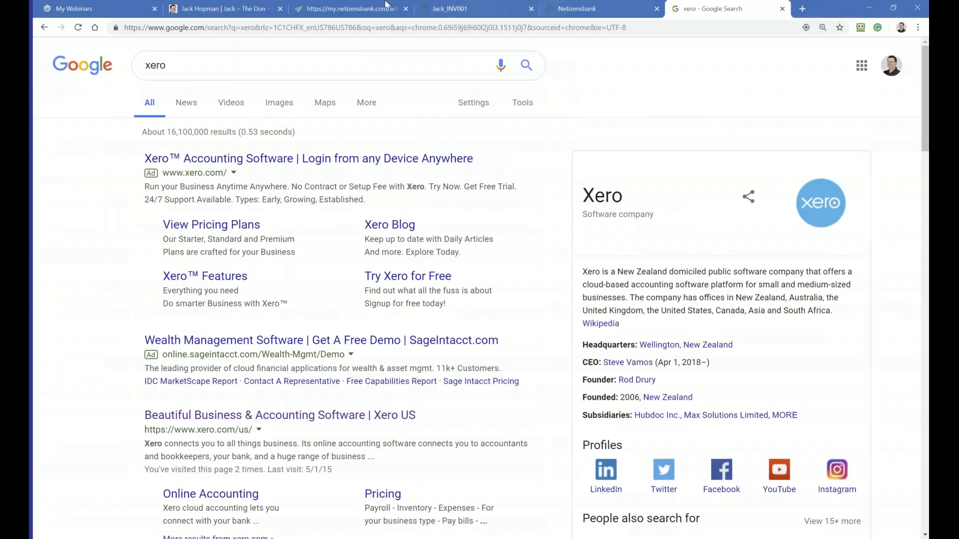
click(214, 29)
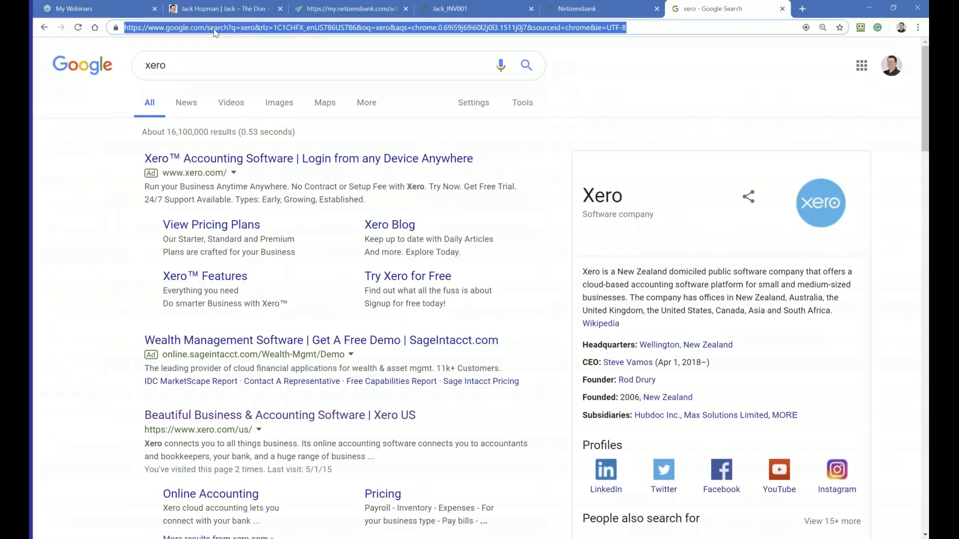
text(jack)
key(Return)
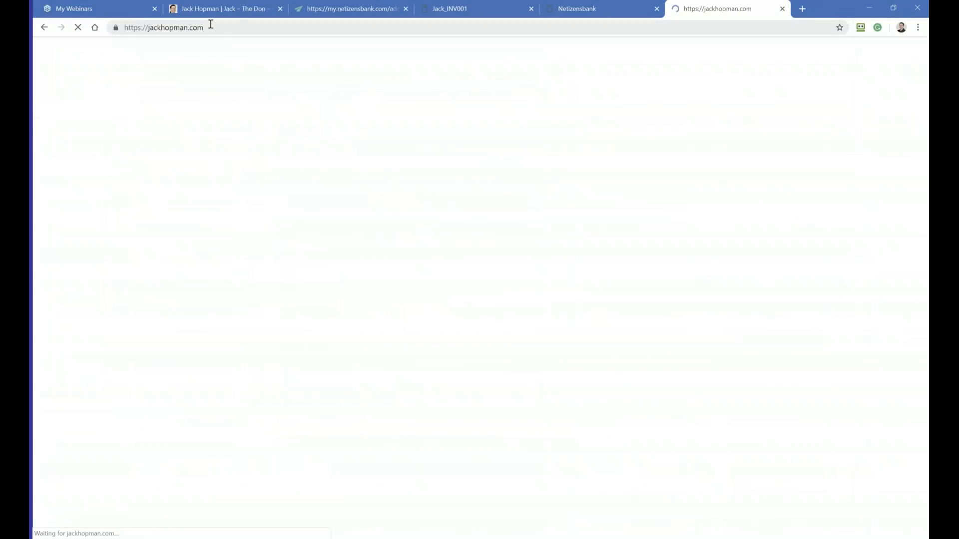
click(210, 26)
key(ctrl+c)
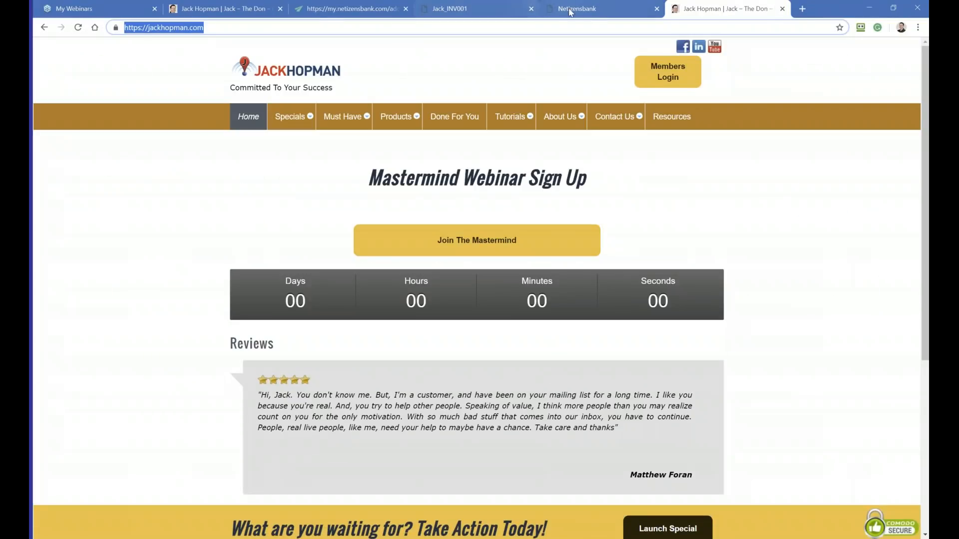
click(569, 10)
click(445, 9)
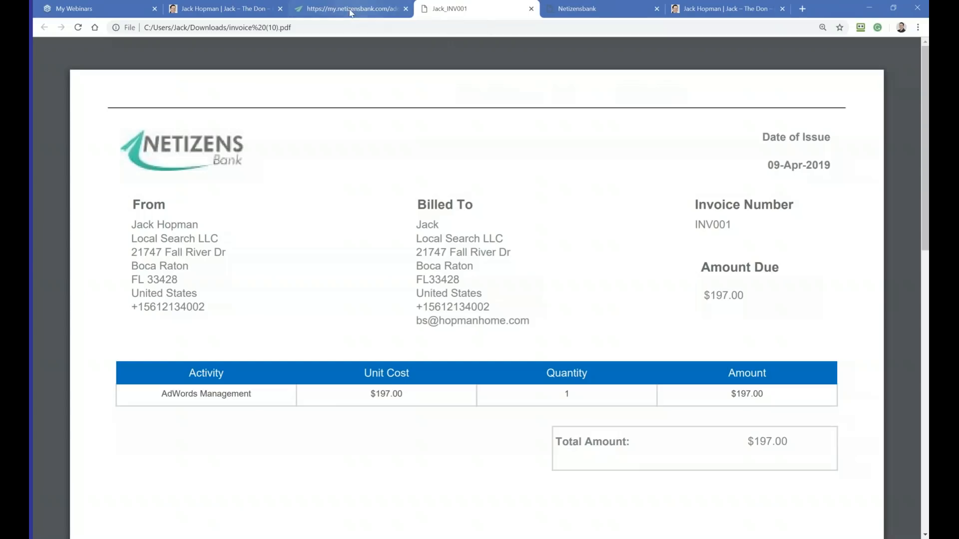
click(351, 12)
key(ctrl+v)
Step: Copy the product name "AdWords Management" into the product's payment description
click(216, 205)
triple_click(238, 143)
key(ctrl+c)
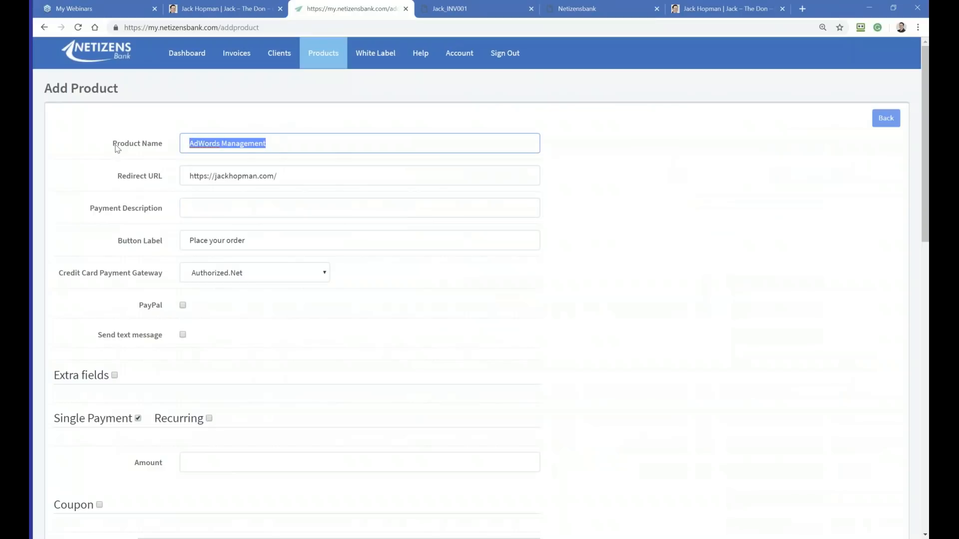
click(201, 212)
key(ctrl+v)
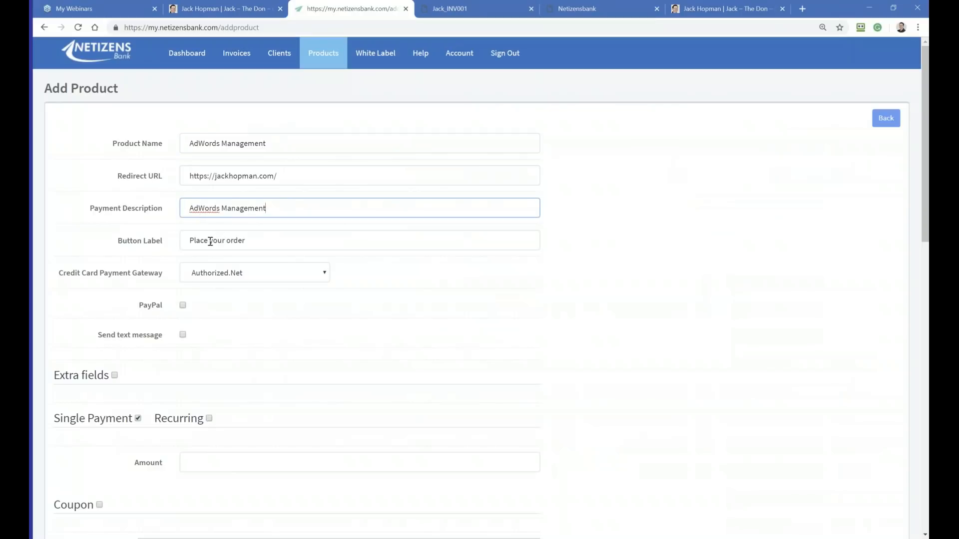
Step: Enable PayPal and extra fields for the product, switching the text message option on and back off in between
scroll(152, 243, down, 1)
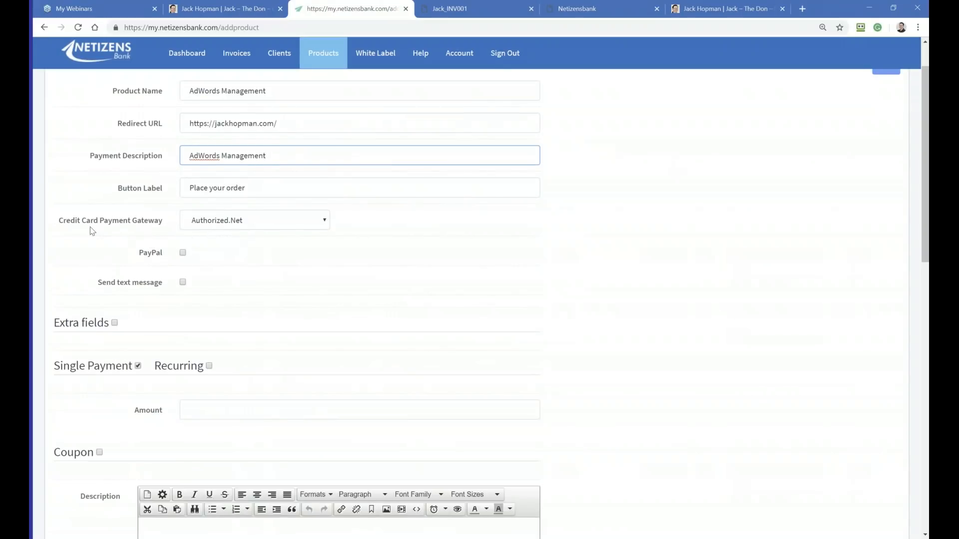
scroll(119, 230, down, 2)
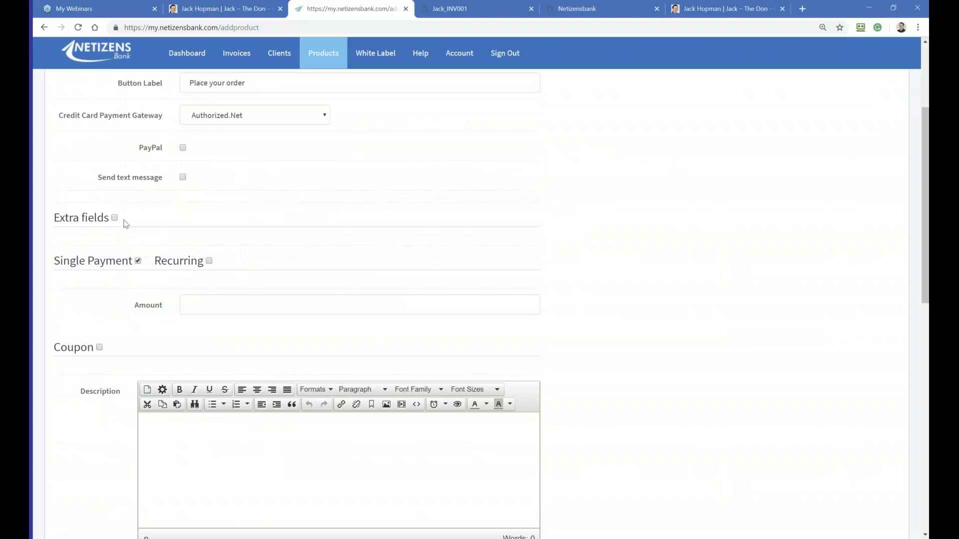
click(183, 148)
click(183, 177)
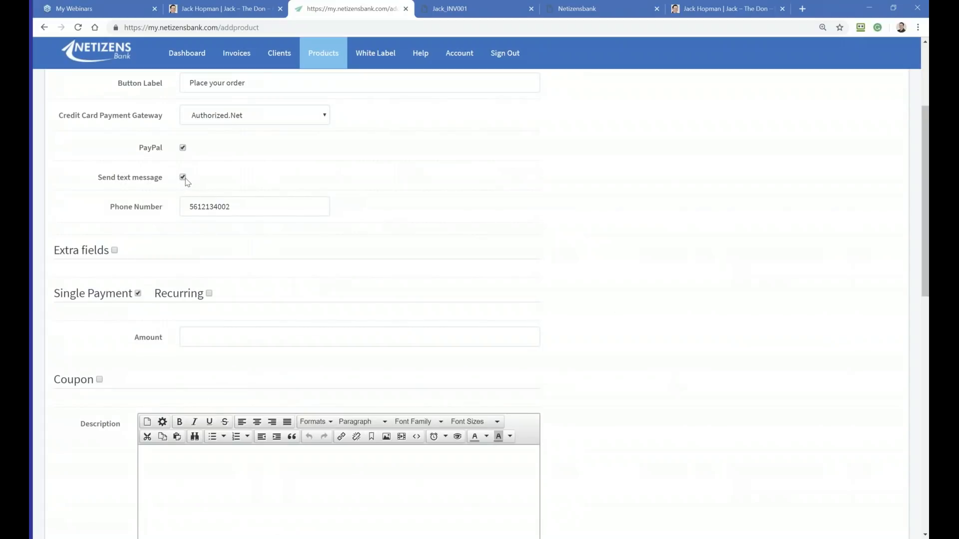
click(183, 177)
click(114, 220)
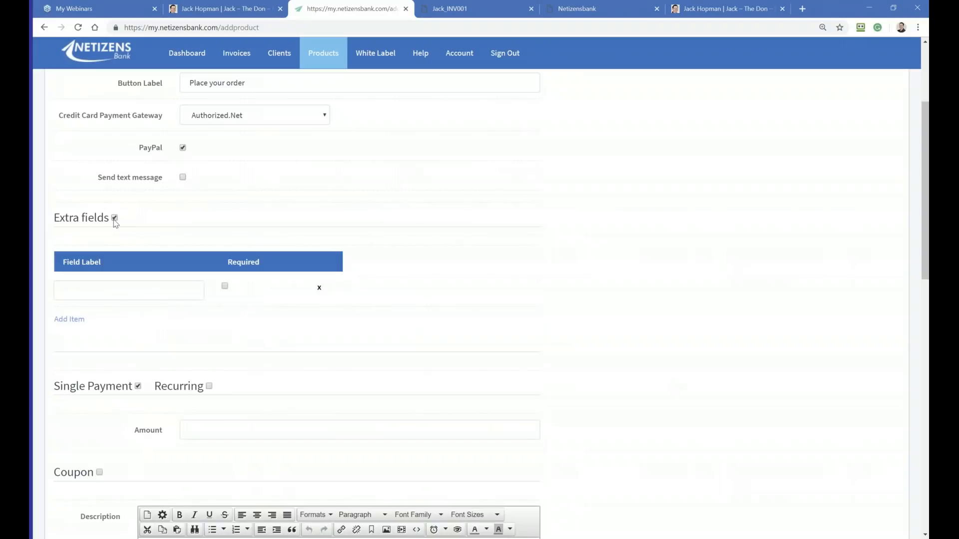
Step: Disable the product's extra fields and switch its payment to recurring, monthly, with an infinite number of payments
click(115, 219)
scroll(129, 227, down, 1)
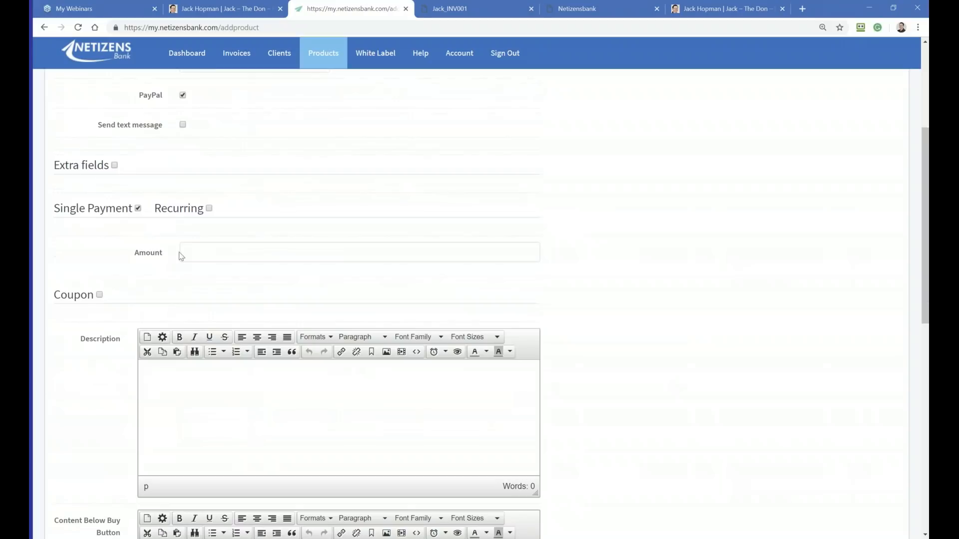
click(208, 208)
click(209, 253)
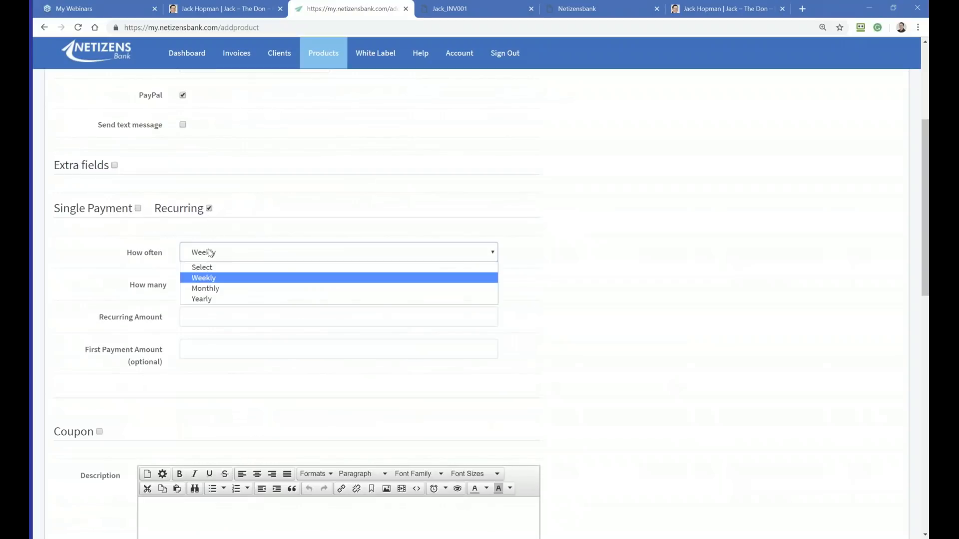
click(208, 289)
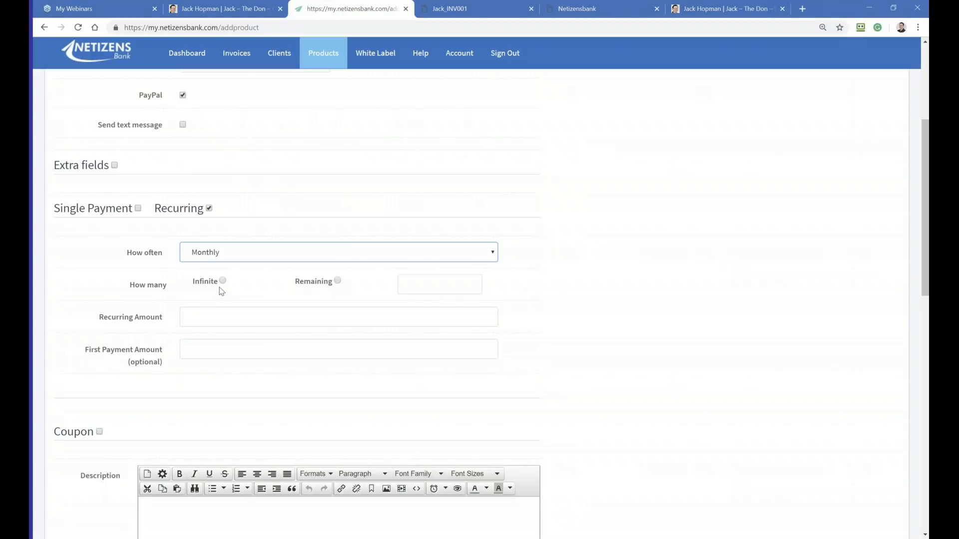
click(223, 281)
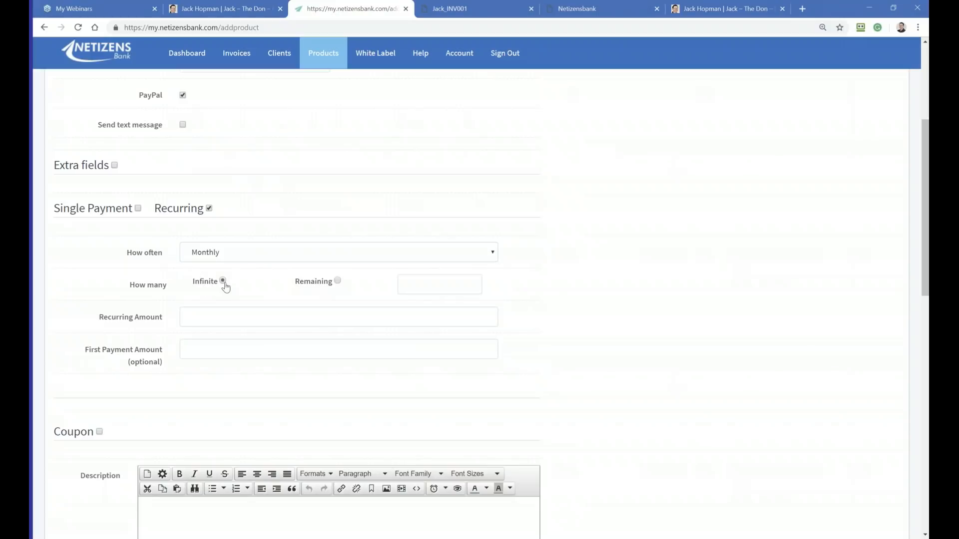
Step: Set the product's recurring amount to 497 and its first payment amount to 197
click(202, 321)
text(497)
click(200, 350)
text(197)
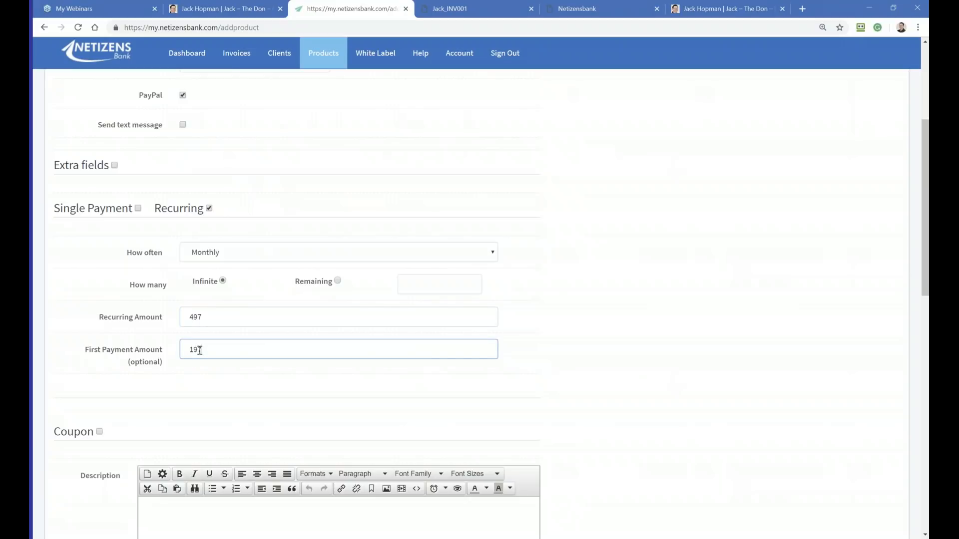
Step: Enable coupons for the product and add one with coupon code $100 and discount $100
scroll(197, 355, down, 2)
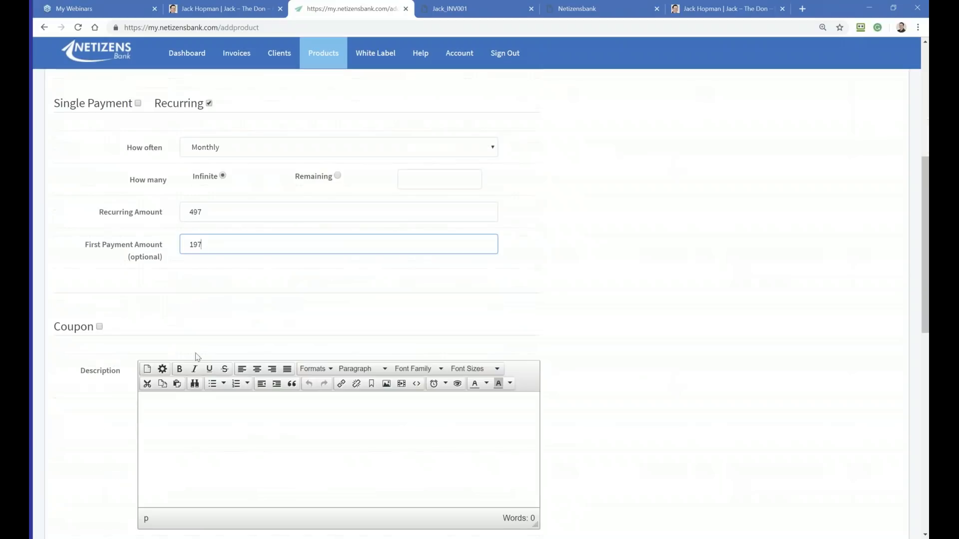
click(99, 327)
click(156, 400)
click(159, 399)
click(205, 400)
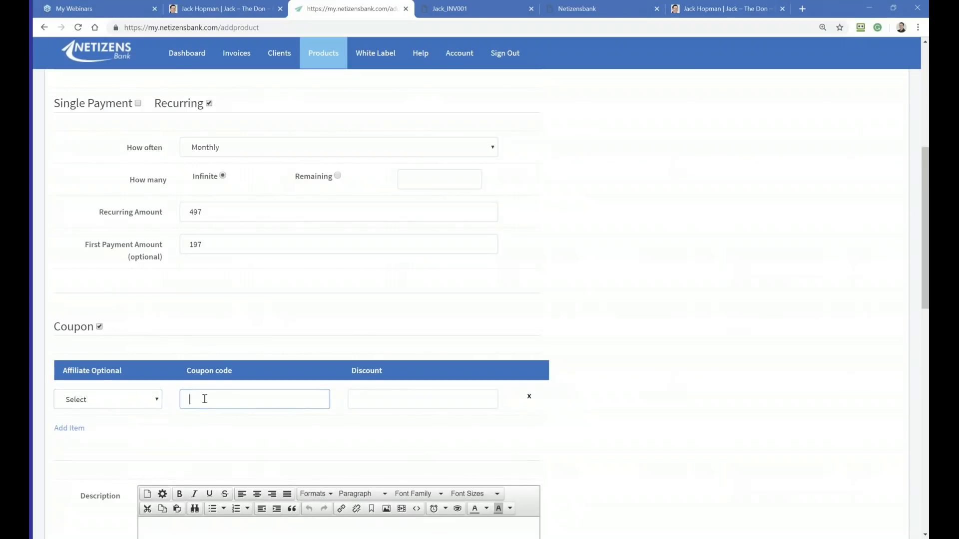
text($100)
click(388, 396)
text($100)
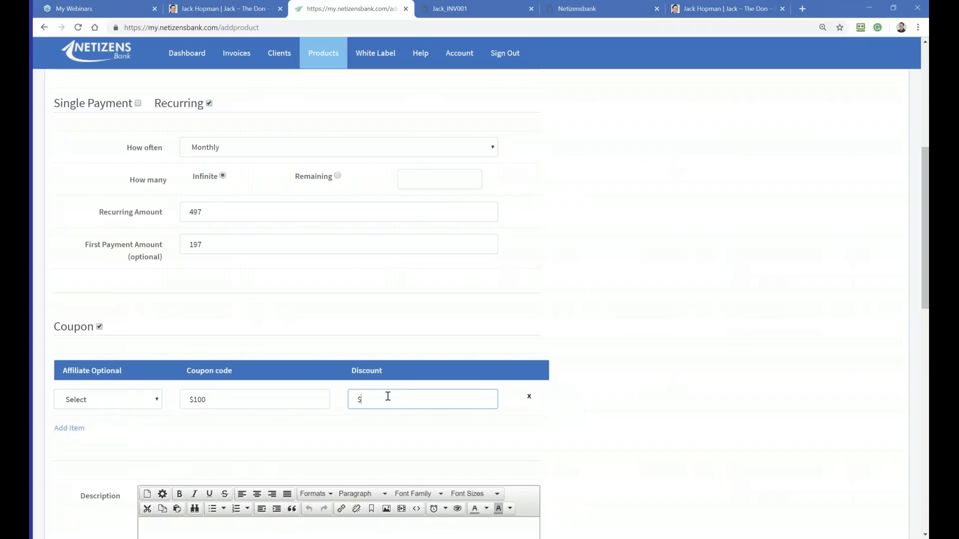
Step: Write the product description "Adwords management" with a second line reading "Special Coupon code: $100"
scroll(387, 396, down, 4)
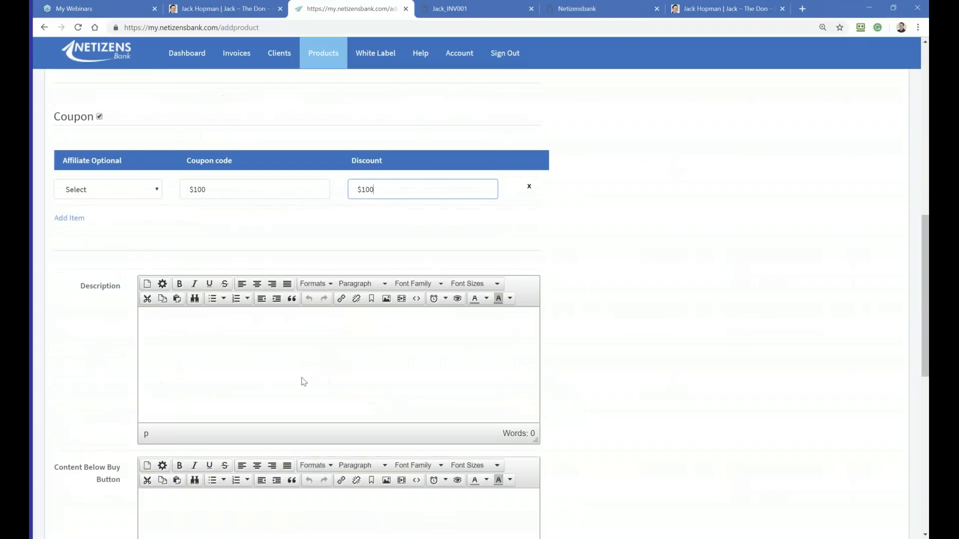
click(213, 335)
text(Adwords manamgner)
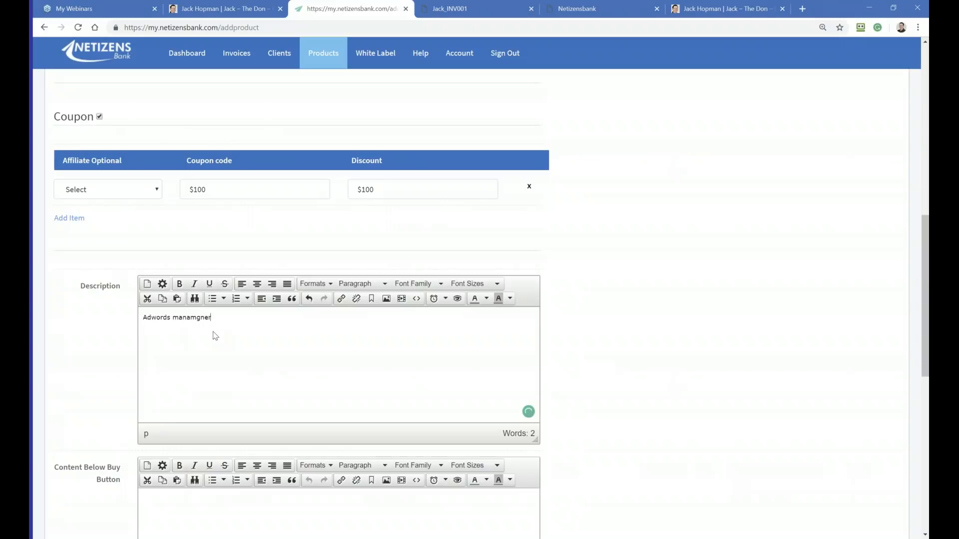
key(BackSpace)
key(BackSpace)
key(BackSpace)
key(BackSpace)
text(gement use cou)
key(BackSpace)
key(BackSpace)
key(BackSpace)
key(BackSpace)
key(BackSpace)
key(BackSpace)
key(BackSpace)
text(Special:)
key(BackSpace)
text(Coupon code$1)
key(BackSpace)
key(BackSpace)
text($100)
Step: Expand and collapse the order confirmation and declined payment email templates, and submit the new product
scroll(215, 336, down, 10)
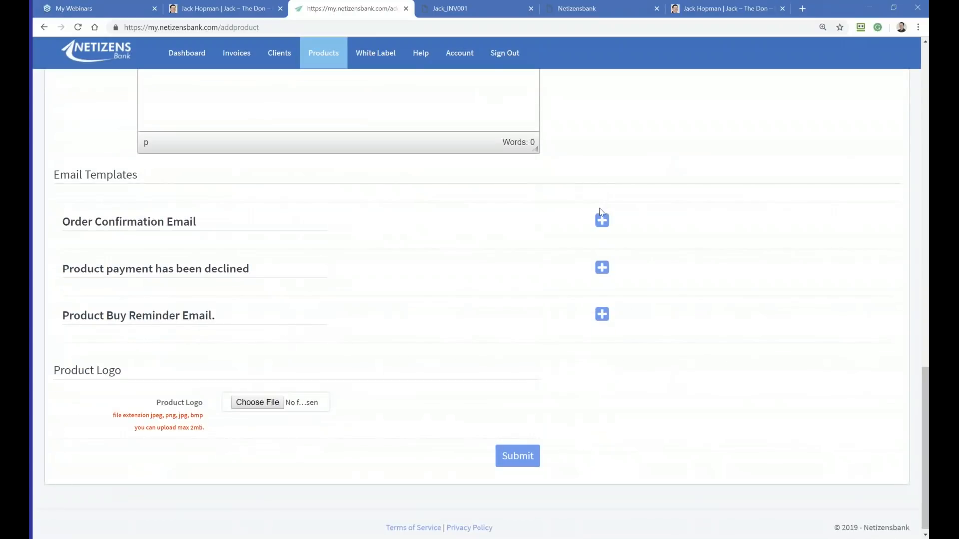
click(602, 221)
click(602, 221)
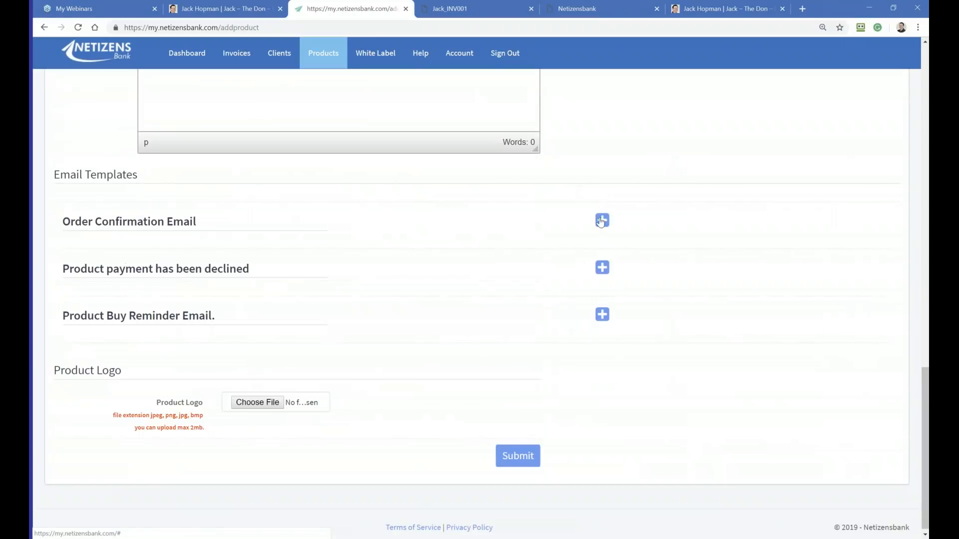
click(602, 269)
click(602, 269)
click(519, 457)
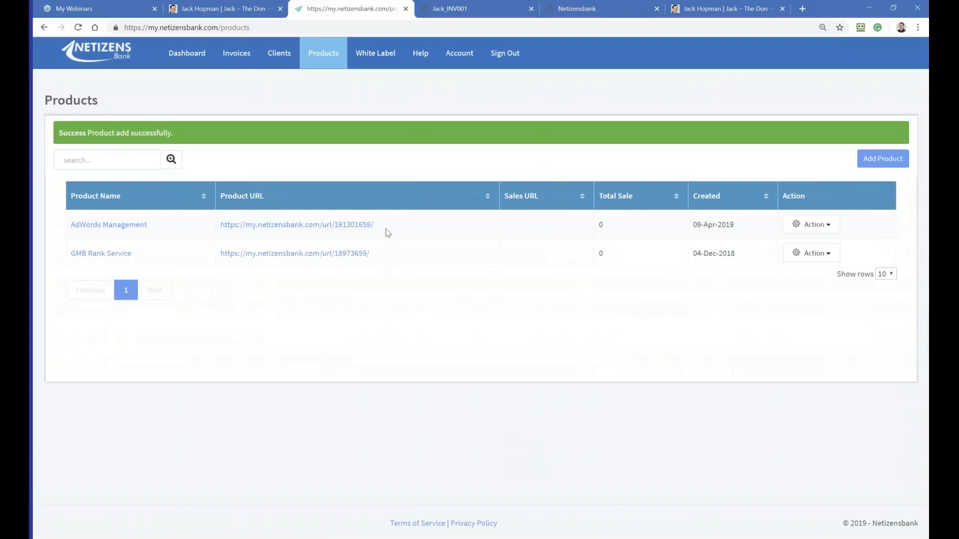
Step: Copy the AdWords Management product's URL from the product list and load it in a new browser tab
drag(367, 226, 222, 225)
key(ctrl+c)
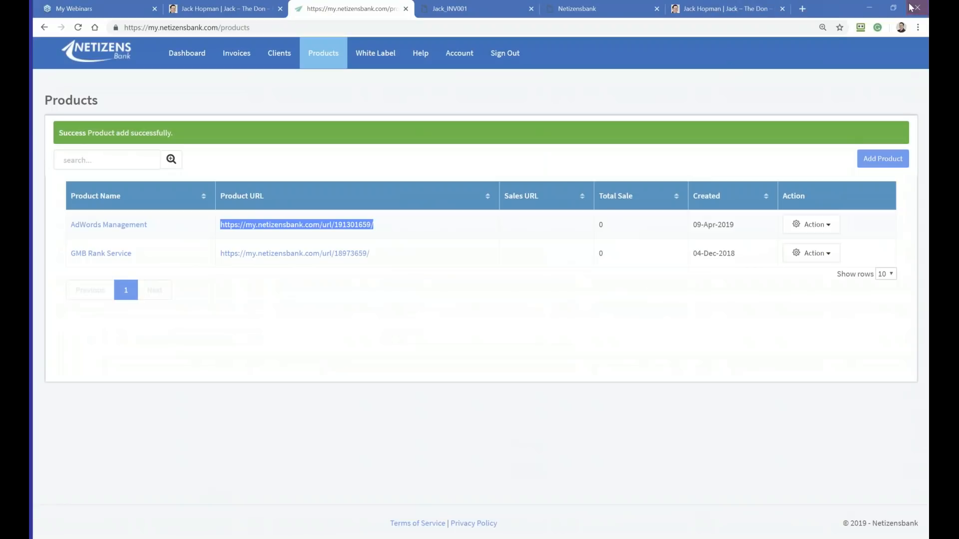
click(802, 9)
key(ctrl+v)
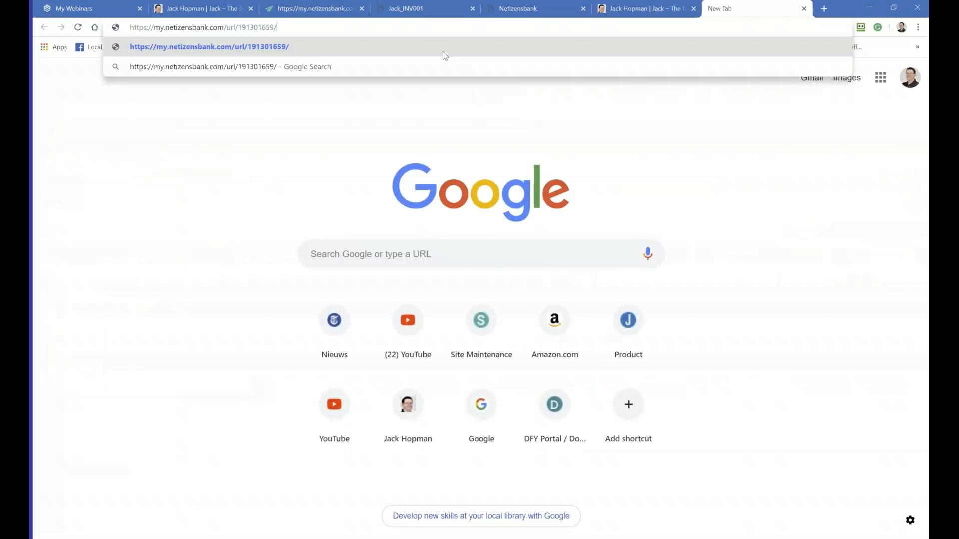
key(Return)
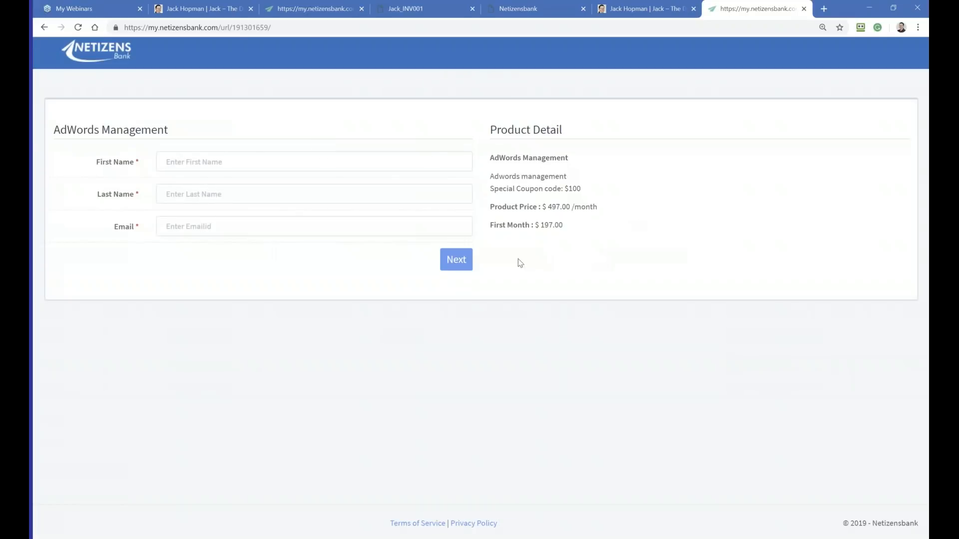
Step: Fill in the customer's first name, last name and email on the order page, and continue to the payment page
click(216, 162)
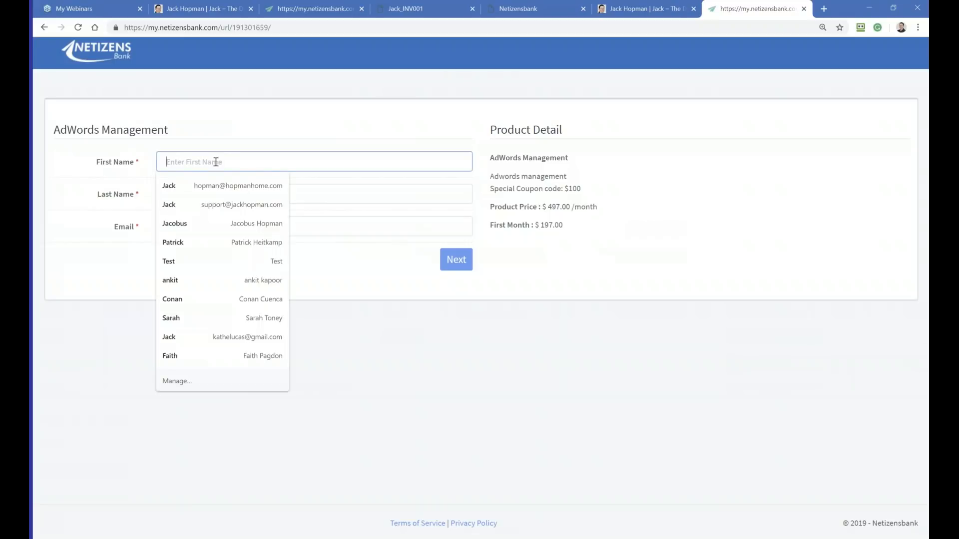
text(J)
key(BackSpace)
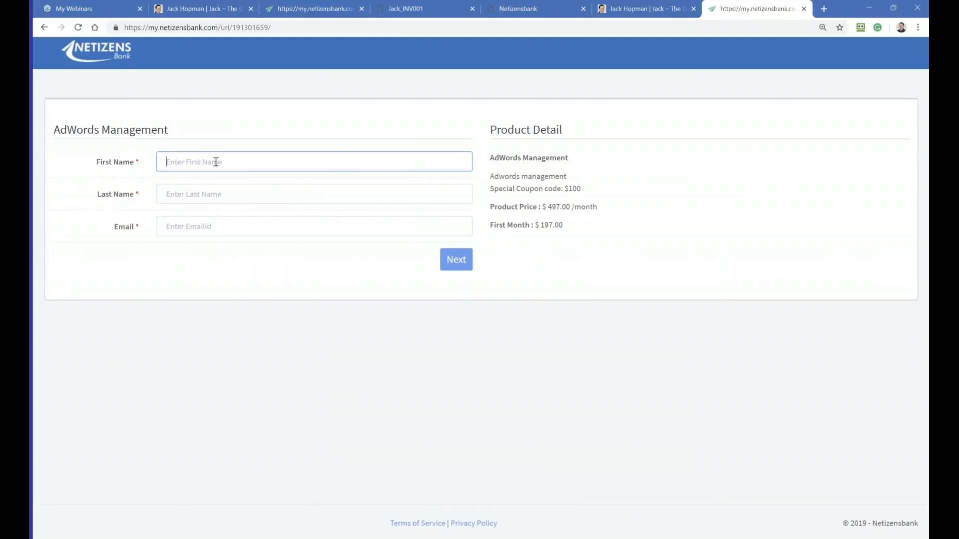
click(203, 193)
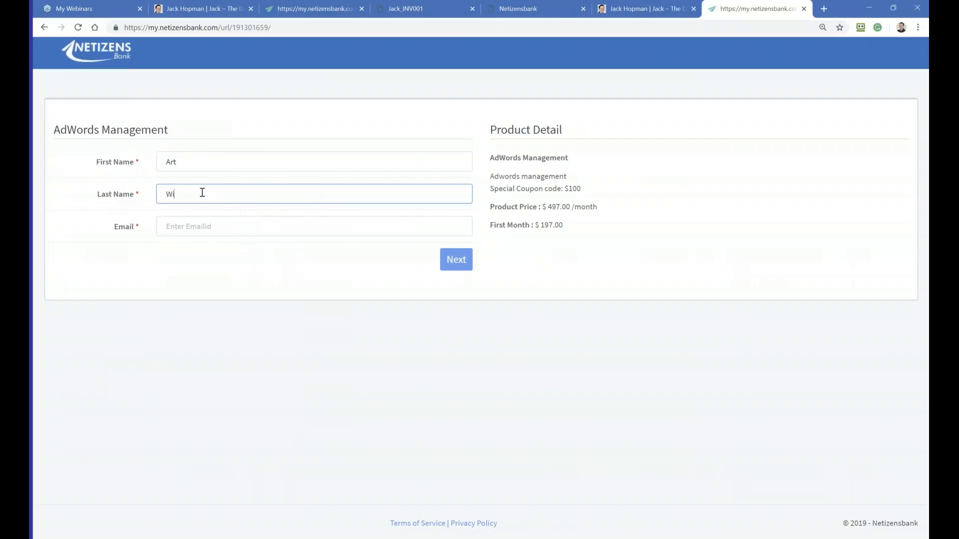
click(193, 227)
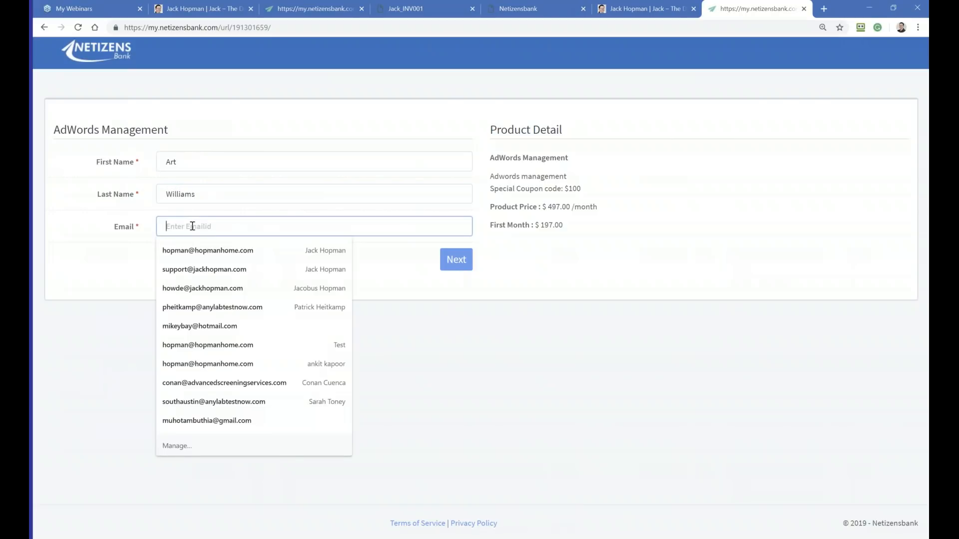
click(123, 258)
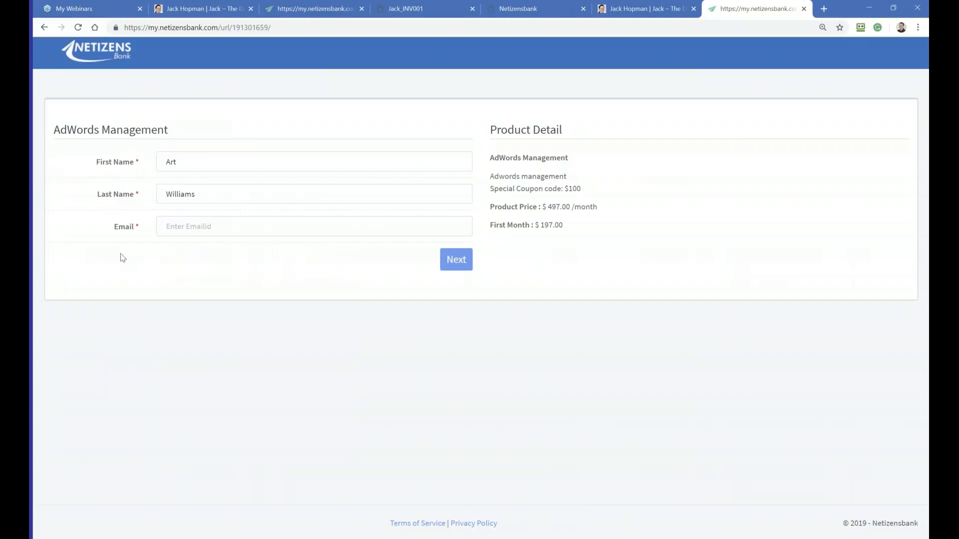
click(194, 223)
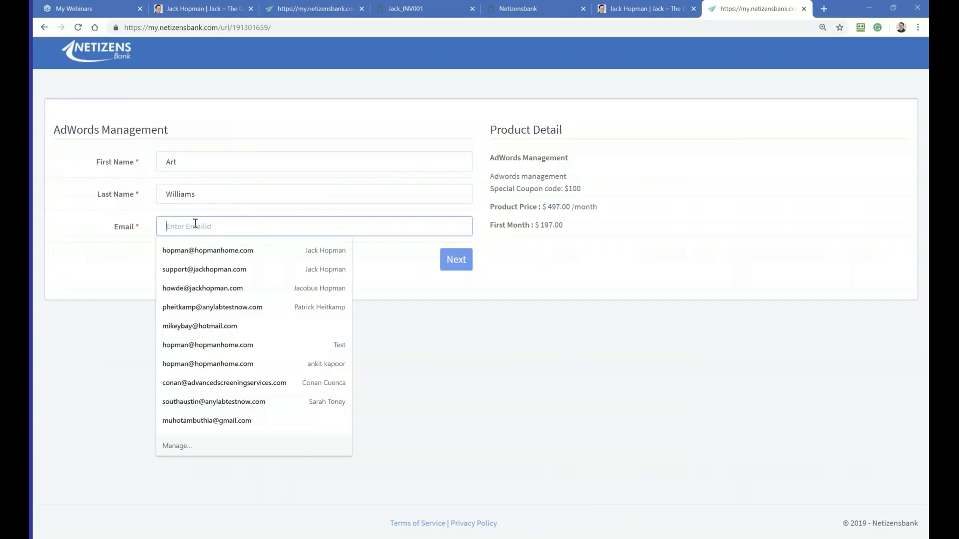
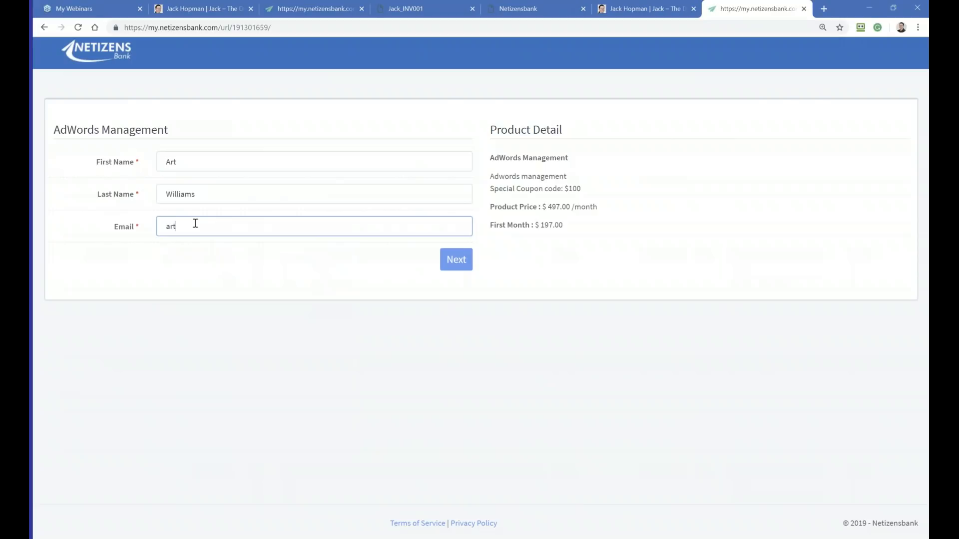
click(456, 260)
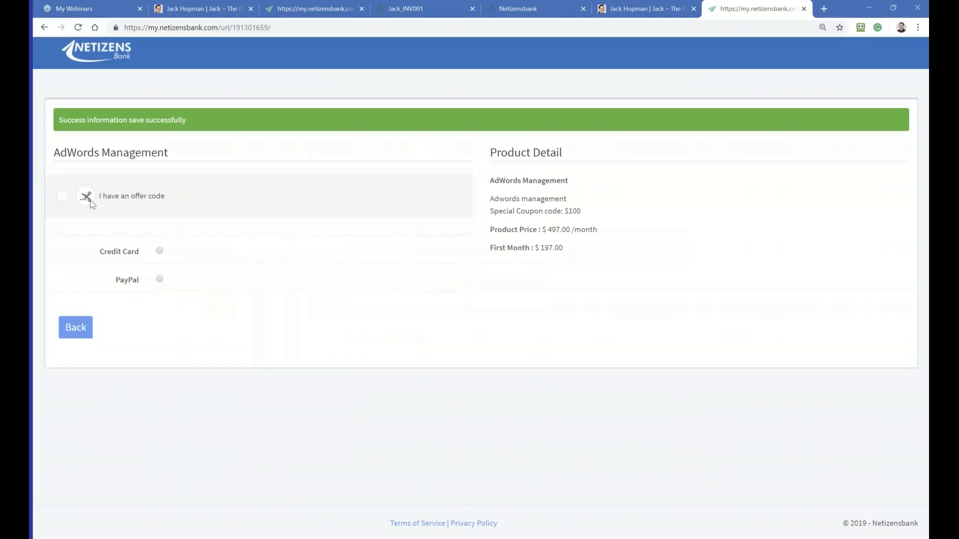
Step: Enable the offer code option and apply coupon code $100, copied from the product detail
click(64, 198)
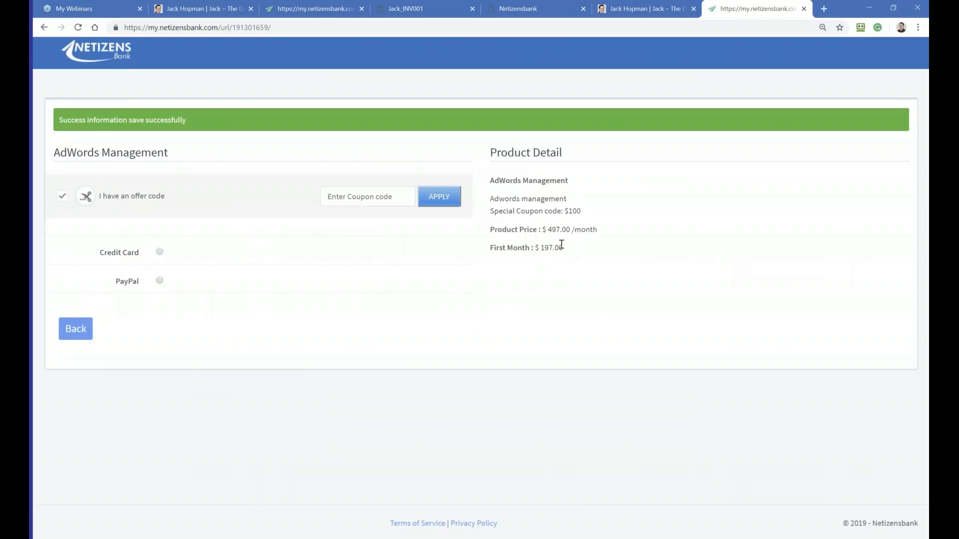
drag(583, 212, 566, 212)
key(ctrl+c)
click(372, 197)
key(ctrl+v)
click(439, 197)
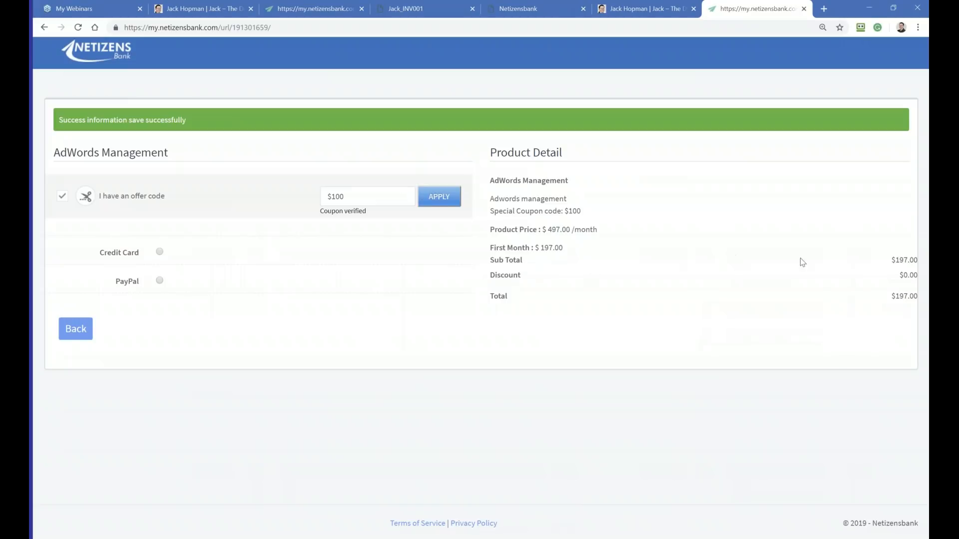
Step: Switch the order's payment method between credit card and PayPal to show both forms, ending on PayPal
click(159, 252)
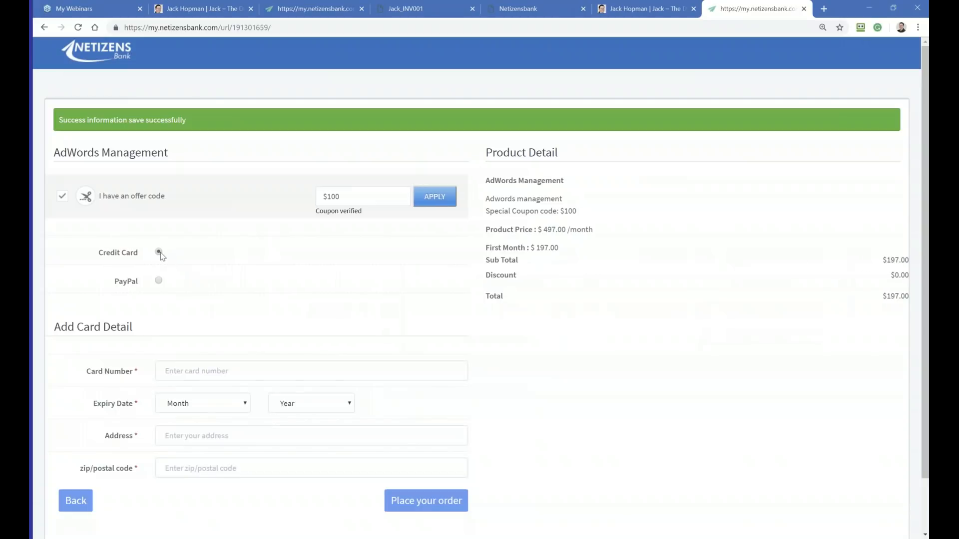
click(159, 281)
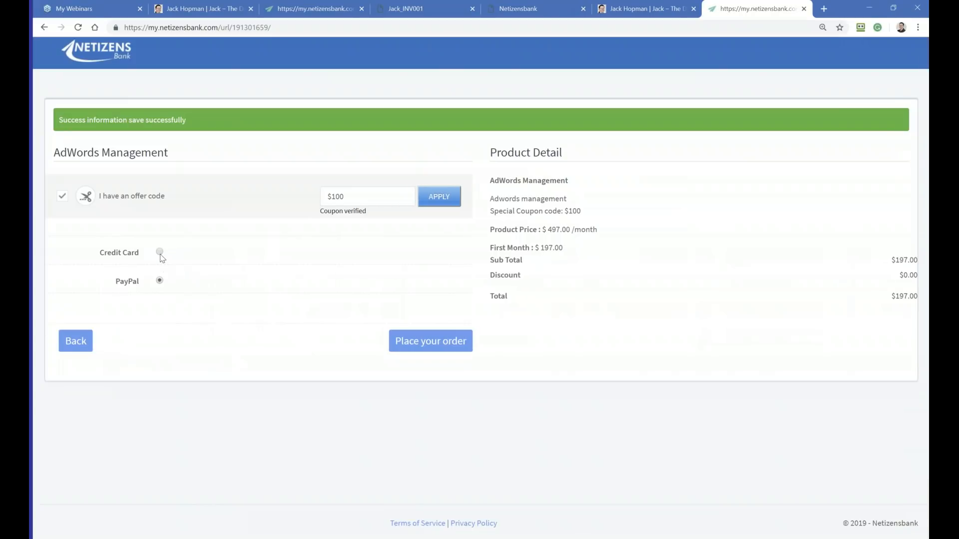
click(160, 253)
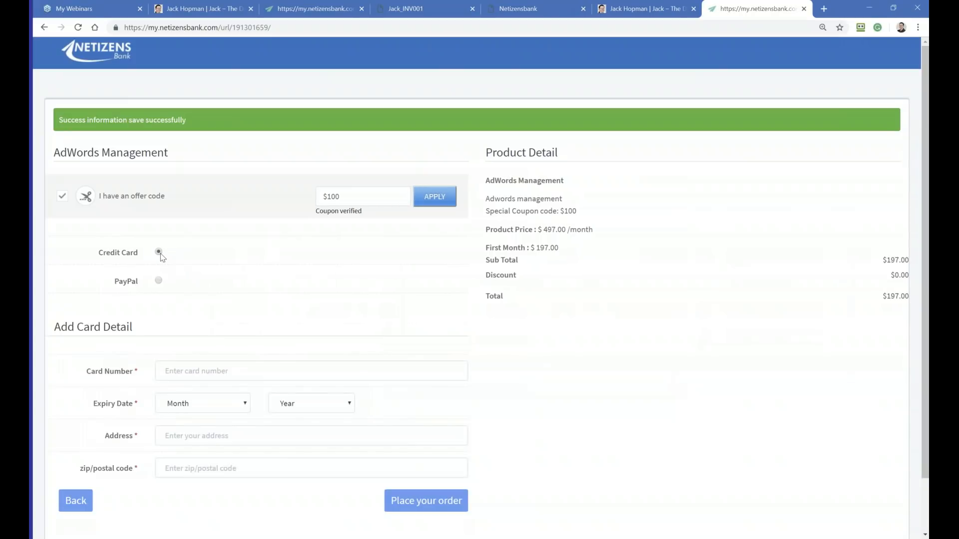
click(158, 281)
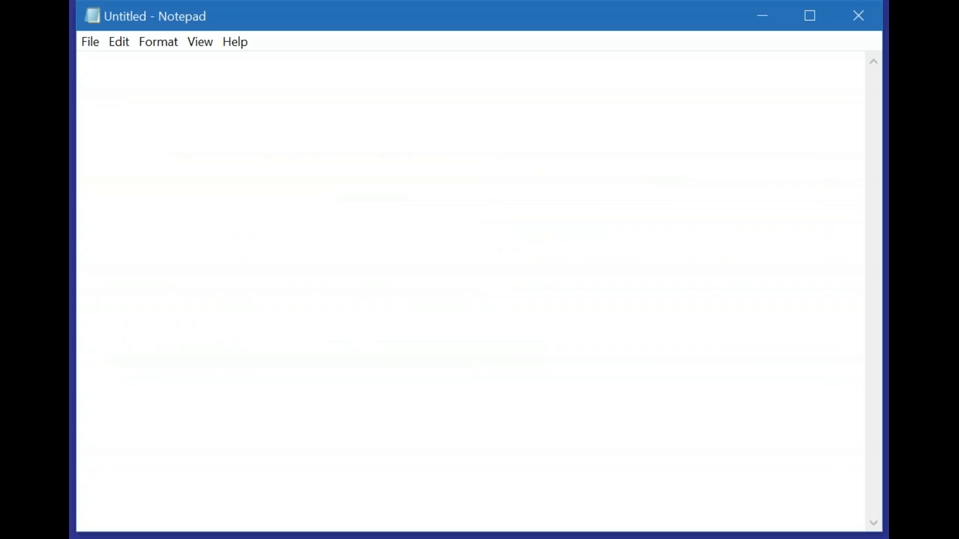
Step: Switch to Notepad and write the line "1: Add Client, Add Service, create invoice => Send Invoice"
text(1: Add CLient)
key(BackSpace)
key(BackSpace)
key(BackSpace)
key(BackSpace)
key(BackSpace)
text(lient)
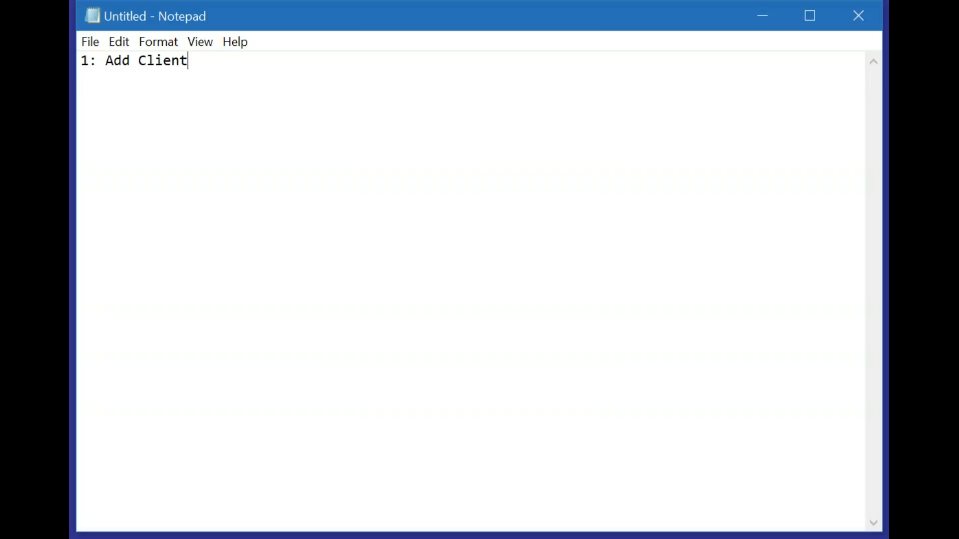
text(, Add Service, )
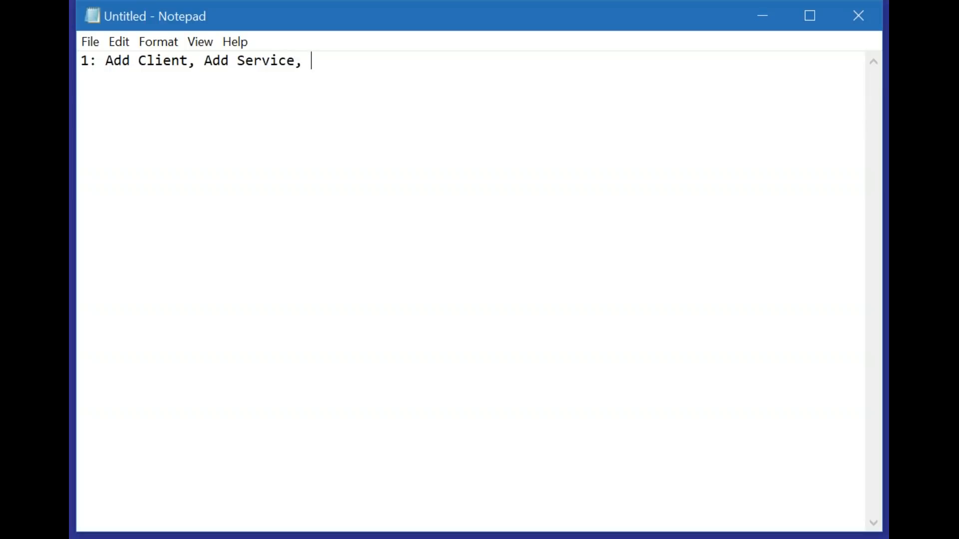
text(create)
text( invoic)
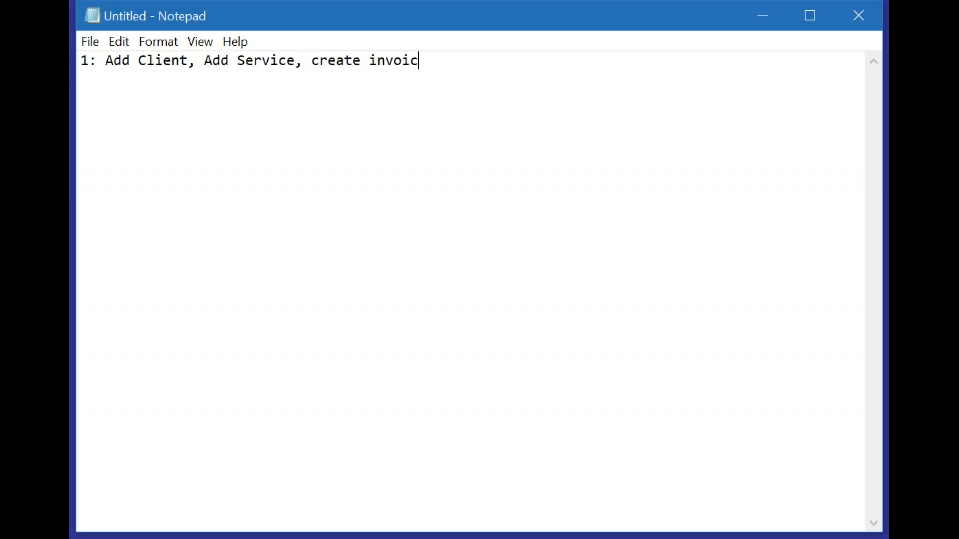
text(e => Send Invoice)
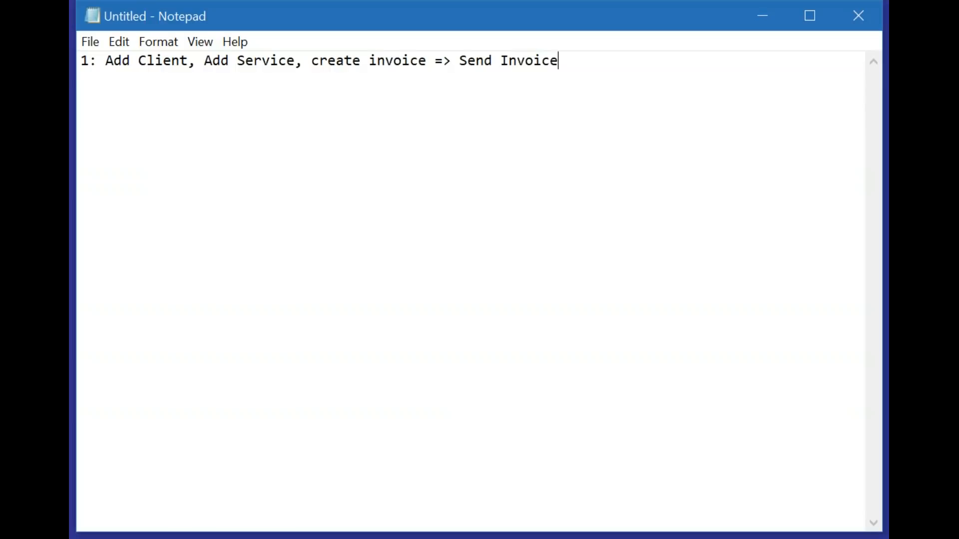
Step: Insert "(with or without credit card)" after "Add Client" in the first line of the note
click(190, 60)
text((with or without )
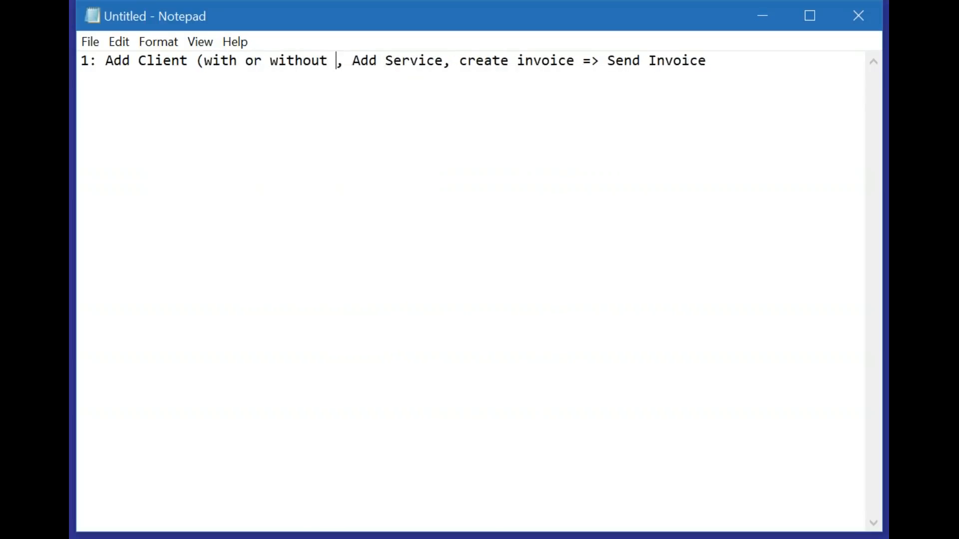
text(credit car)
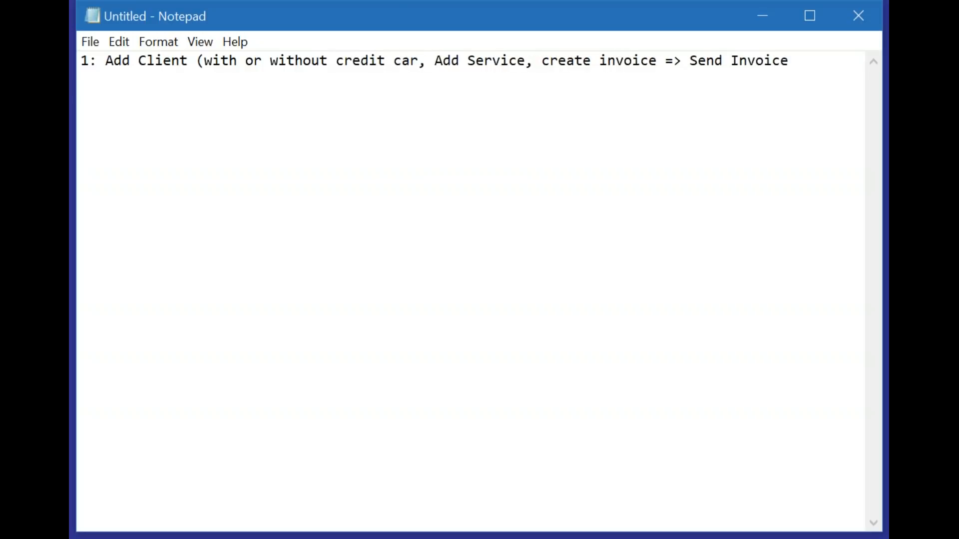
text(d))
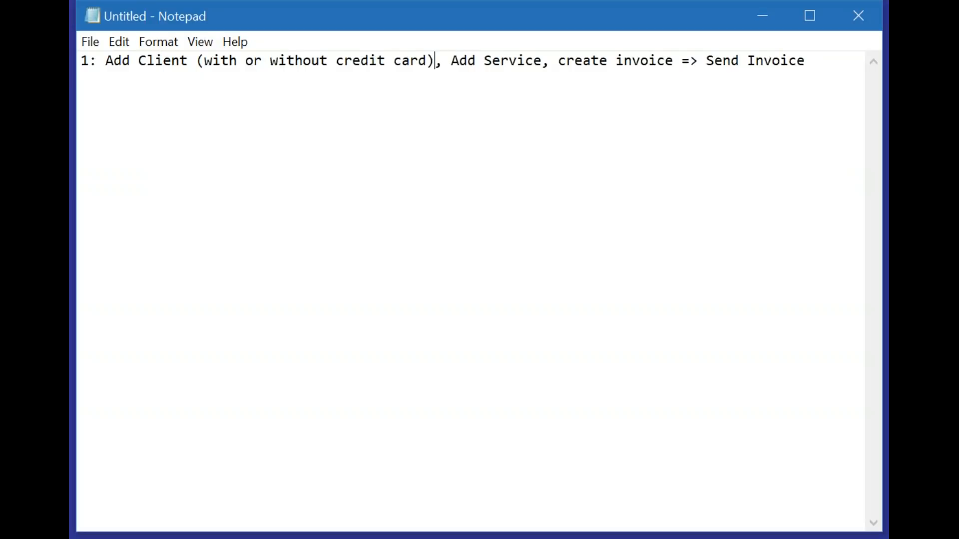
Step: Add a second line reading "2: Payment request => request money", separated from the first by a blank line
click(836, 69)
key(Return)
key(Return)
text(2: Re)
key(BackSpace)
key(BackSpace)
text(Payment request )
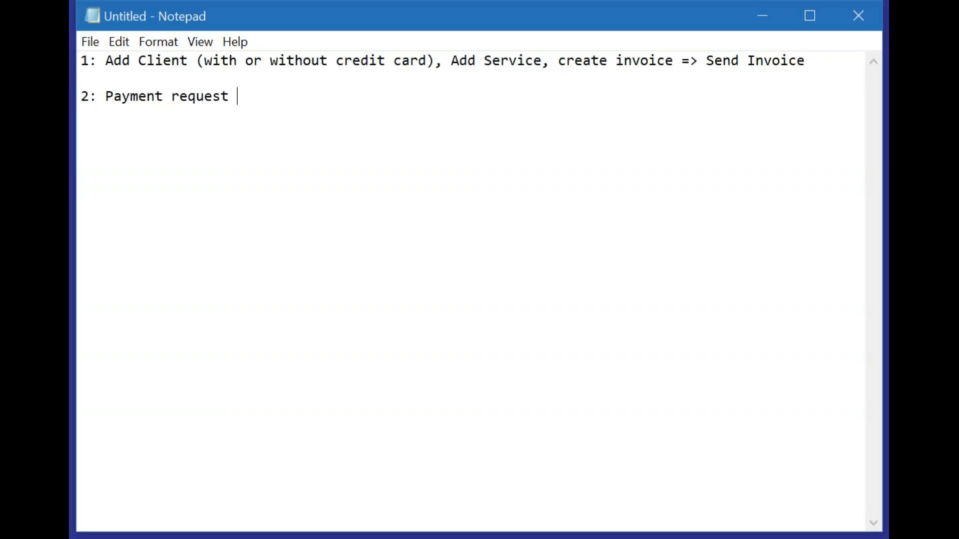
text(=> request moneyh)
key(BackSpace)
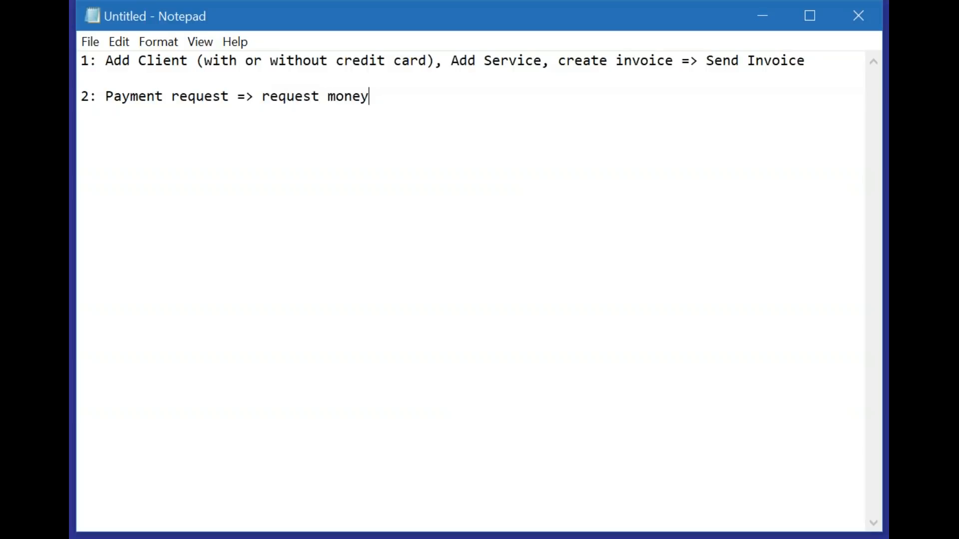
Step: Add a third line reading "3: Creat product/service buy link and put link on the website", with a blank line before and after it
key(Return)
key(Return)
text(3: Creat product)
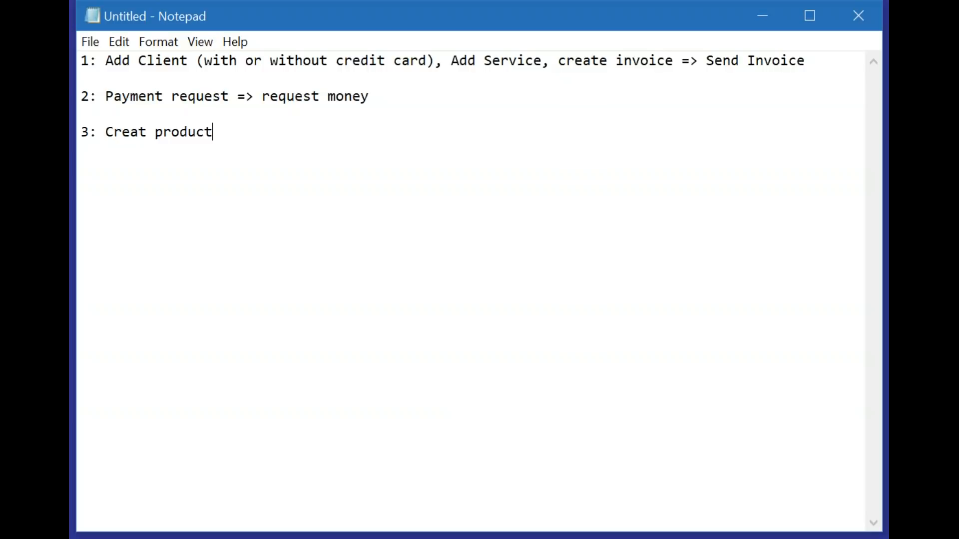
text(/service buy l)
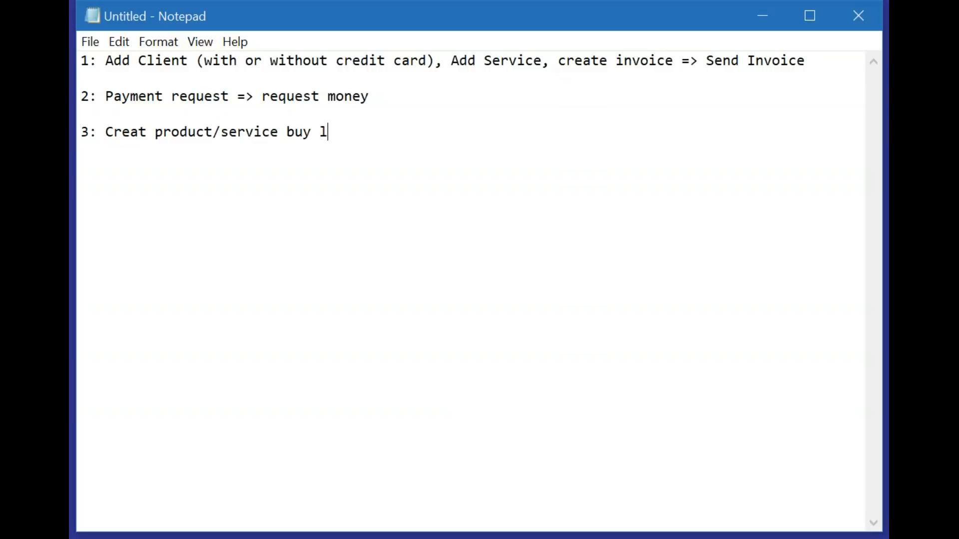
text(ink and ou)
key(BackSpace)
key(BackSpace)
text(put link on the )
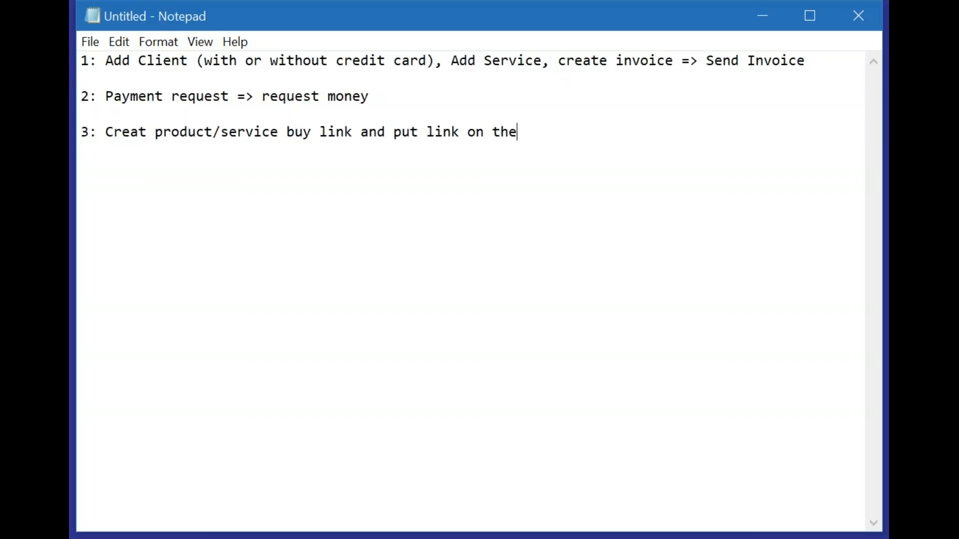
text(website)
key(Return)
key(Return)
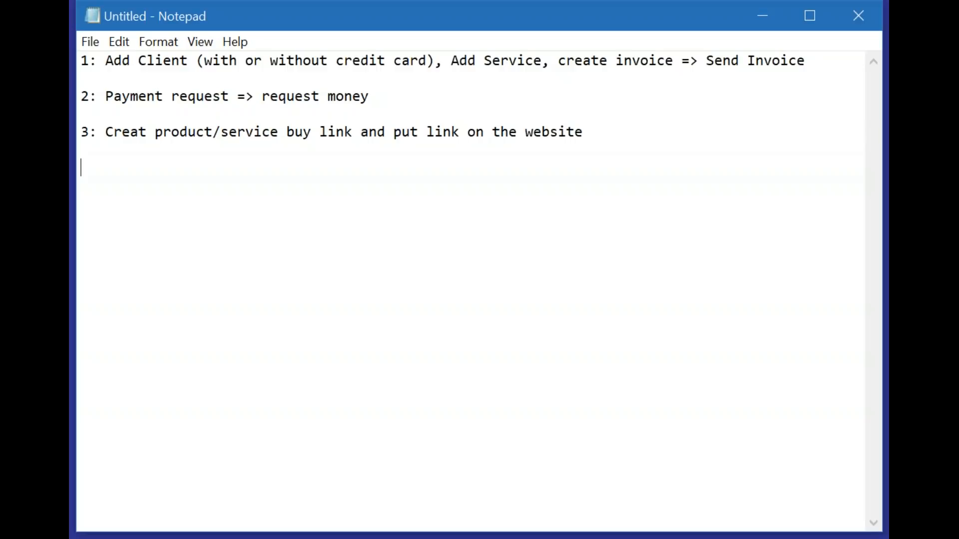
Step: Highlight the three summary lines, switch to Netizens Bank in Chrome, and review the AdWords Management product's payment, coupon and description settings
drag(628, 142, 83, 46)
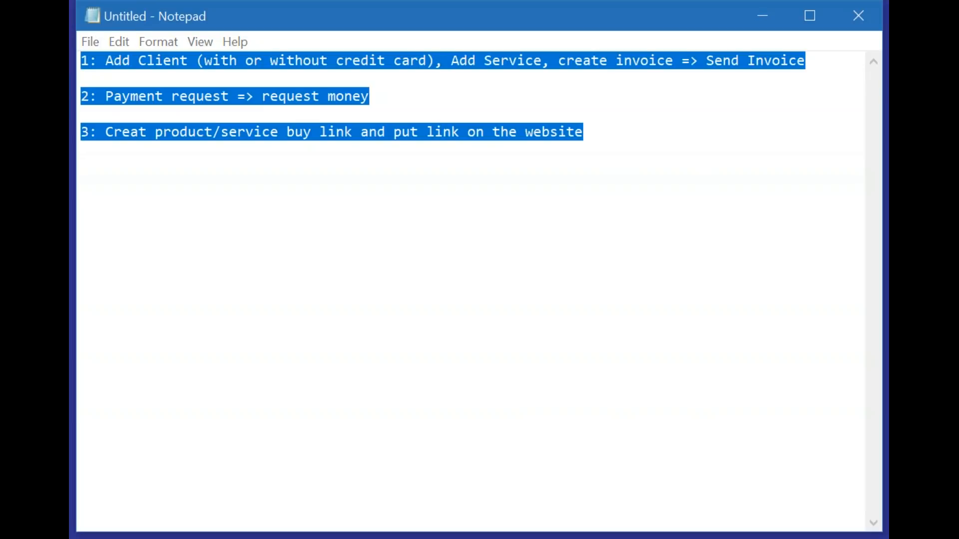
key(alt+Tab)
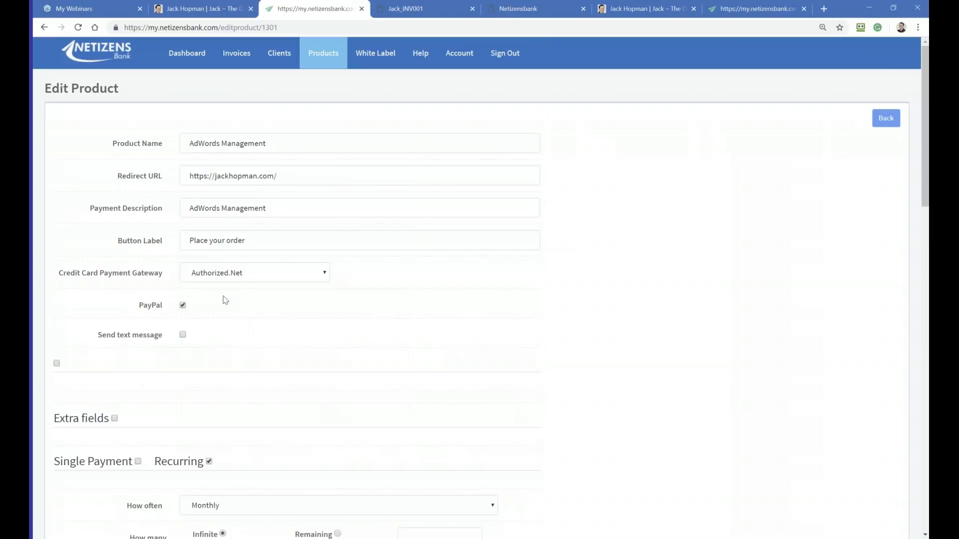
scroll(230, 305, down, 4)
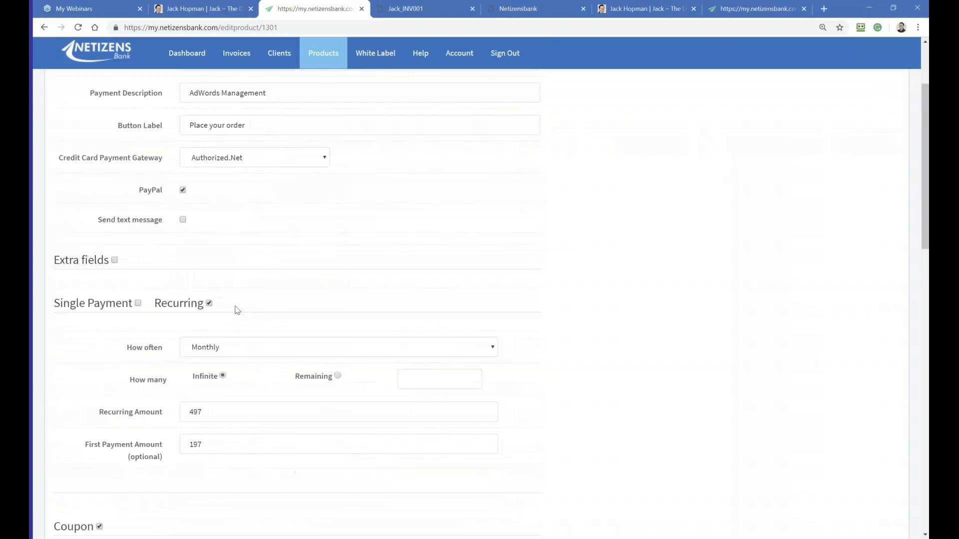
scroll(278, 314, down, 2)
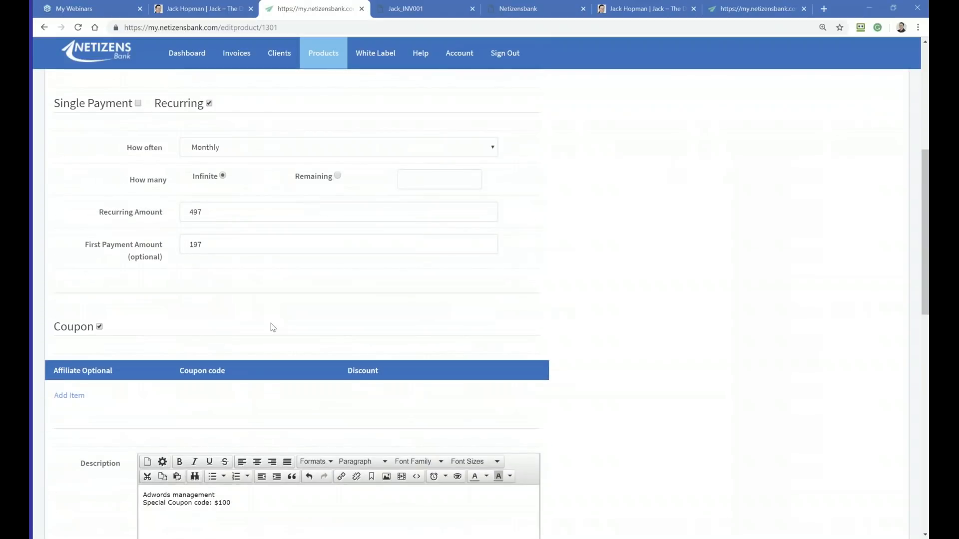
scroll(119, 361, down, 2)
scroll(120, 358, up, 2)
scroll(111, 333, down, 3)
scroll(112, 332, down, 5)
scroll(111, 332, up, 5)
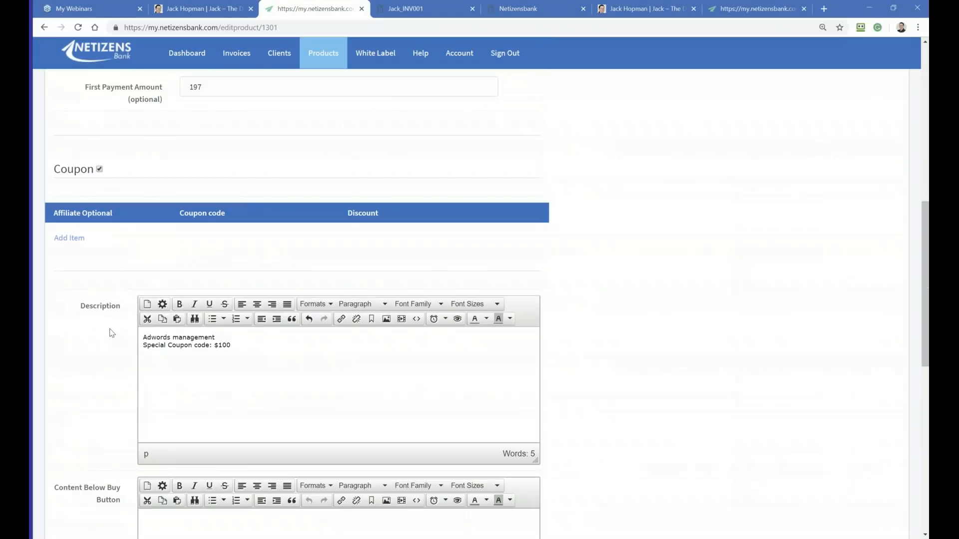
scroll(112, 332, up, 4)
scroll(216, 324, up, 5)
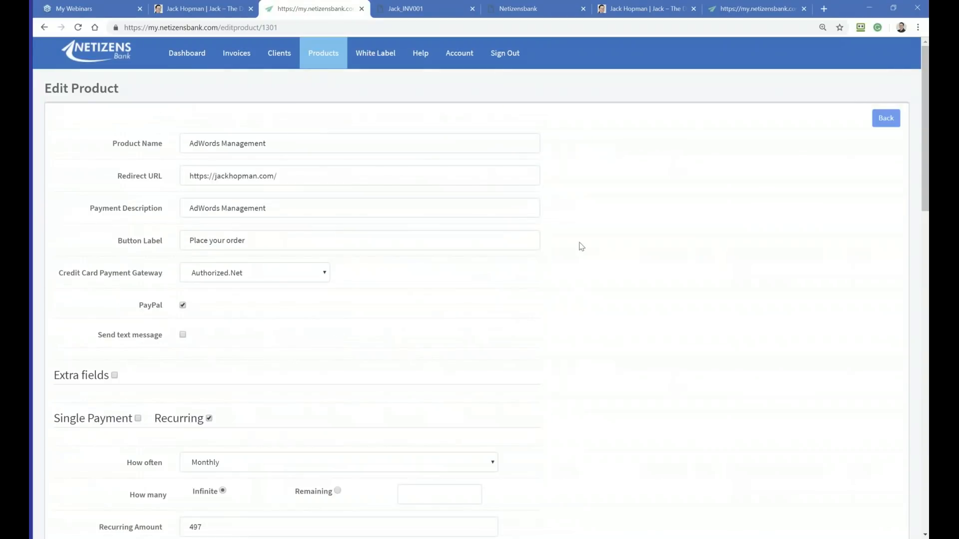
Step: Leave the product editor and open the account's Payment Gateway settings to examine the Stripe, Authorize.Net and PayPal setup sections
click(886, 118)
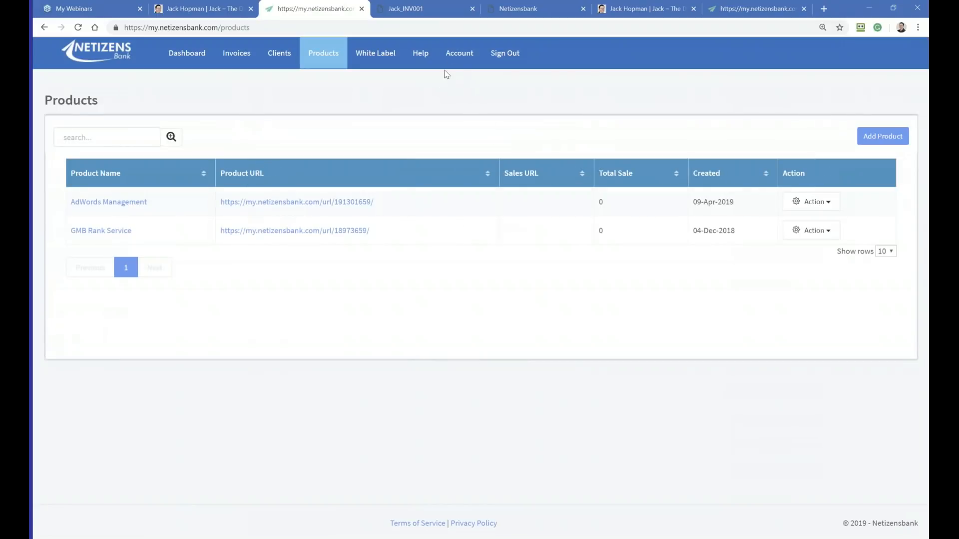
click(459, 53)
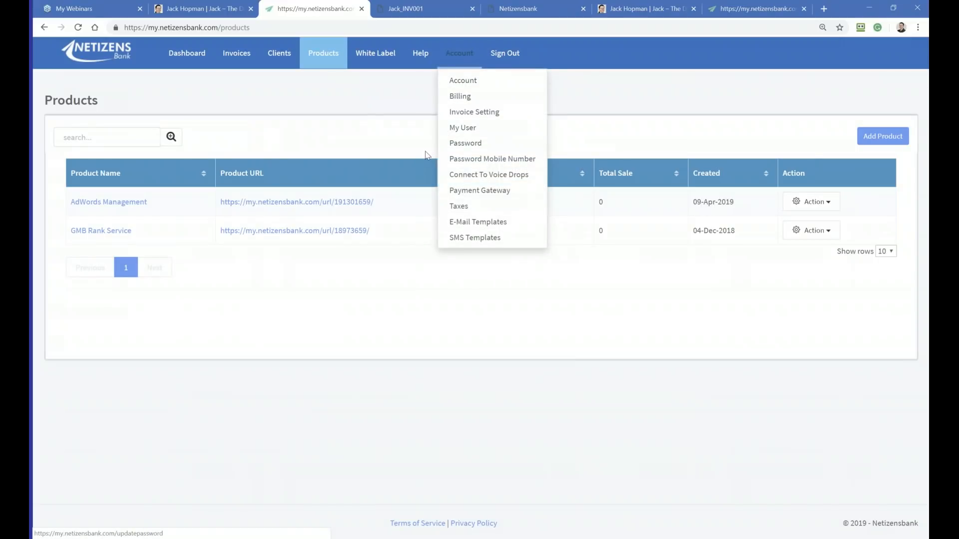
click(473, 191)
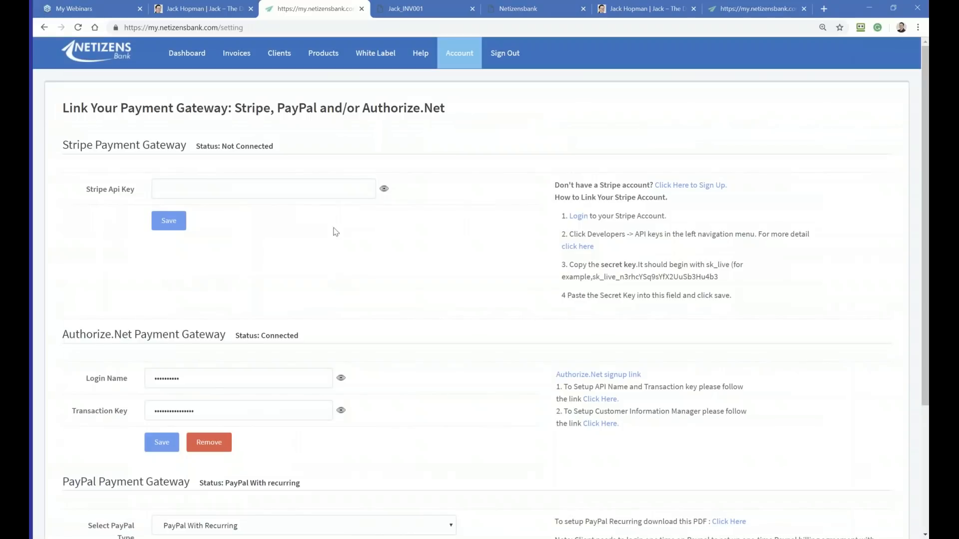
drag(85, 192, 130, 191)
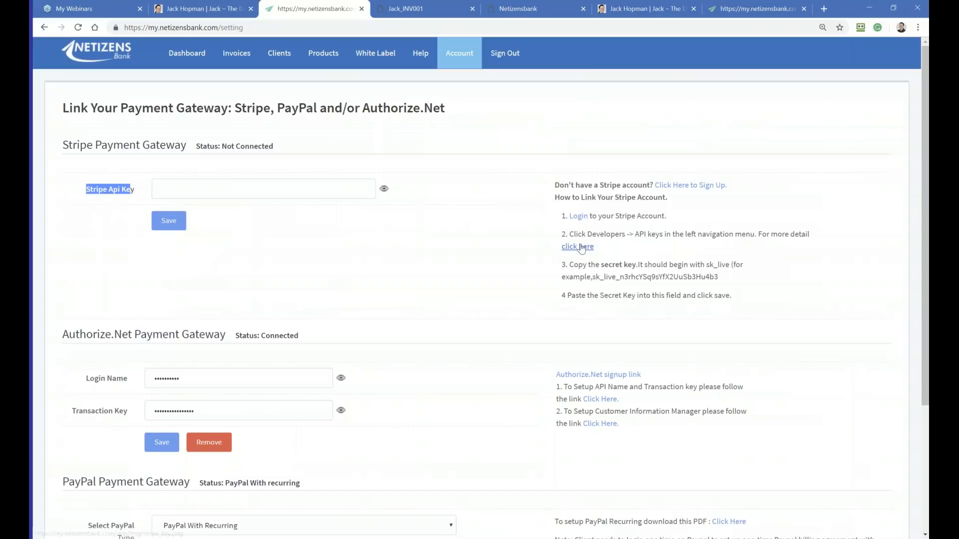
scroll(475, 282, down, 2)
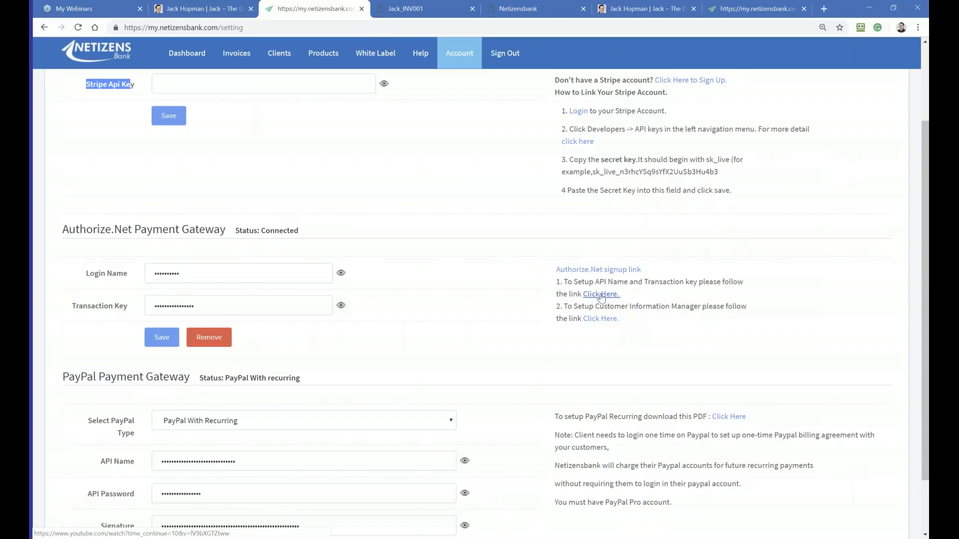
scroll(585, 304, down, 2)
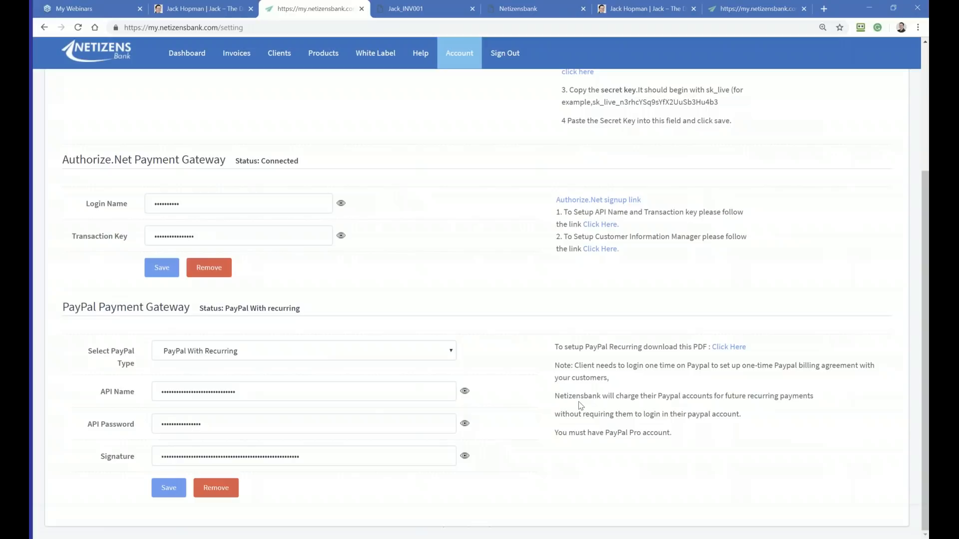
scroll(581, 406, up, 4)
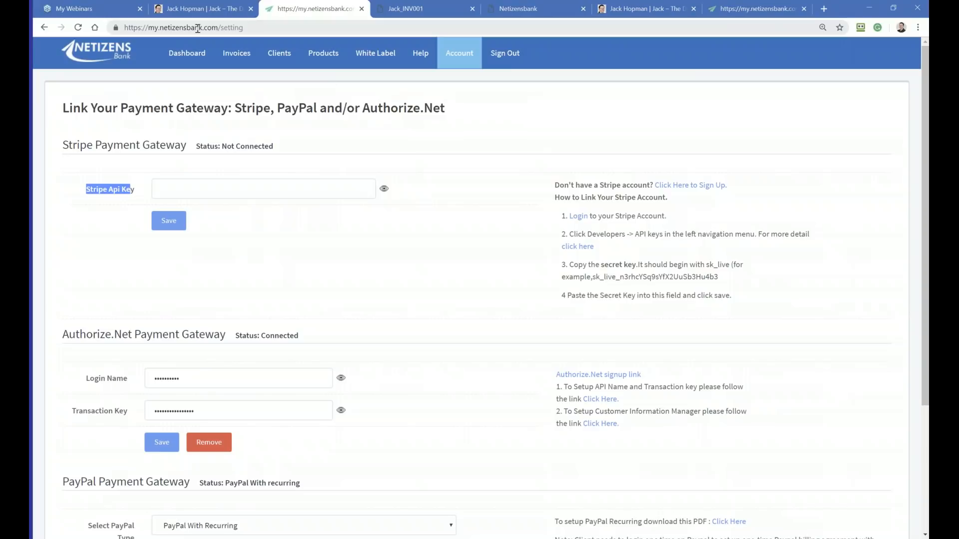
Step: Highlight "netizensbank" in the site address and open the page for ordering a white label domain
click(188, 27)
drag(188, 28, 163, 30)
click(199, 28)
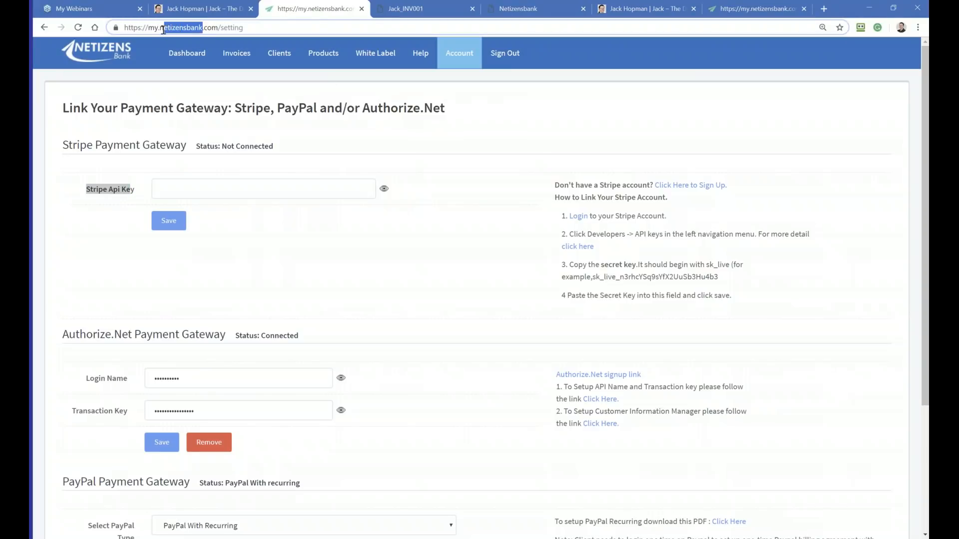
click(367, 69)
click(377, 80)
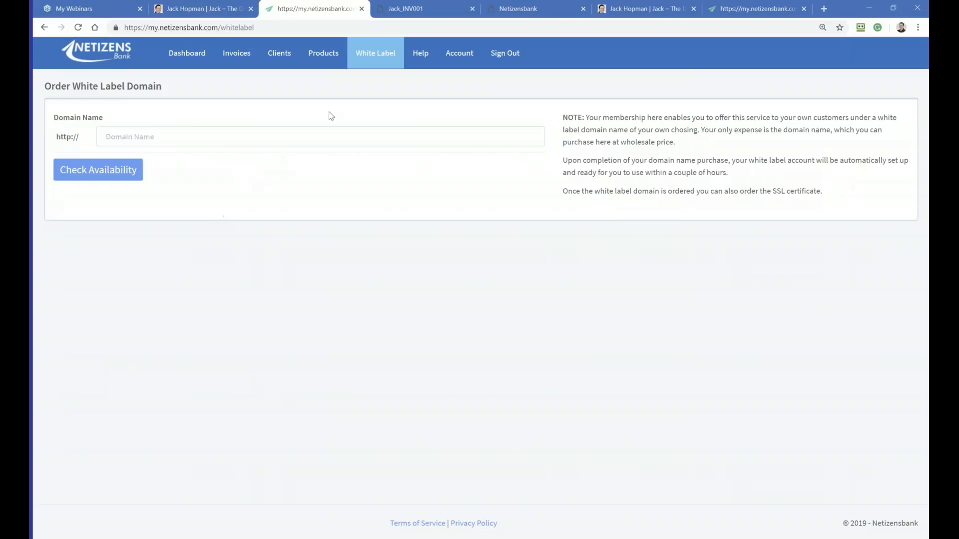
Step: View the Payment Request list, return to the Products list, and select the AdWords Management product URL
mouse_move(279, 59)
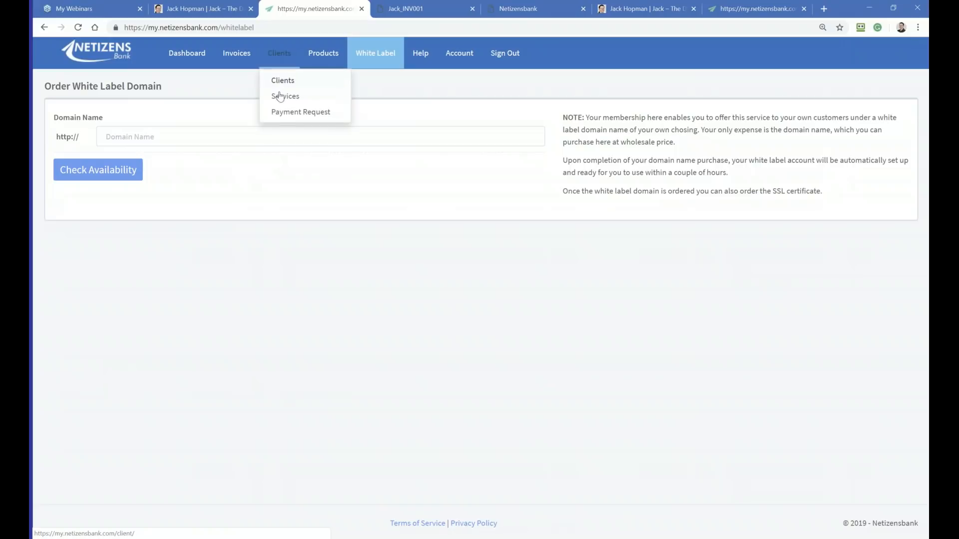
click(278, 112)
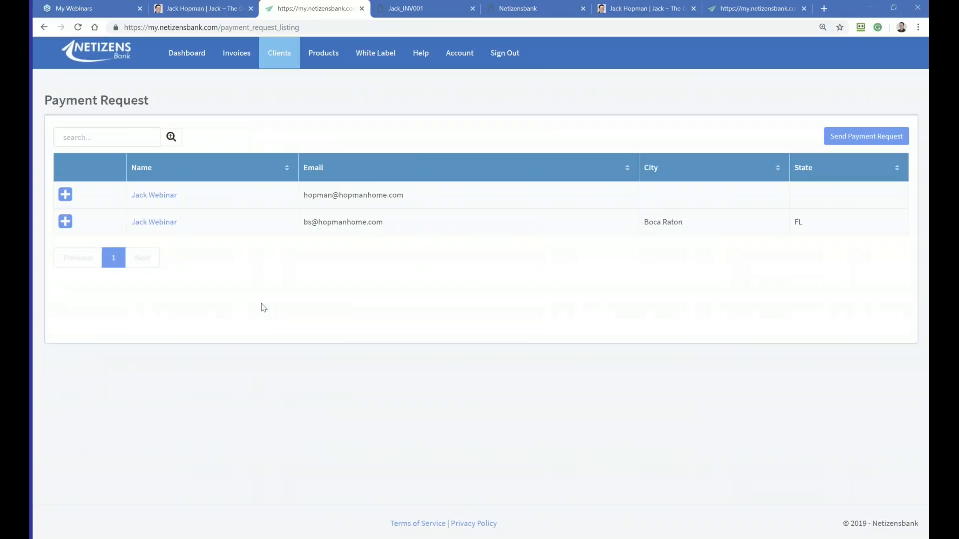
mouse_move(313, 60)
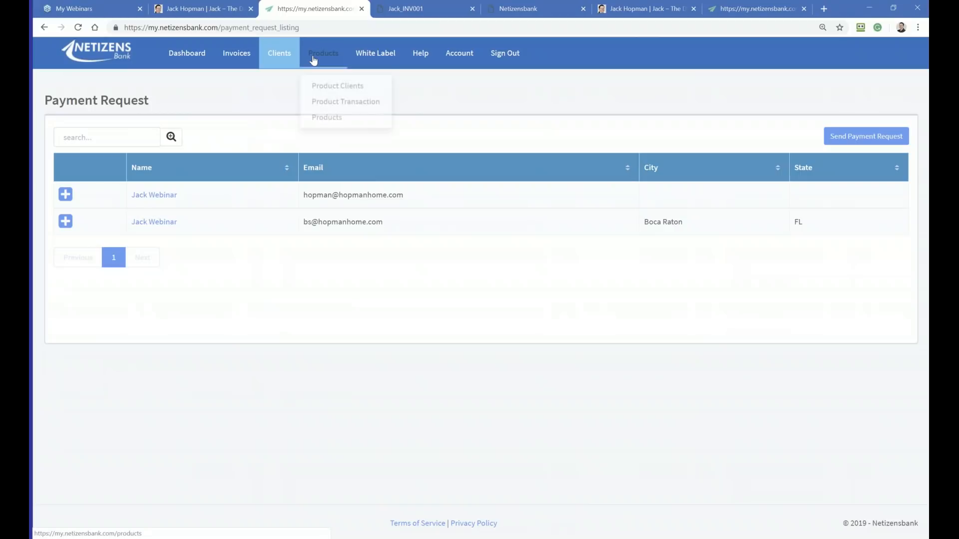
click(324, 117)
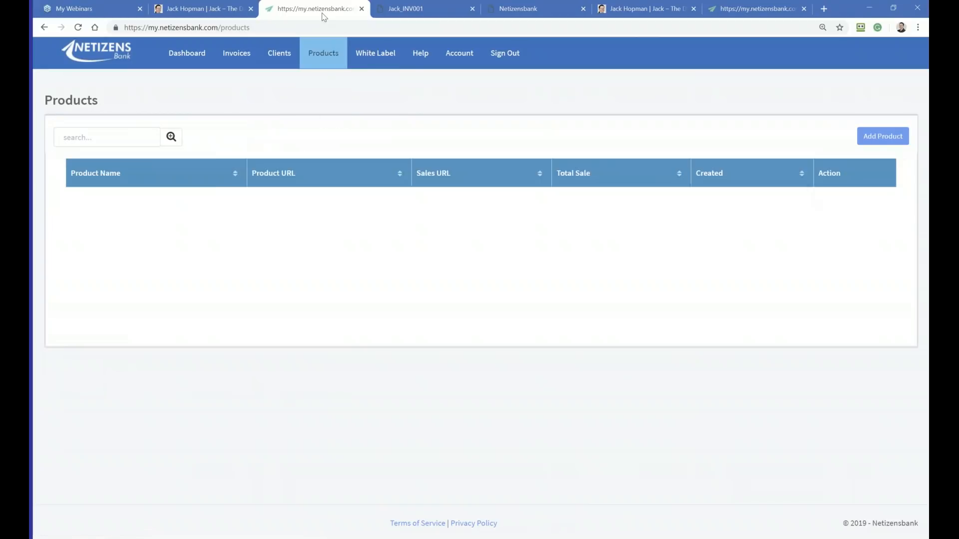
drag(376, 202, 220, 203)
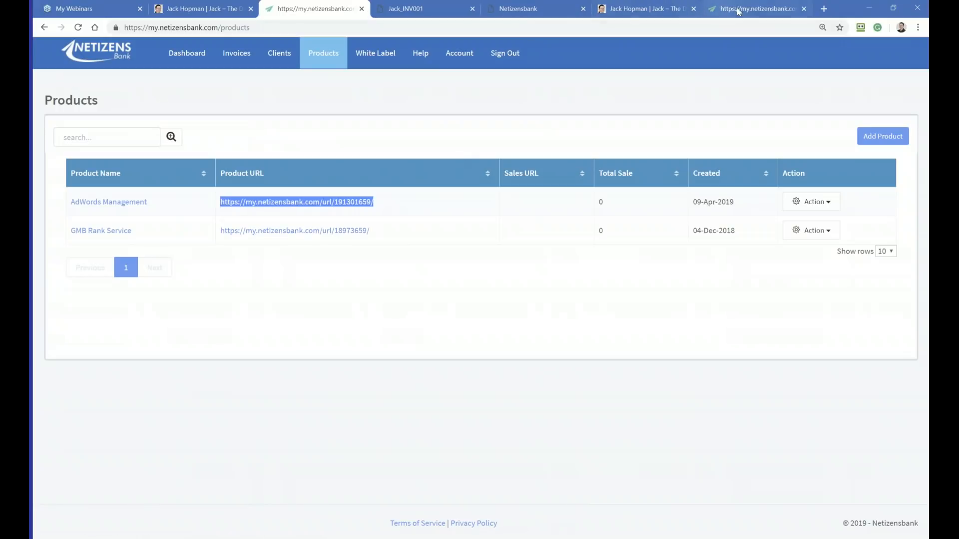
Step: Open a new browser tab and log in to the ltj3demo.com/jack WordPress site with its saved RoboForm login
click(822, 9)
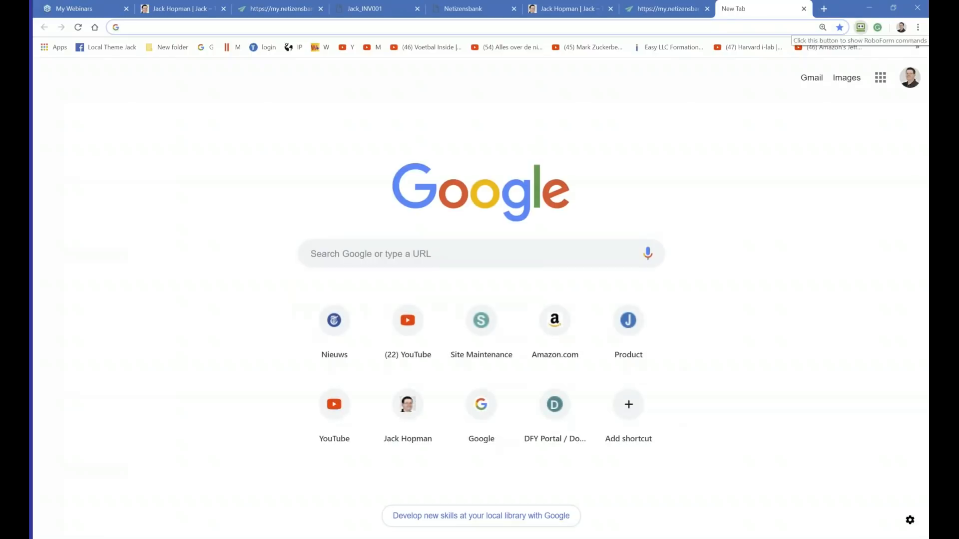
click(861, 27)
text(w)
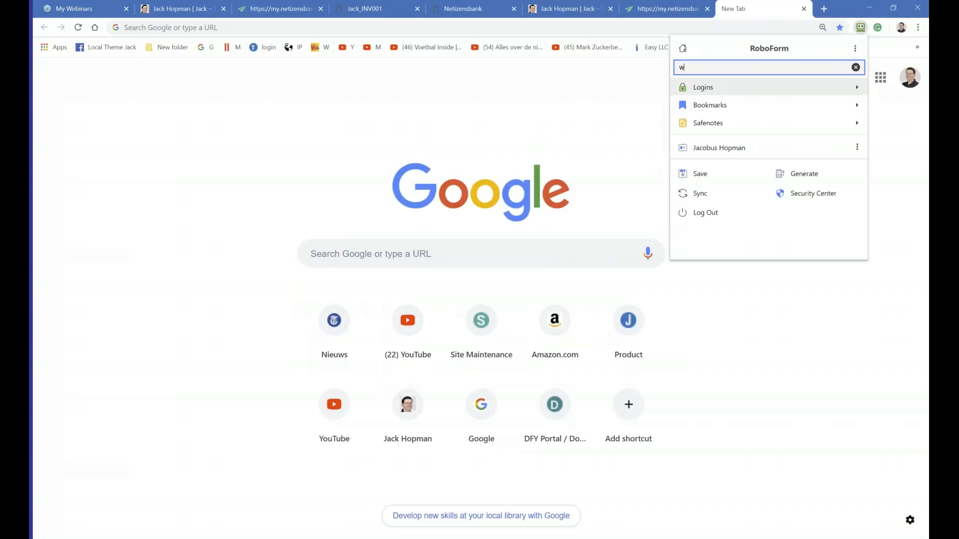
key(Return)
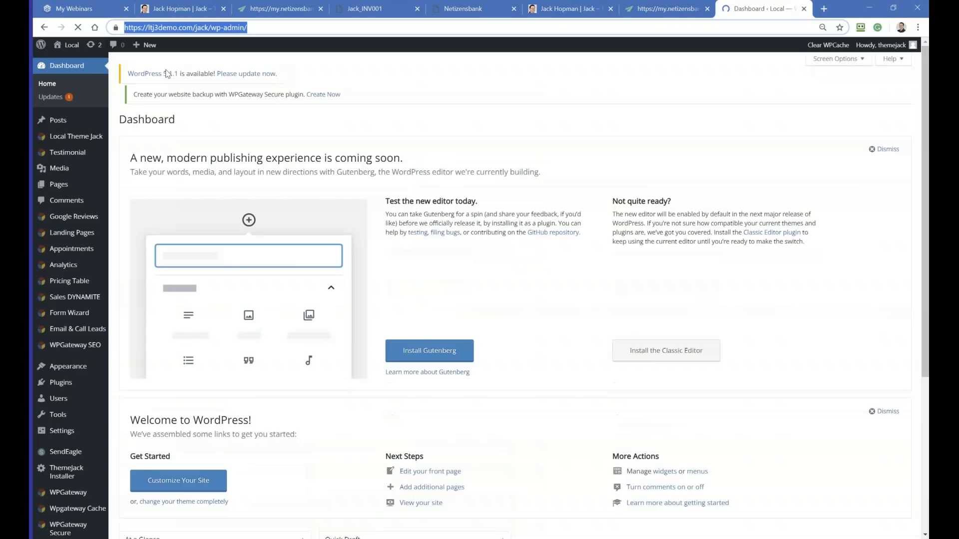
click(168, 75)
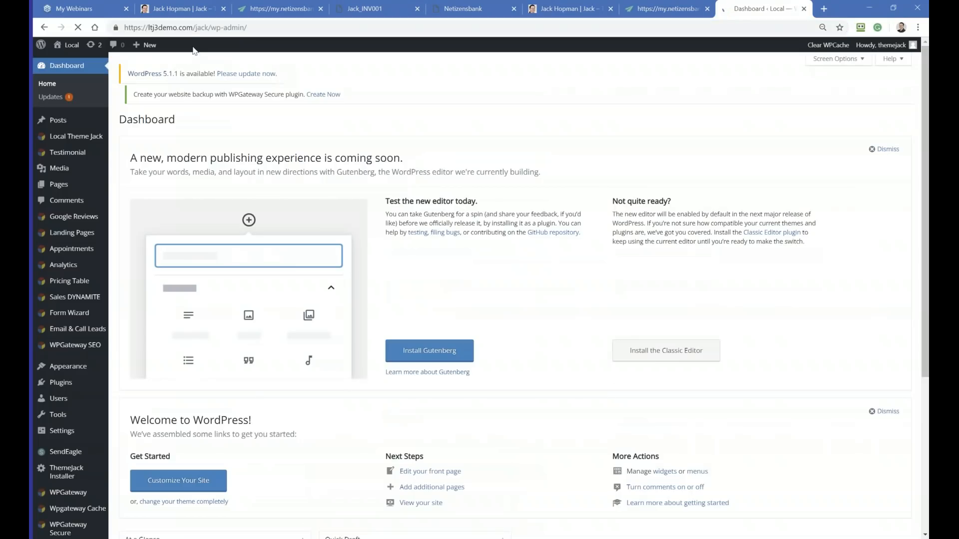
click(44, 28)
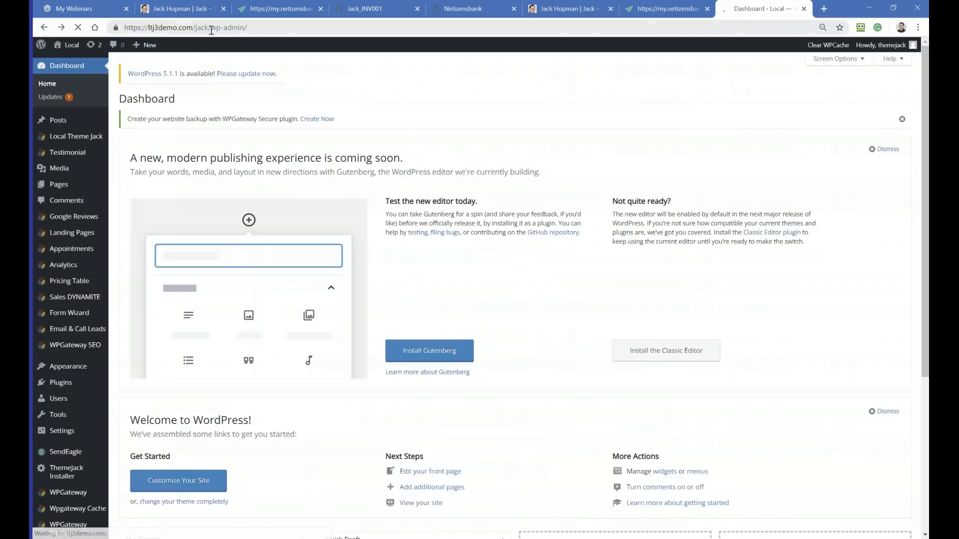
drag(211, 28, 116, 29)
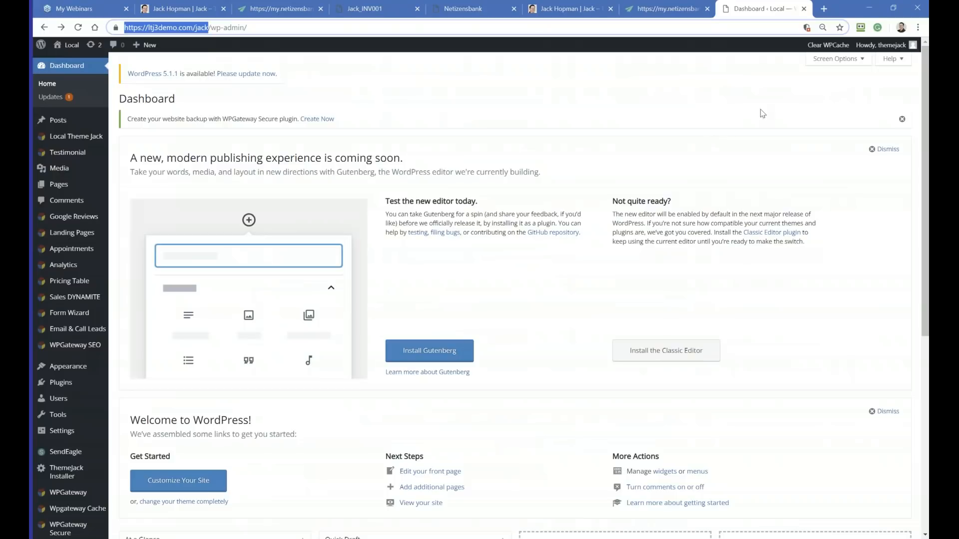
key(ctrl+c)
key(ctrl+t)
key(ctrl+v)
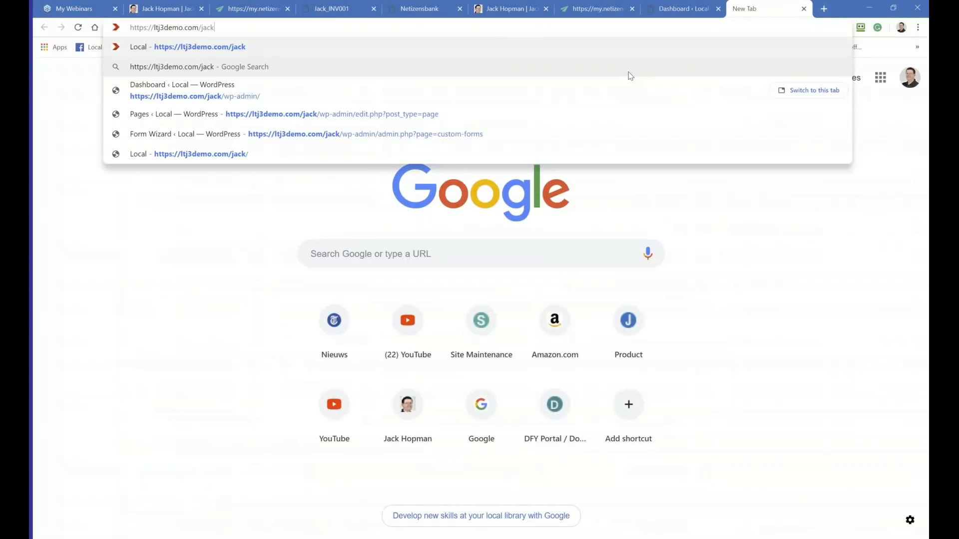
key(Return)
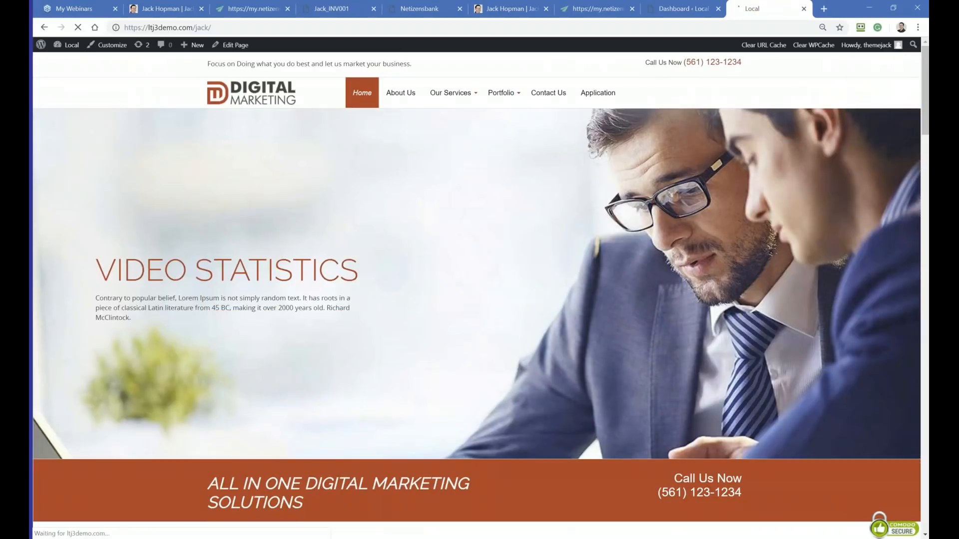
Step: Open the Google Adwords service page on the site and examine the area below its body text
mouse_move(451, 95)
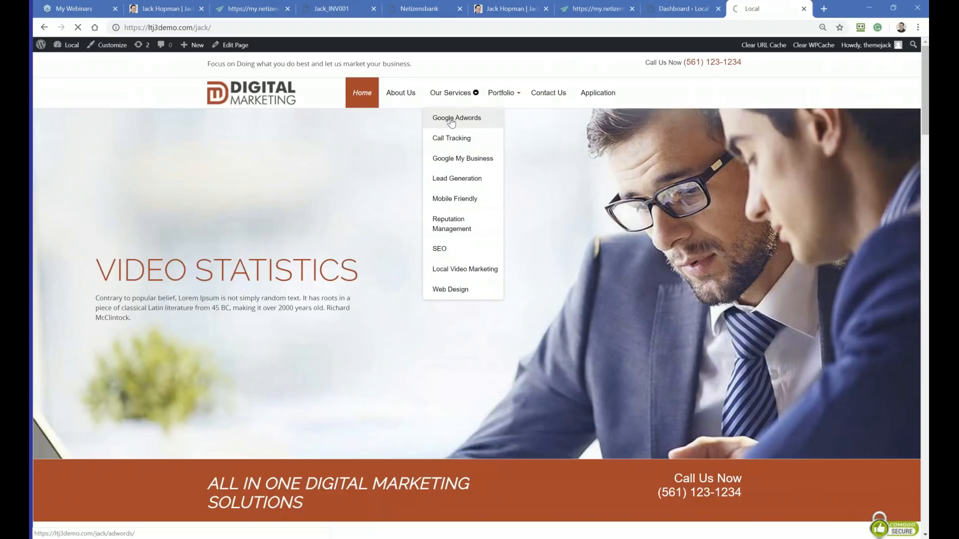
click(451, 119)
scroll(449, 122, down, 8)
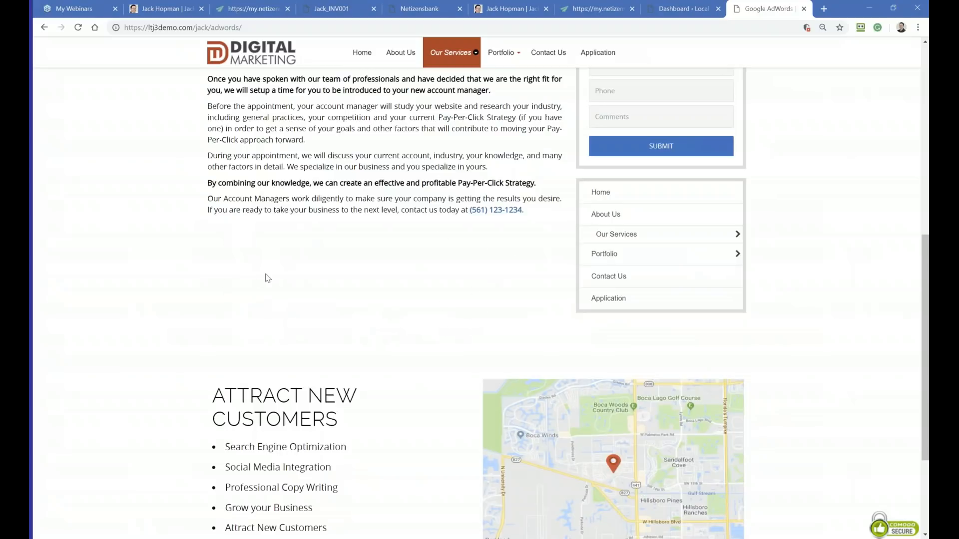
Step: Switch back to the WordPress dashboard and open the list of the site's pages
click(672, 8)
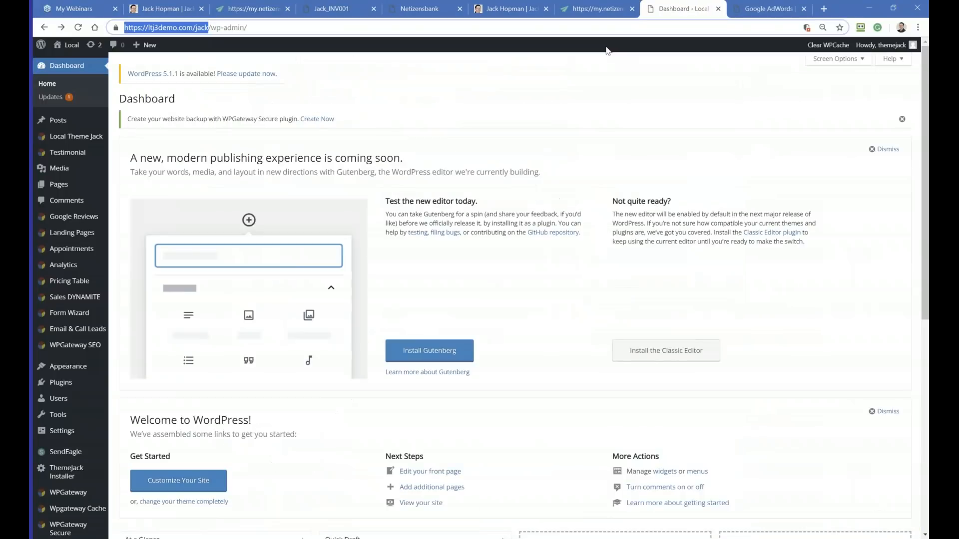
click(67, 186)
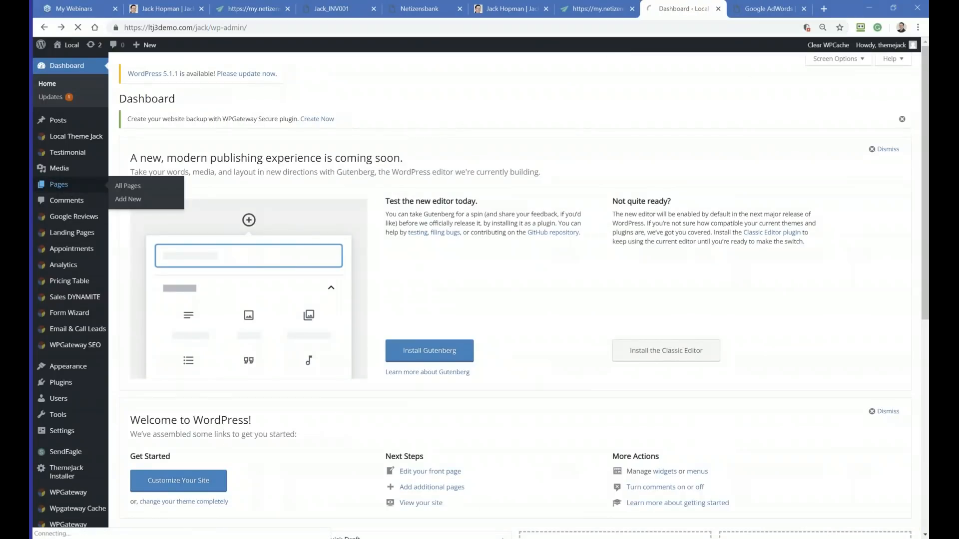
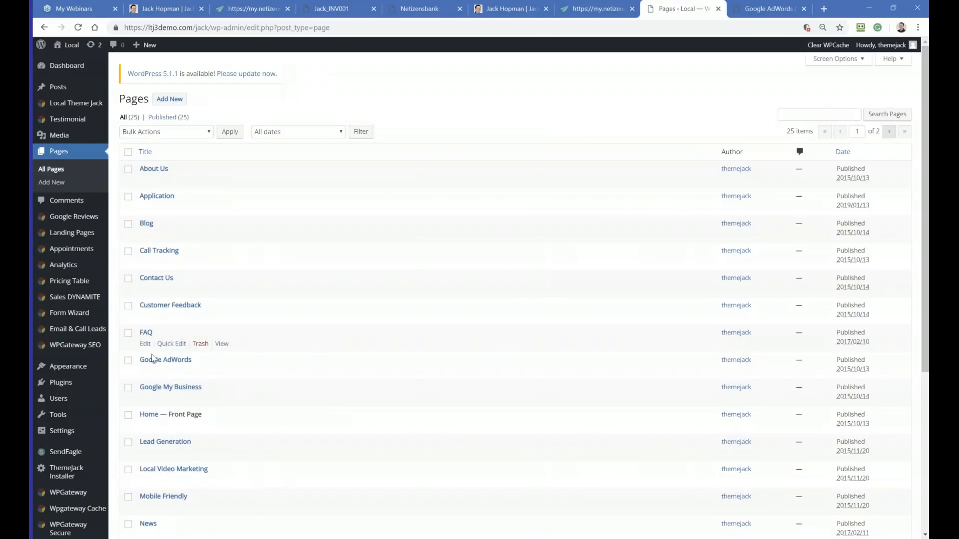
Step: Open the Google AdWords page for editing and add a Button module to its main content section
click(145, 371)
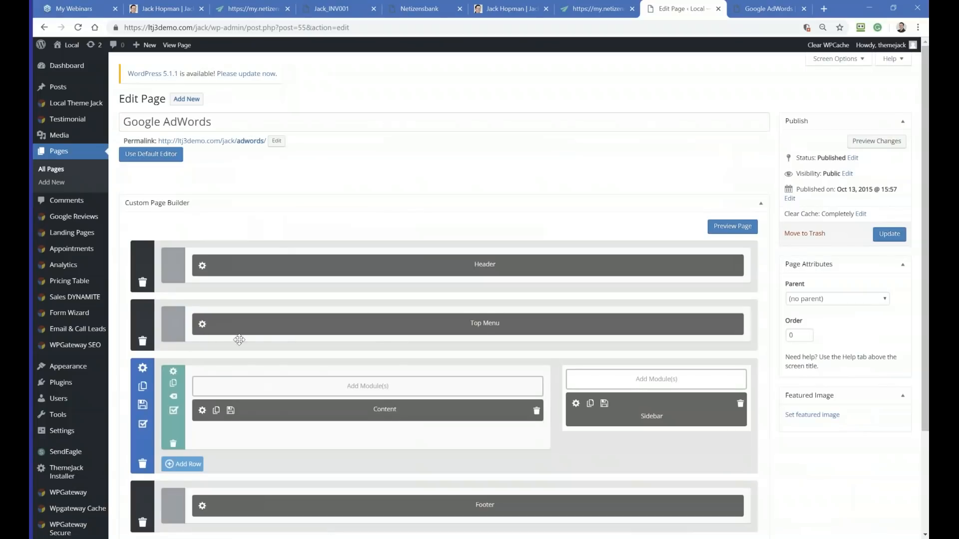
scroll(243, 346, down, 3)
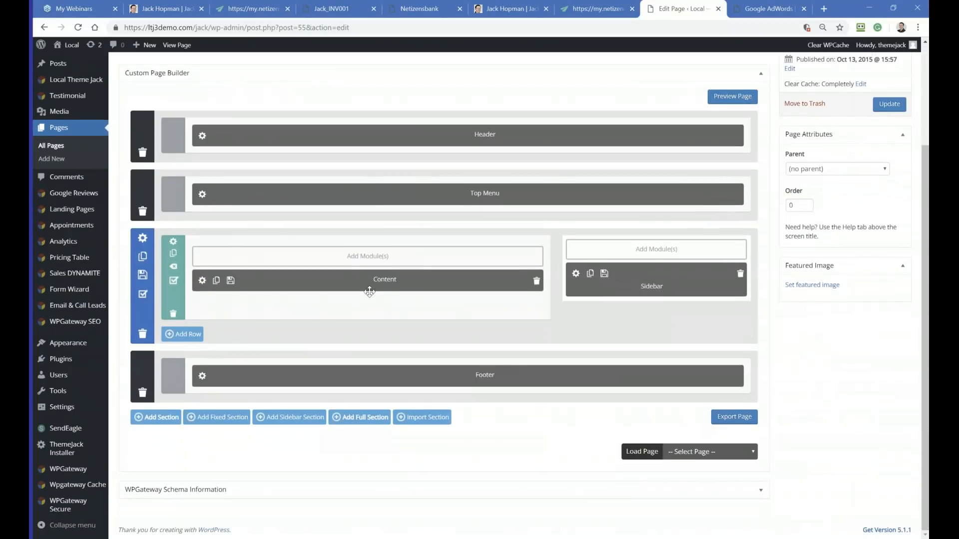
click(349, 257)
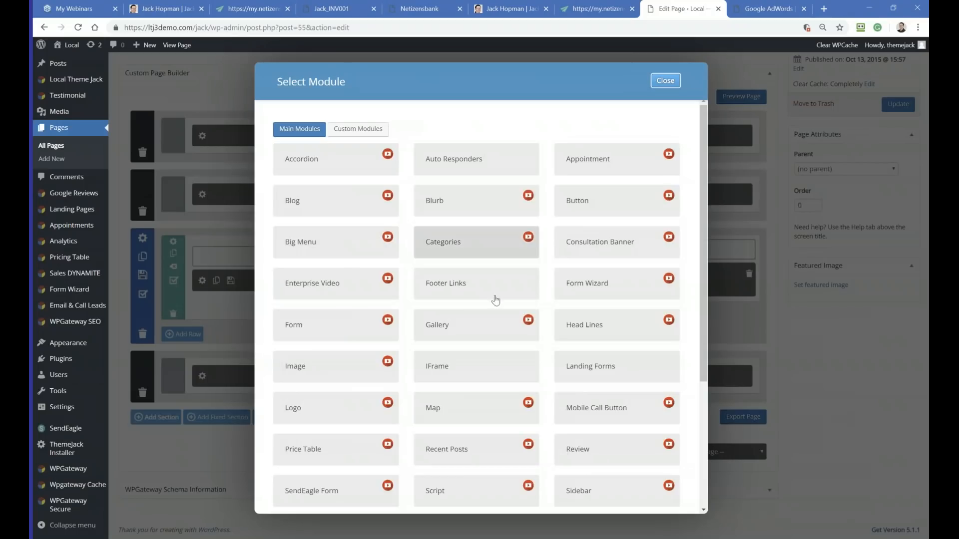
scroll(495, 310, down, 2)
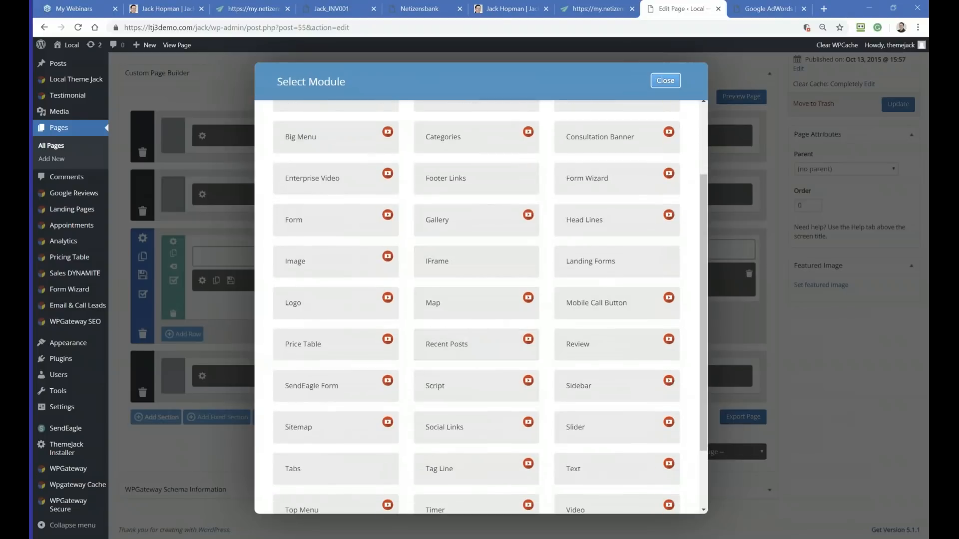
scroll(450, 354, up, 2)
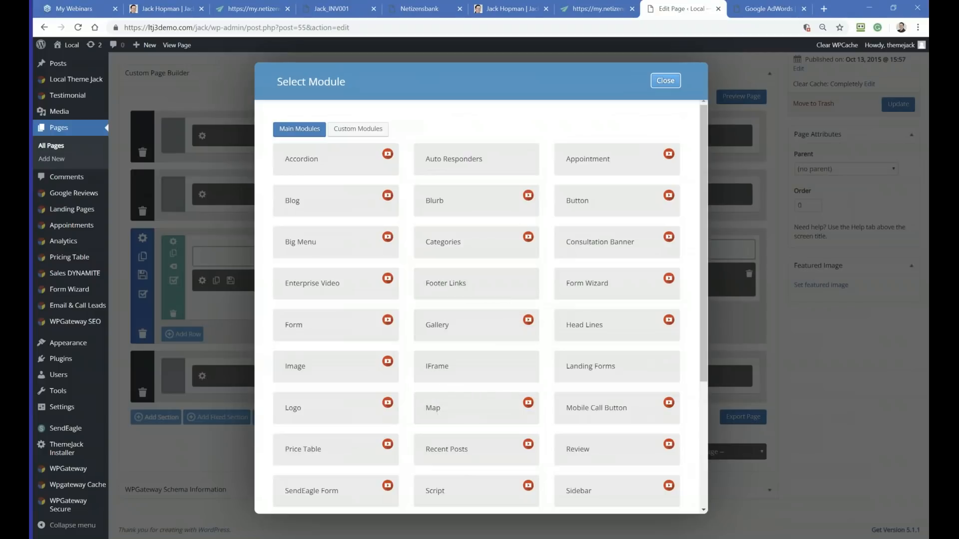
click(595, 206)
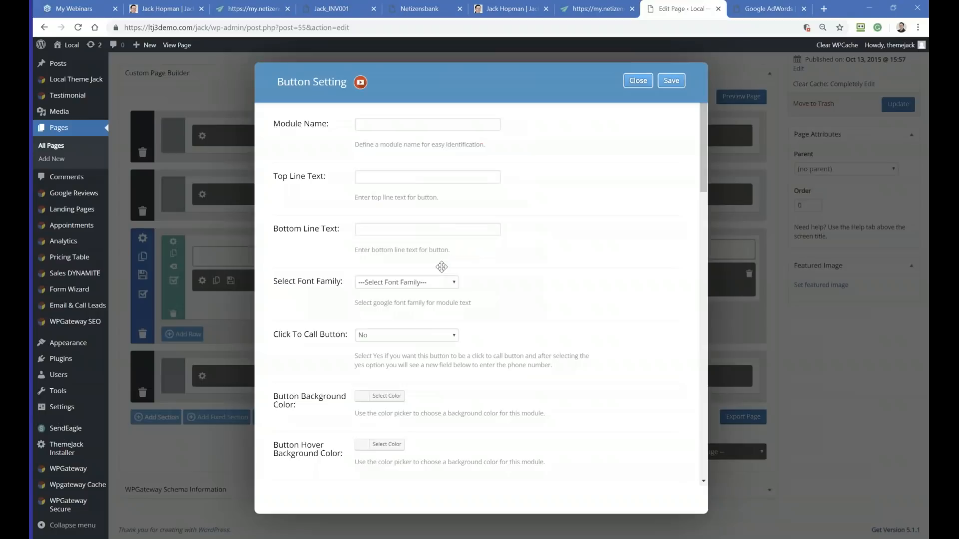
Step: Set the module name and top line text to "Sign Up Now" and start the bottom line text with "Google AdWords"
click(370, 124)
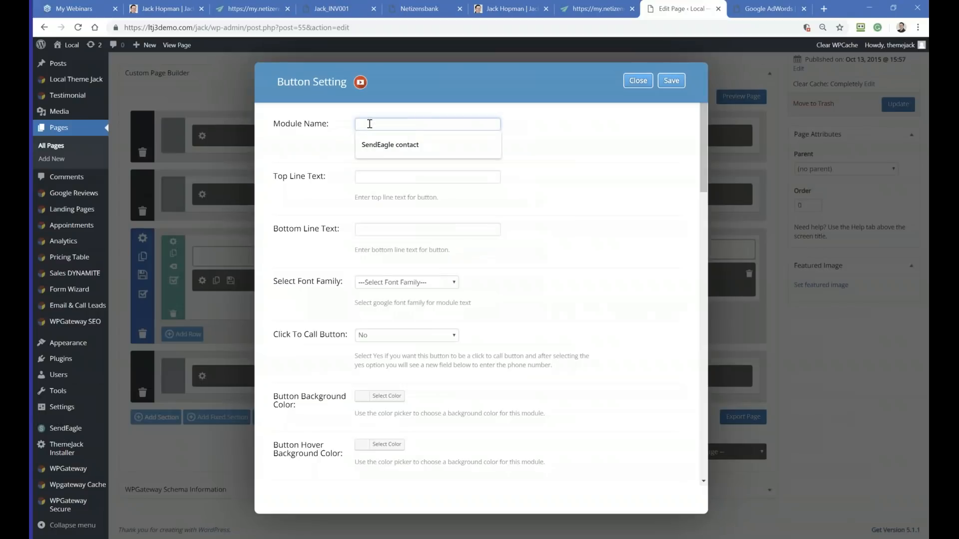
text(Sign Up Now)
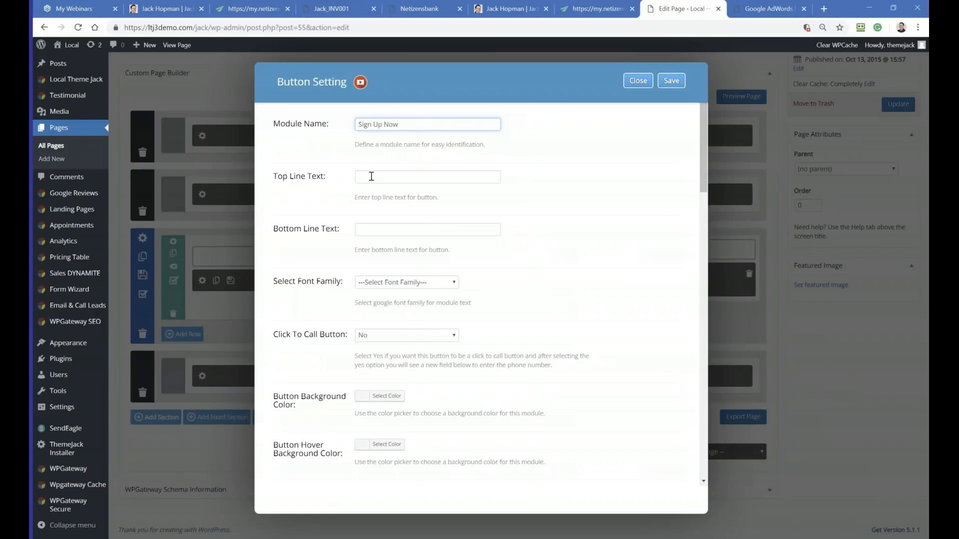
click(371, 176)
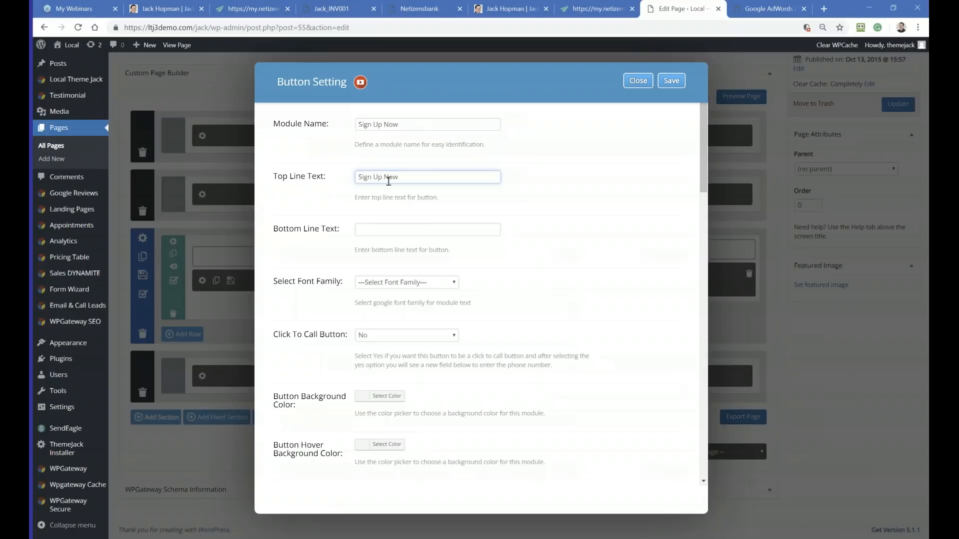
click(368, 233)
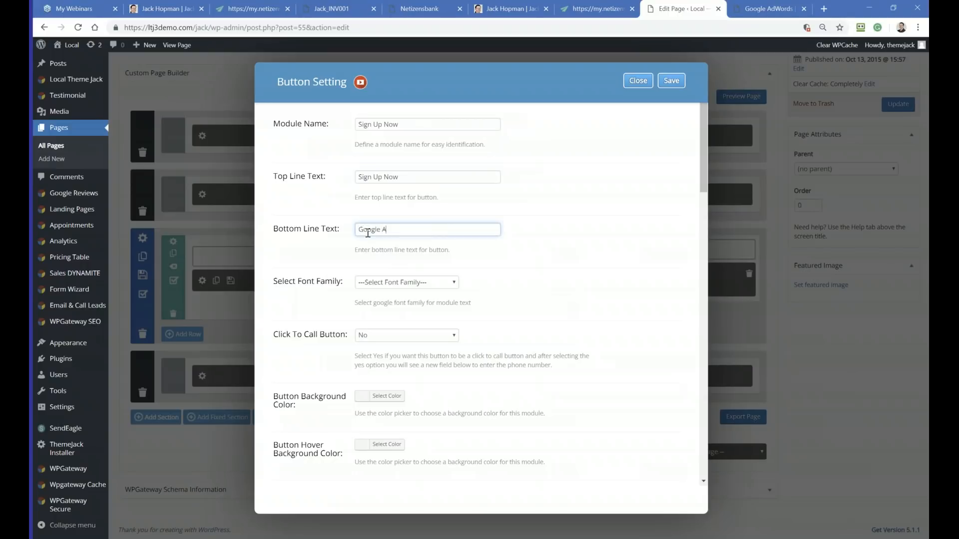
text(Google AdWords MJa)
Step: Set the button's URL to open in the new tab
scroll(368, 243, down, 1)
scroll(334, 309, down, 2)
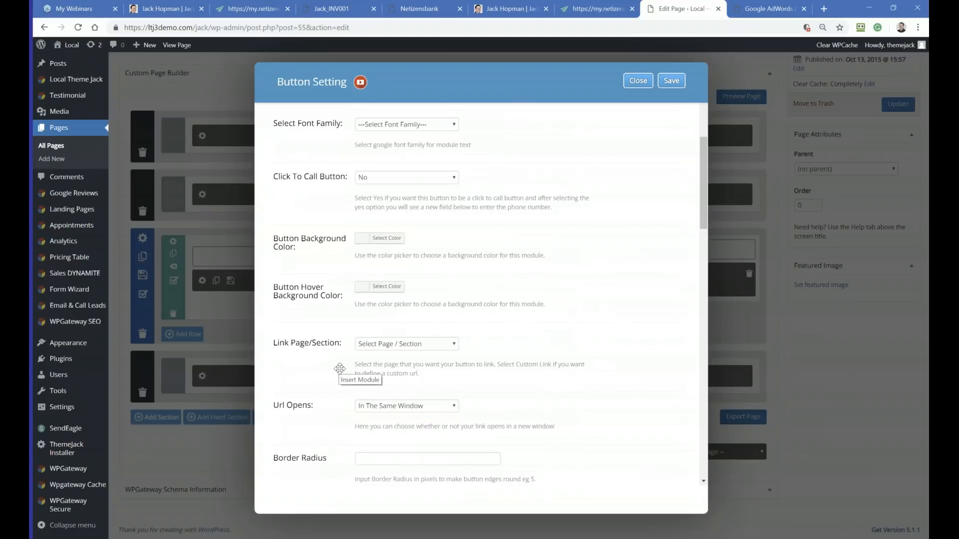
scroll(352, 367, down, 1)
click(378, 355)
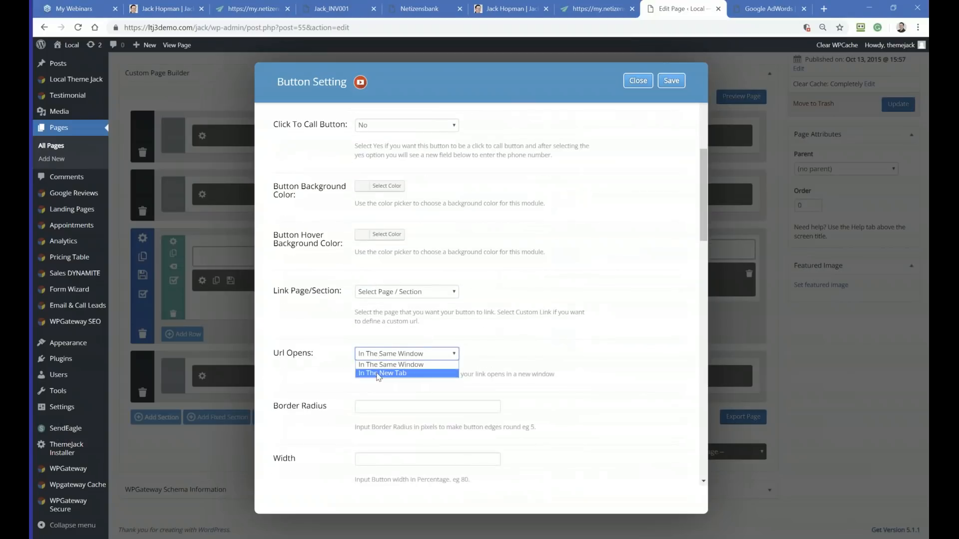
click(378, 375)
Step: Set the button's width to 60 percent and its text font size to 14 pixels
scroll(366, 383, down, 2)
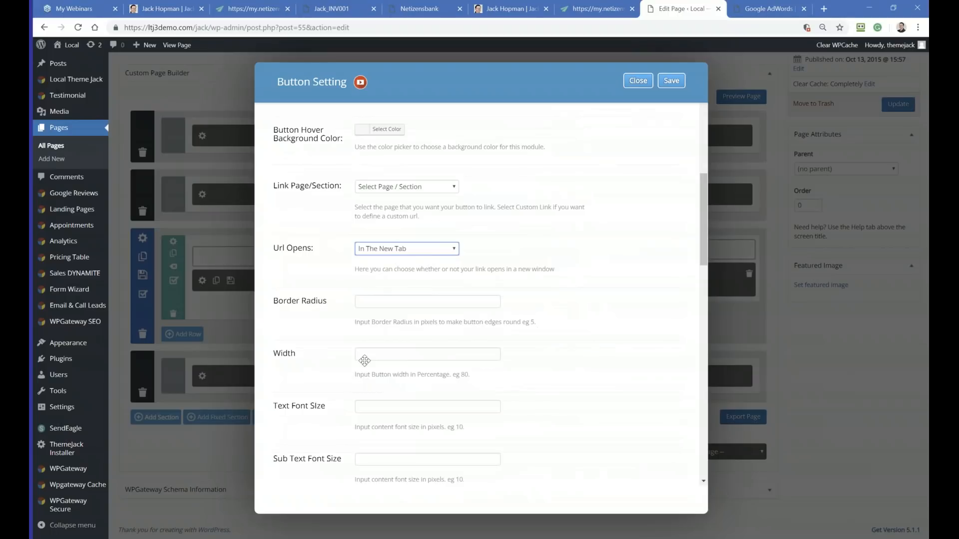
click(371, 356)
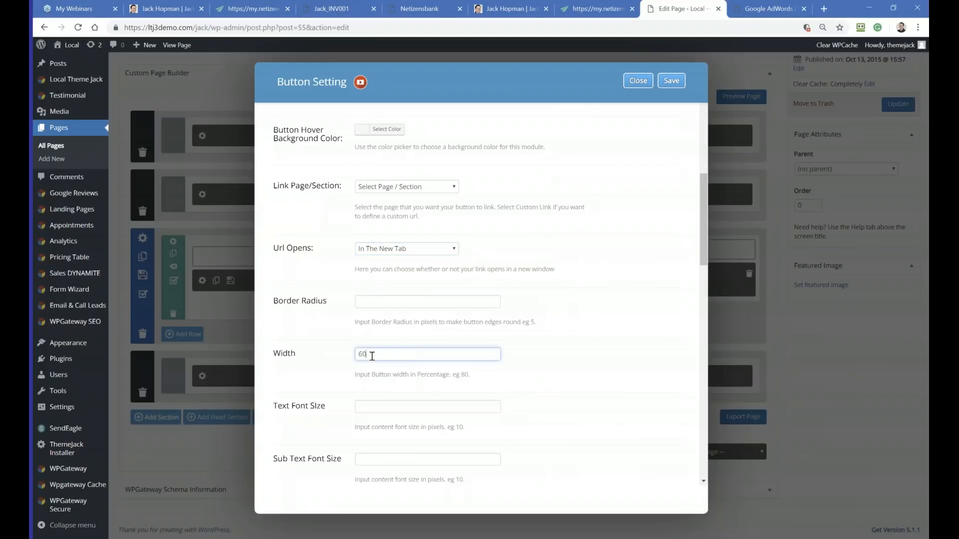
click(374, 406)
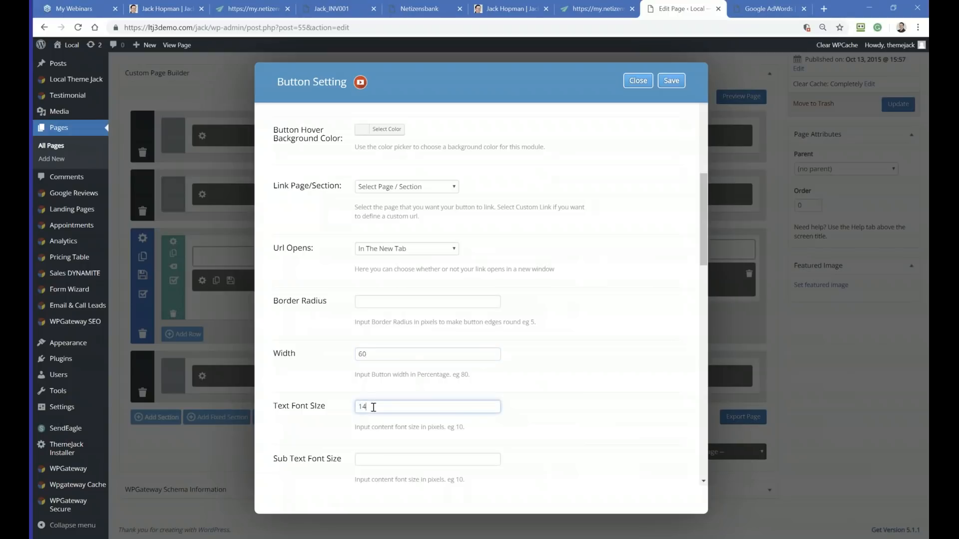
Step: Set the button text color to black and the button text hover color to the preset green
scroll(374, 407, down, 5)
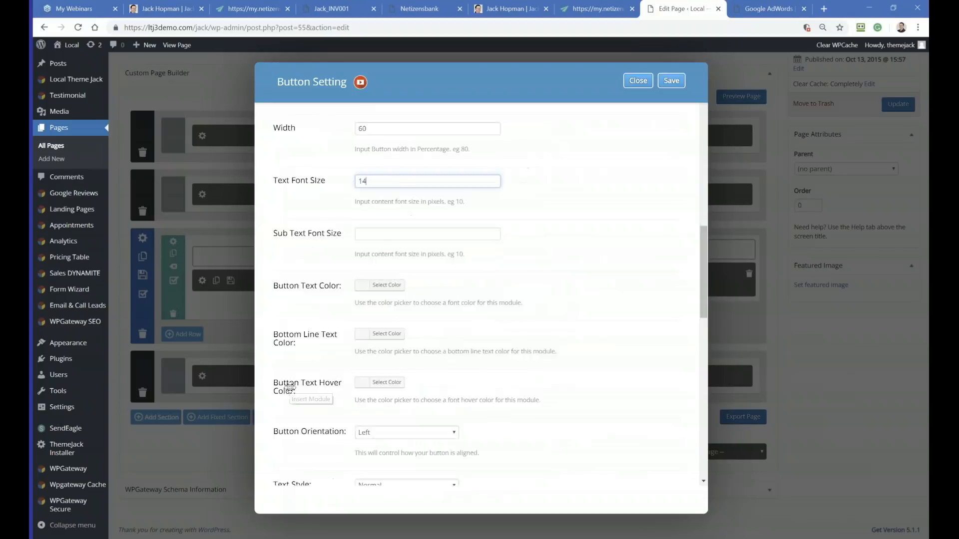
scroll(290, 387, down, 1)
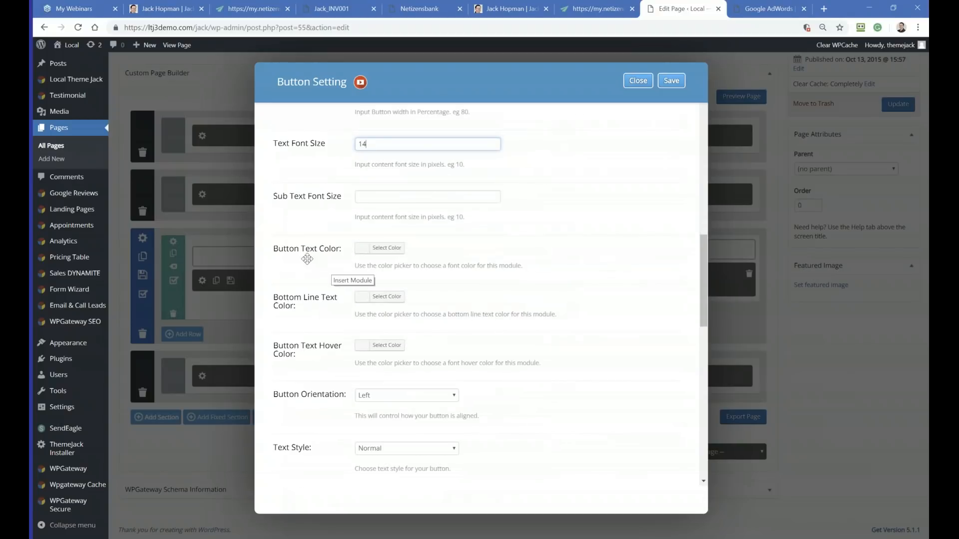
click(360, 250)
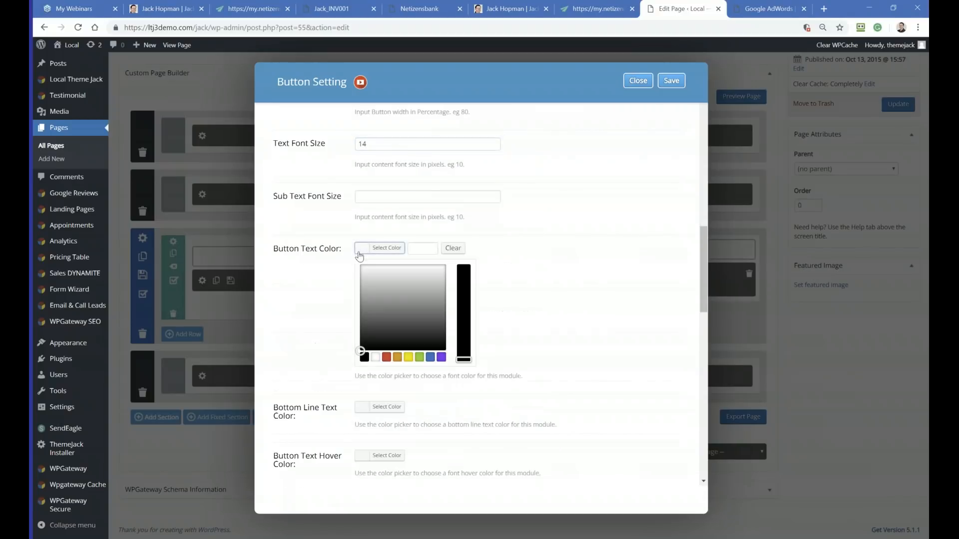
click(366, 354)
click(303, 347)
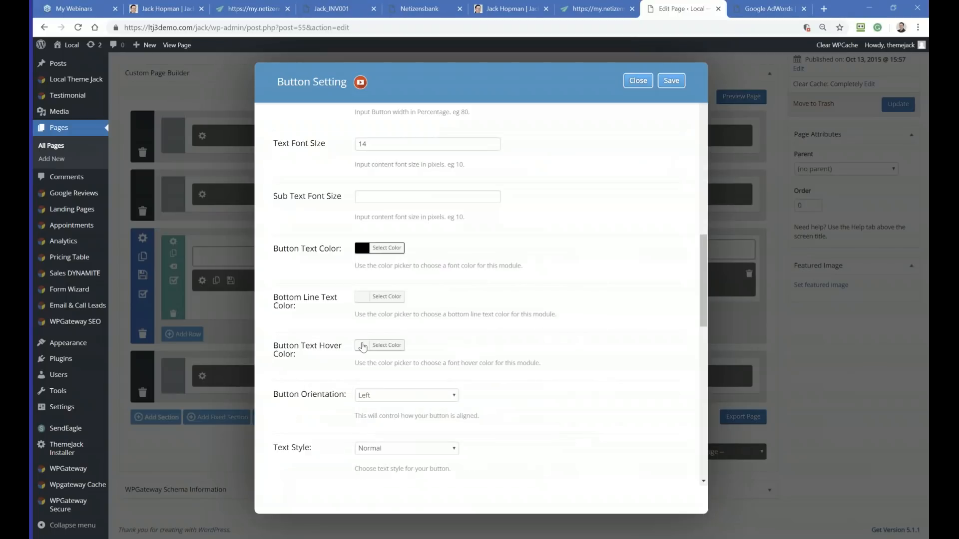
click(363, 346)
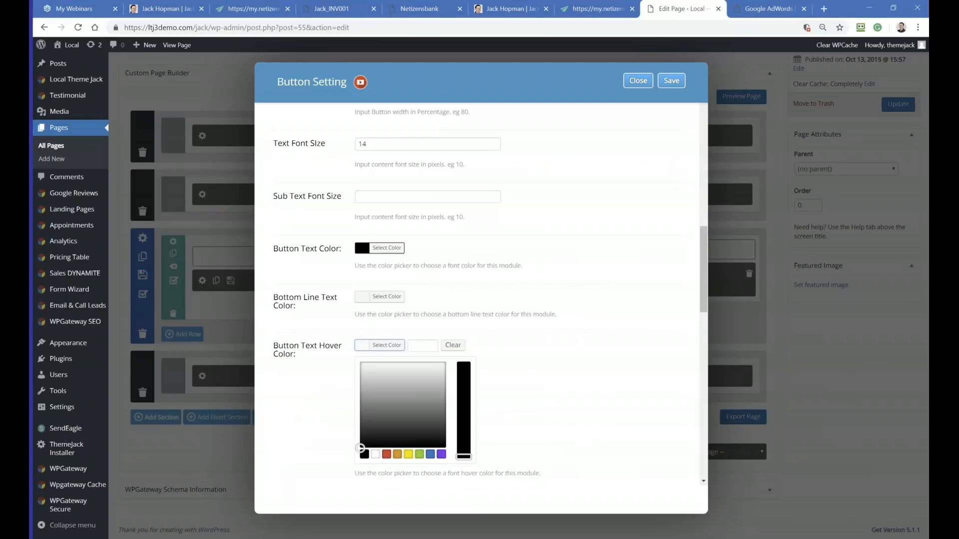
click(420, 454)
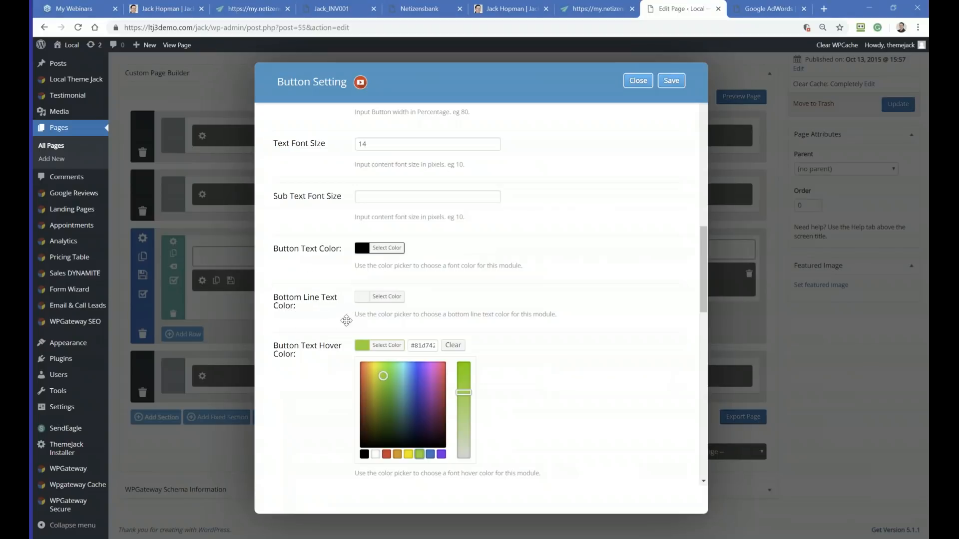
Step: Set the button orientation to Center
scroll(339, 330, down, 2)
scroll(332, 335, down, 2)
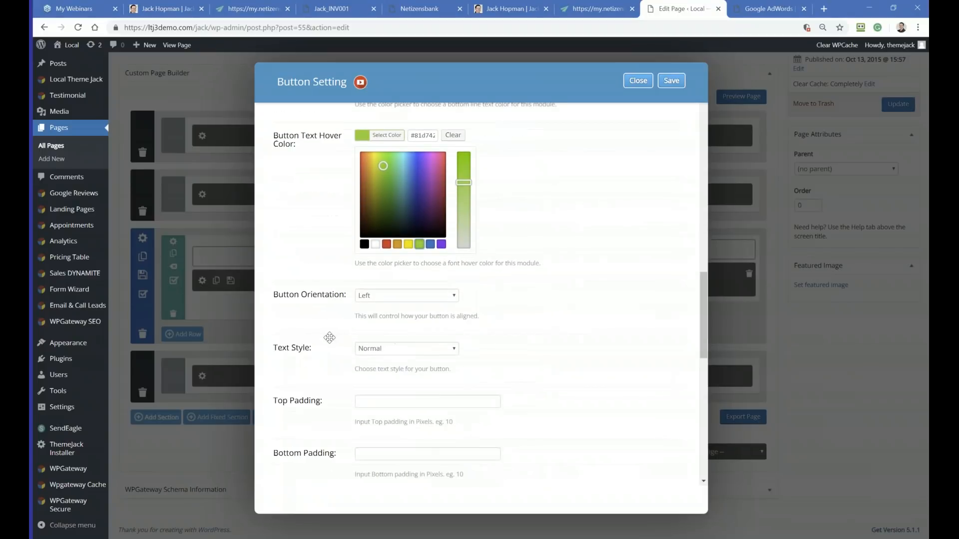
click(370, 307)
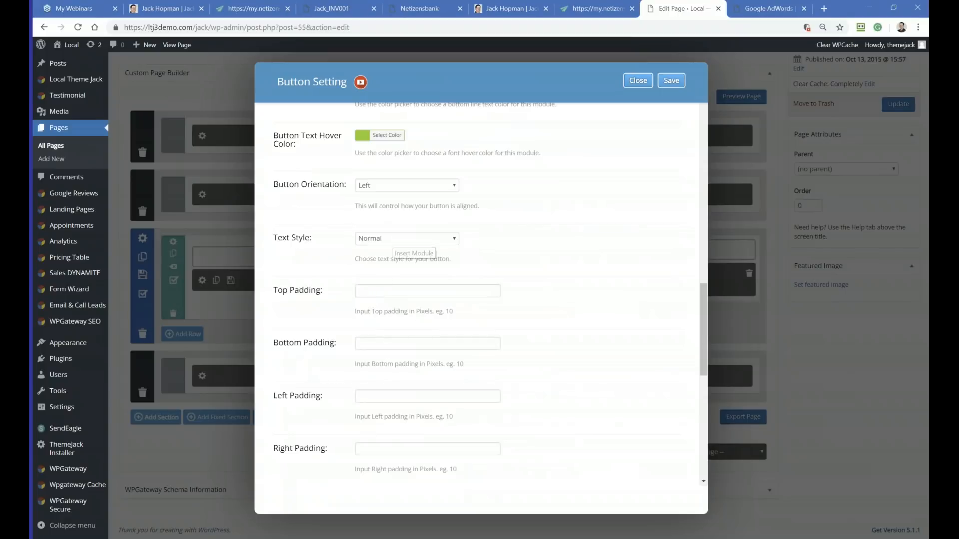
click(382, 188)
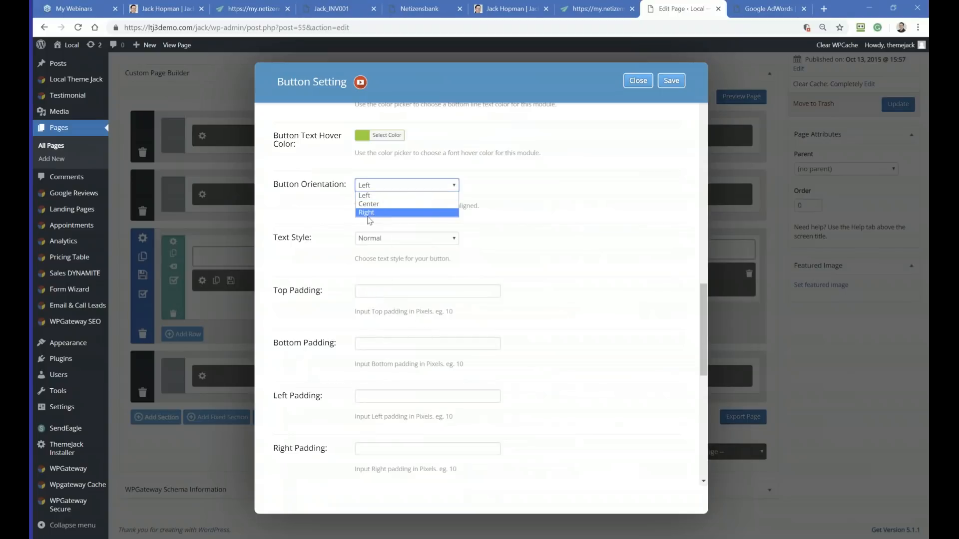
click(374, 204)
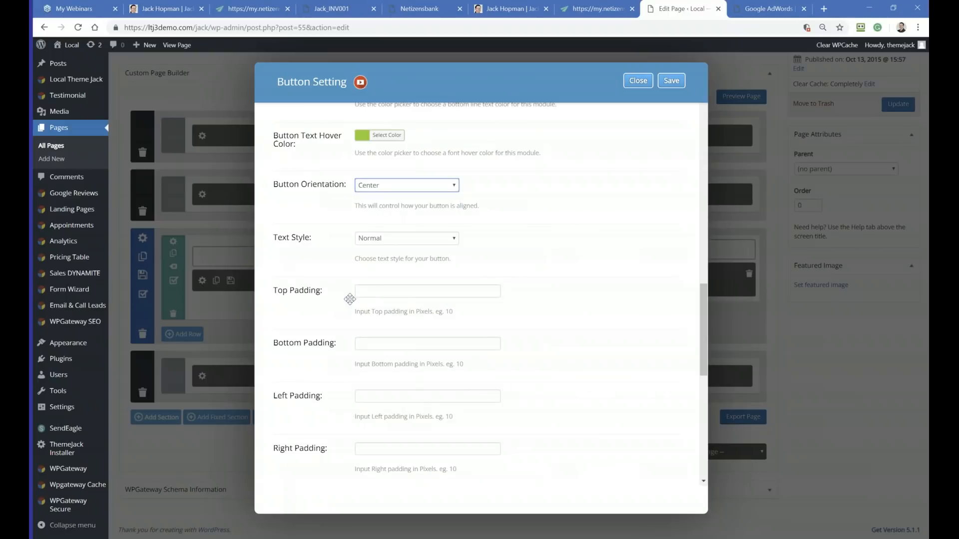
Step: Set the button's top and bottom padding to 40 pixels each
click(366, 289)
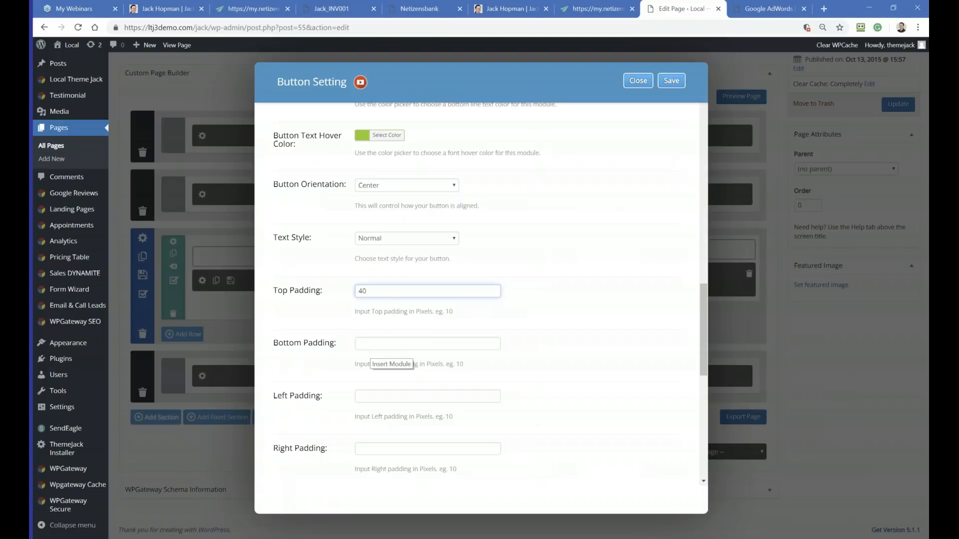
click(371, 349)
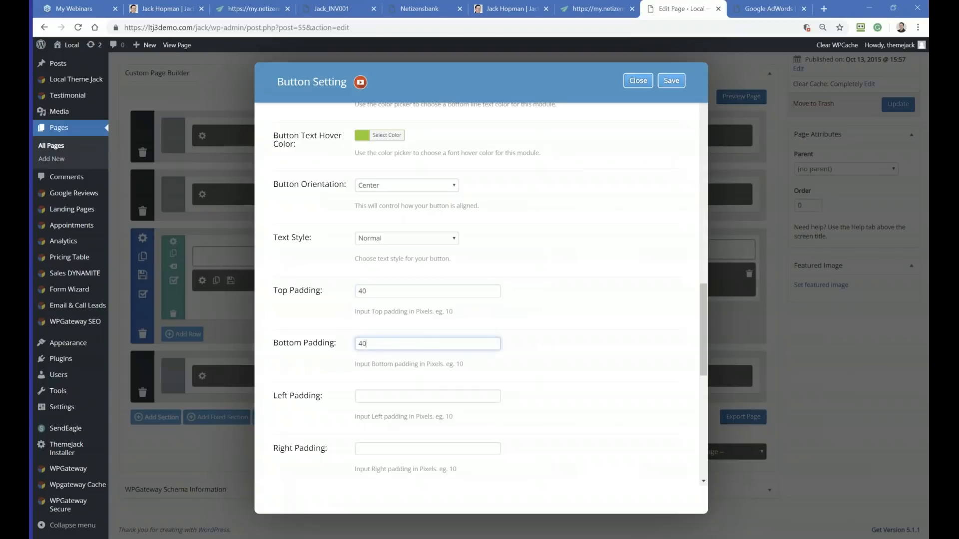
text(40)
Step: Review the button's remaining margin, text orientation, device and tracking options, then return to its Link Page/Section setting
scroll(375, 348, down, 5)
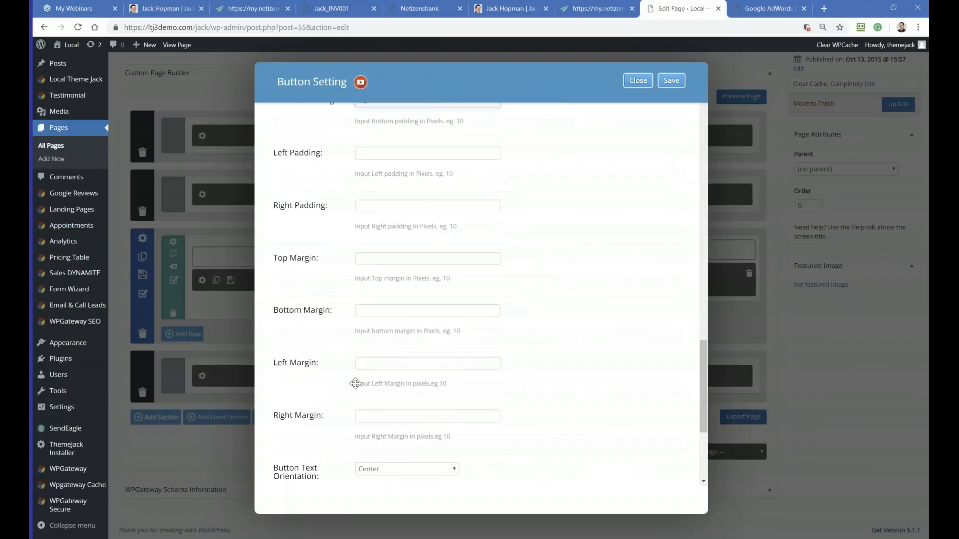
scroll(354, 389, down, 2)
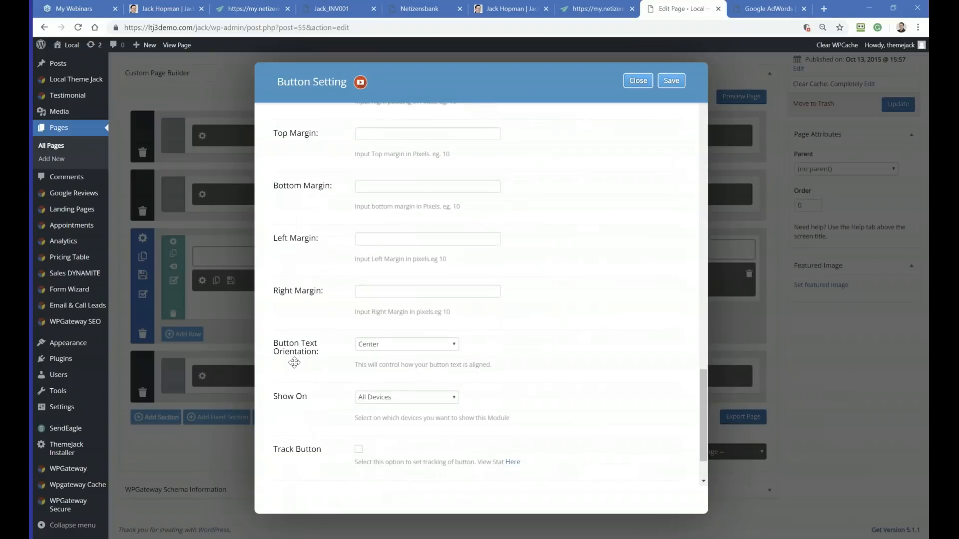
scroll(321, 398, down, 1)
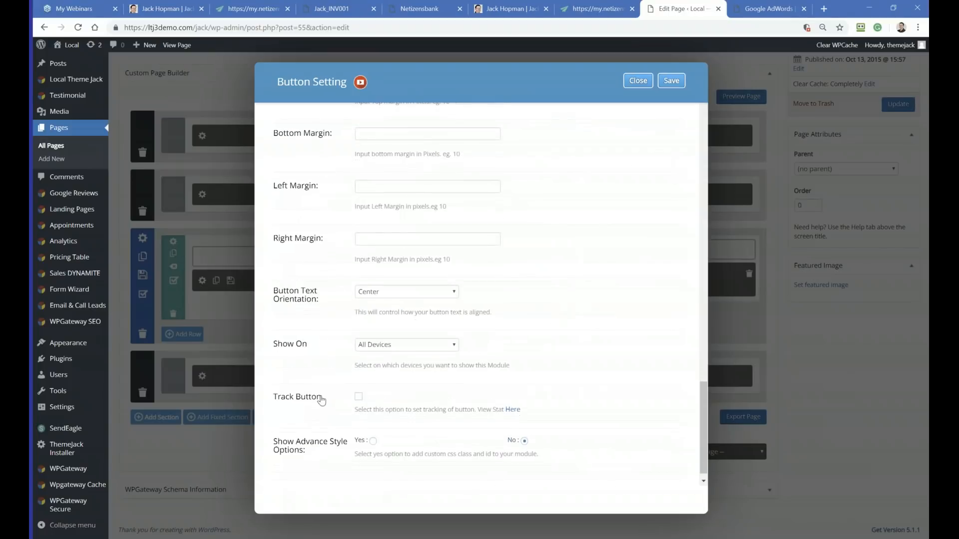
scroll(319, 406, down, 1)
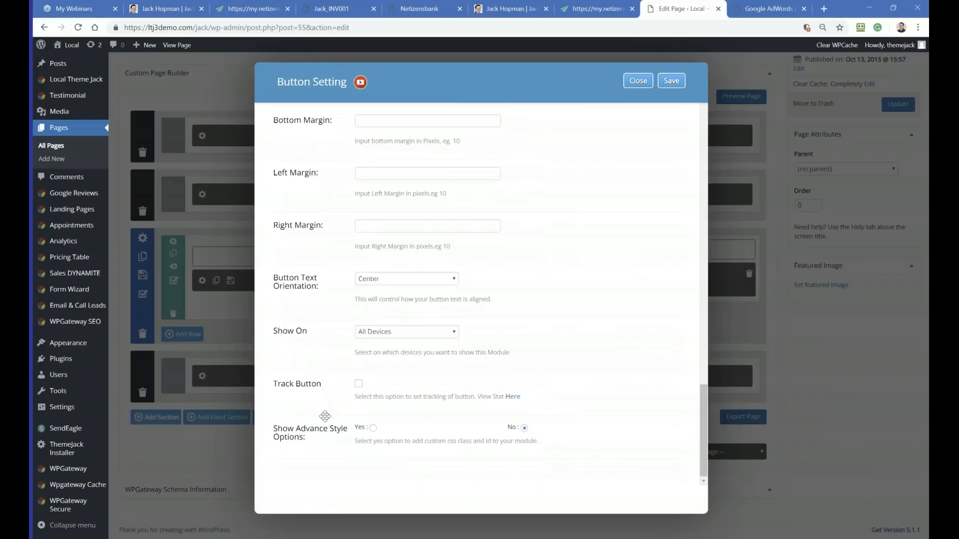
scroll(325, 416, up, 8)
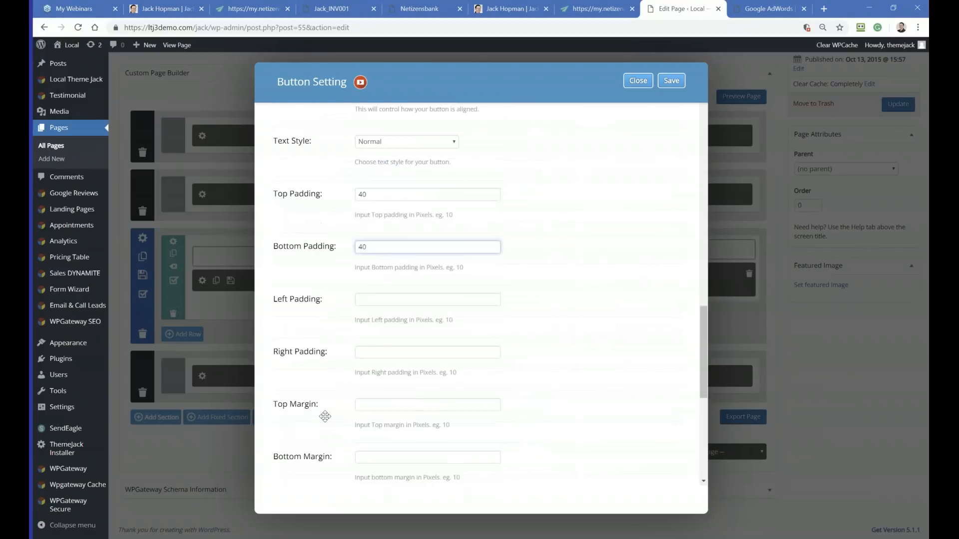
scroll(325, 416, up, 6)
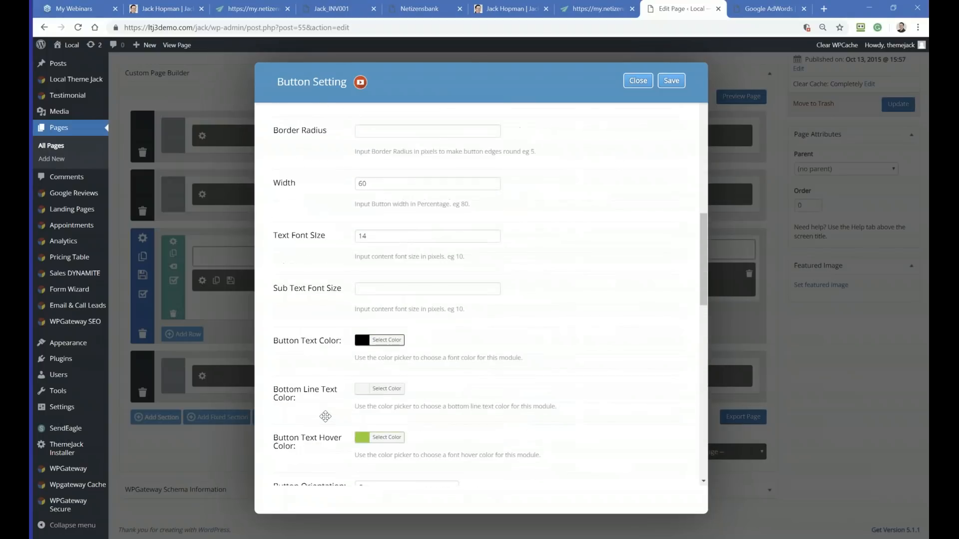
scroll(326, 416, up, 2)
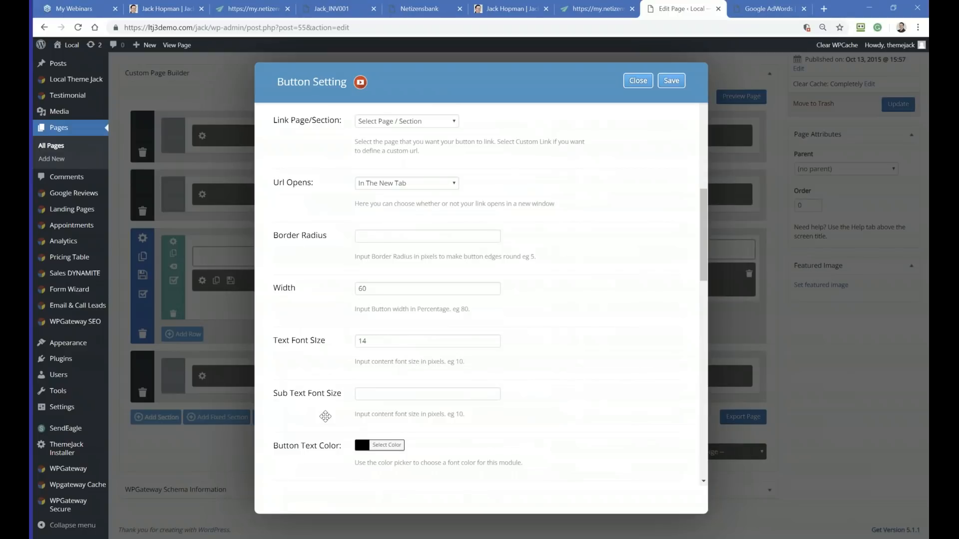
scroll(325, 416, up, 2)
scroll(325, 416, up, 1)
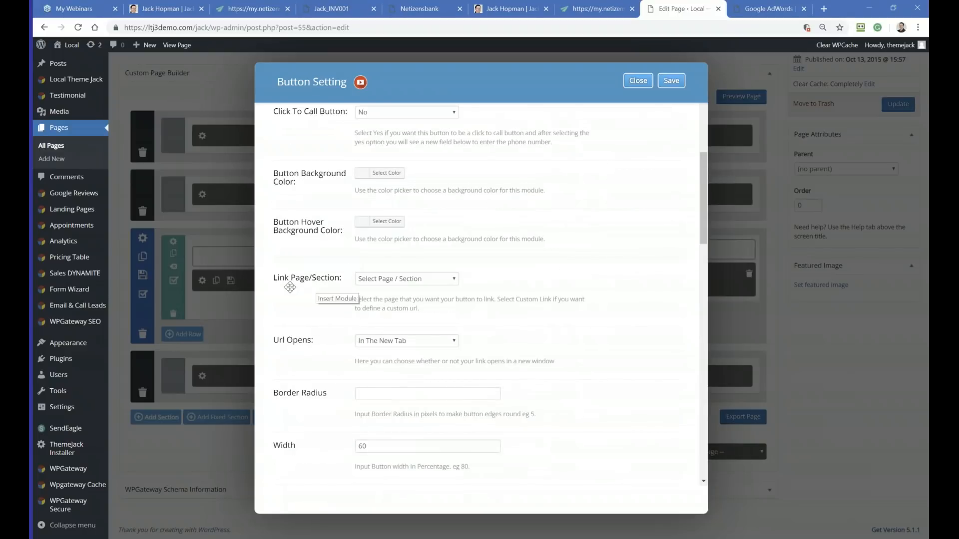
Step: Set the button's Link Page/Section to Link to other site and start editing its Button URL
click(384, 285)
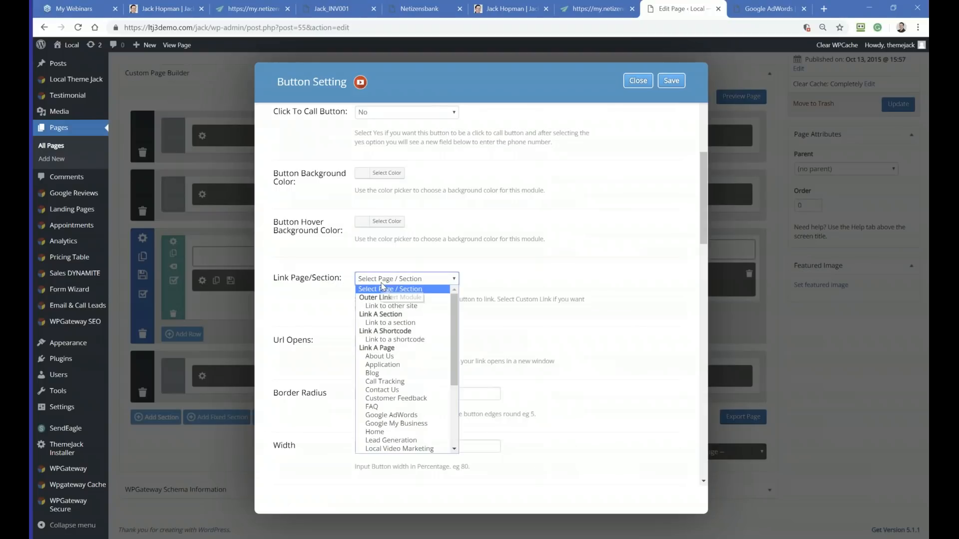
click(375, 307)
click(369, 342)
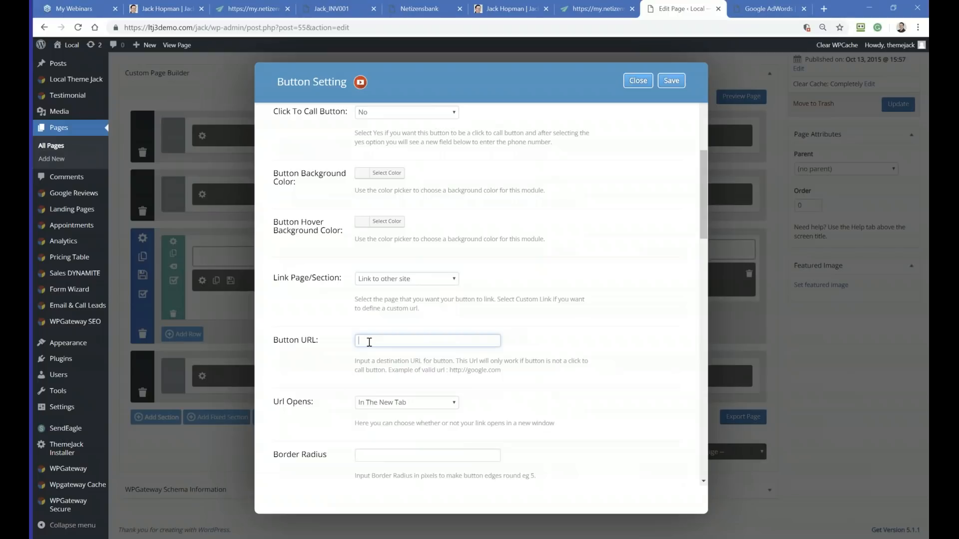
Step: Copy the AdWords Management product URL from the Netizens Bank products list
click(573, 7)
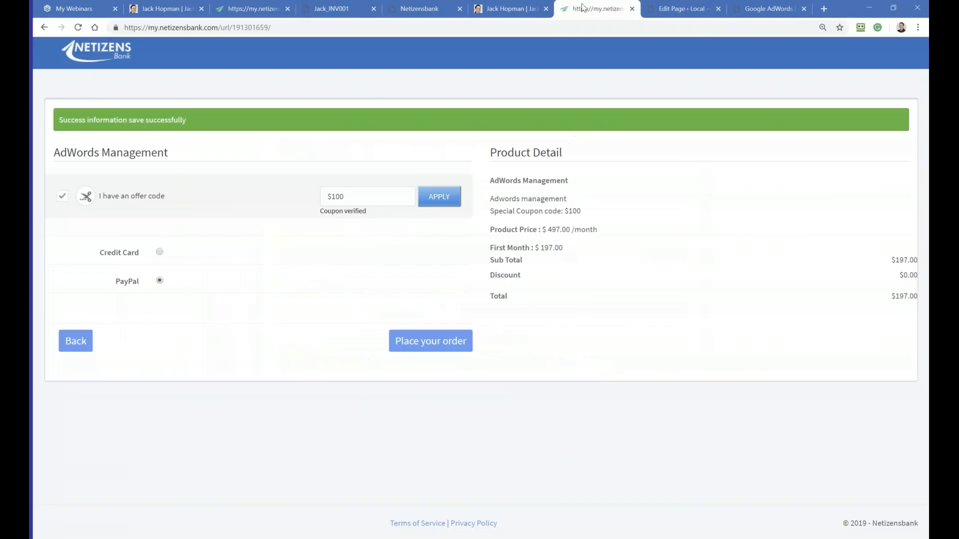
click(414, 10)
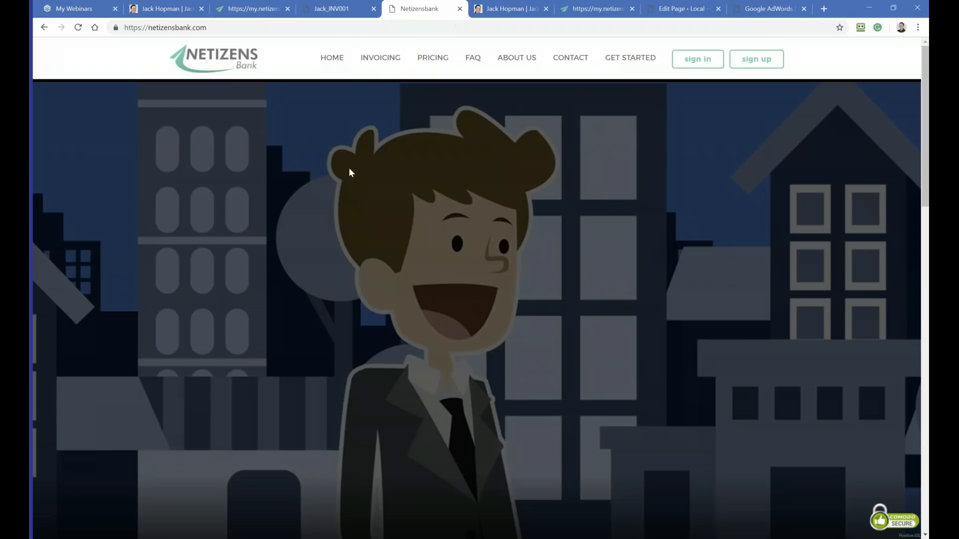
click(234, 5)
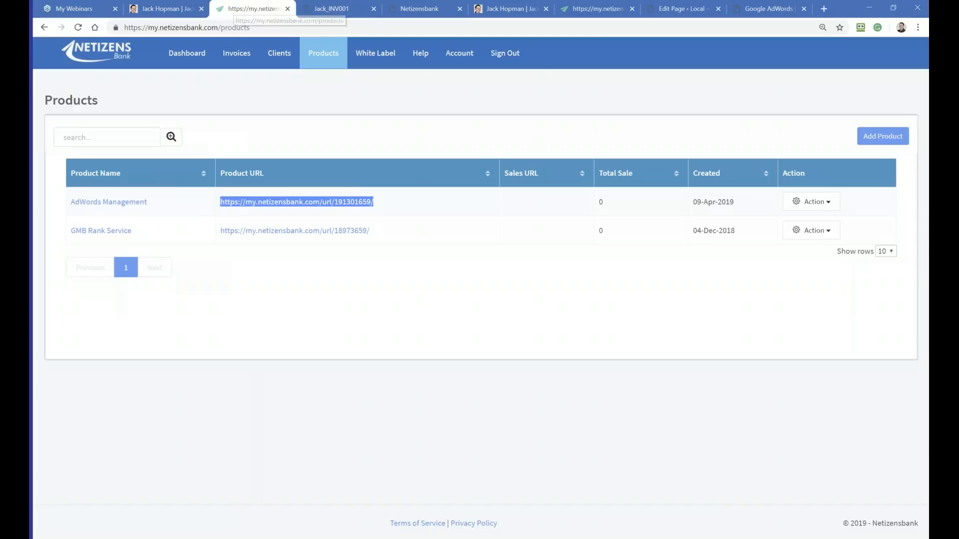
drag(390, 205, 251, 193)
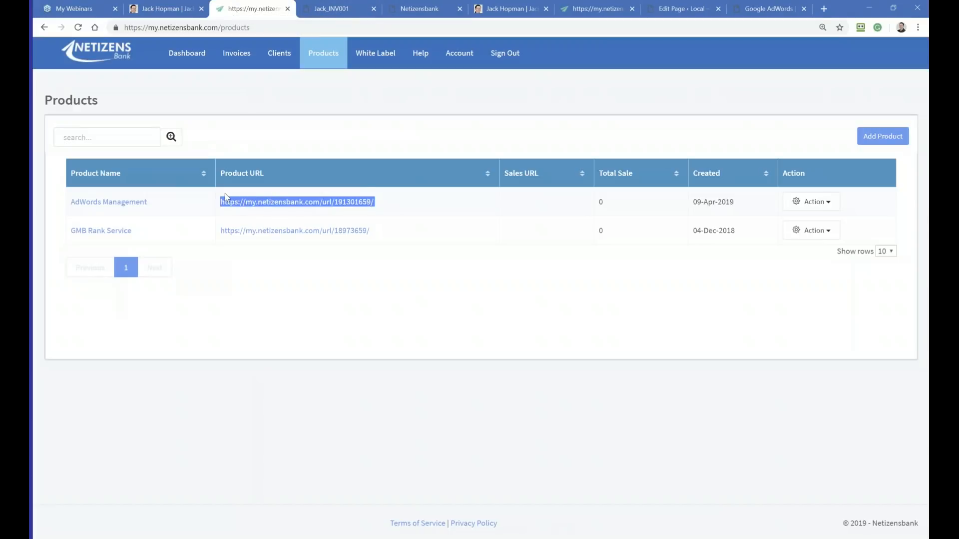
click(757, 7)
click(687, 9)
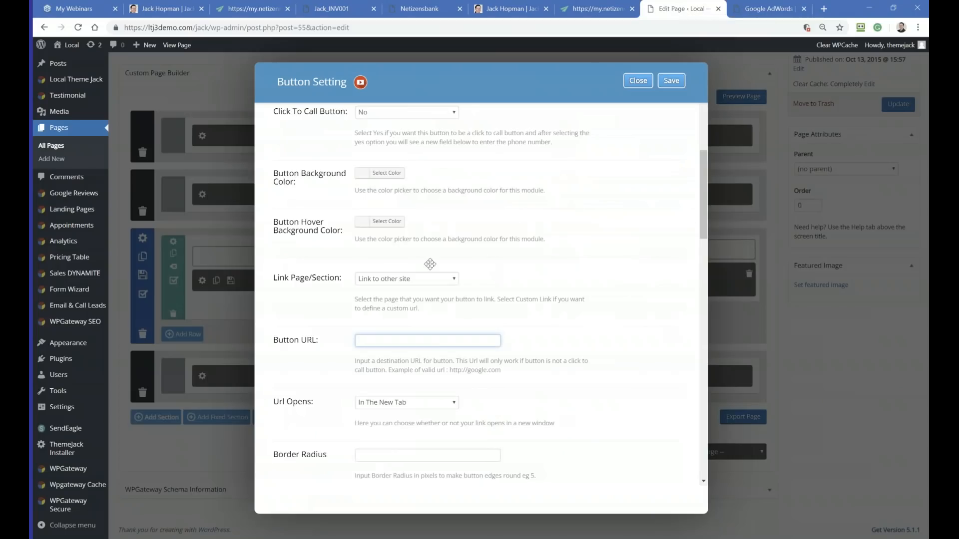
click(370, 341)
text(https://my.netizensbank.com/url/191301659/)
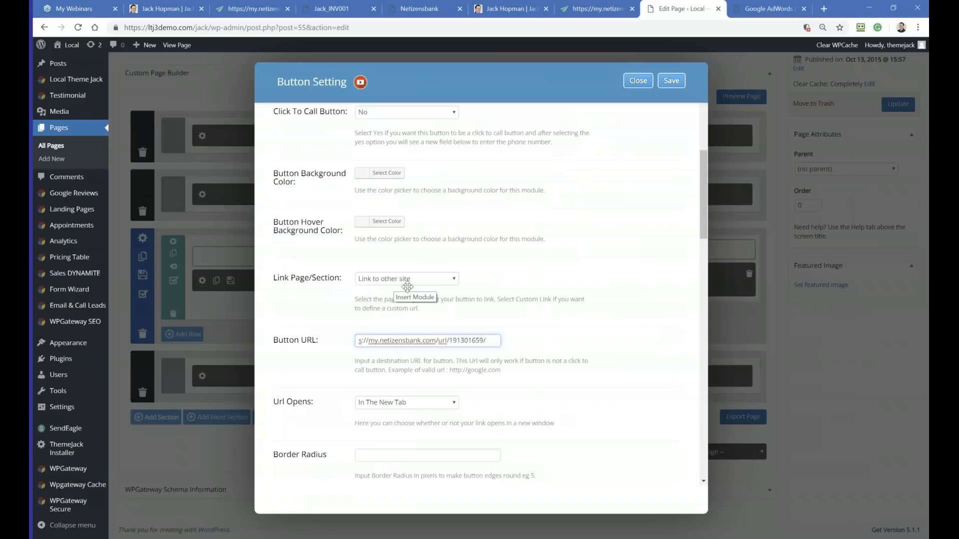
click(670, 83)
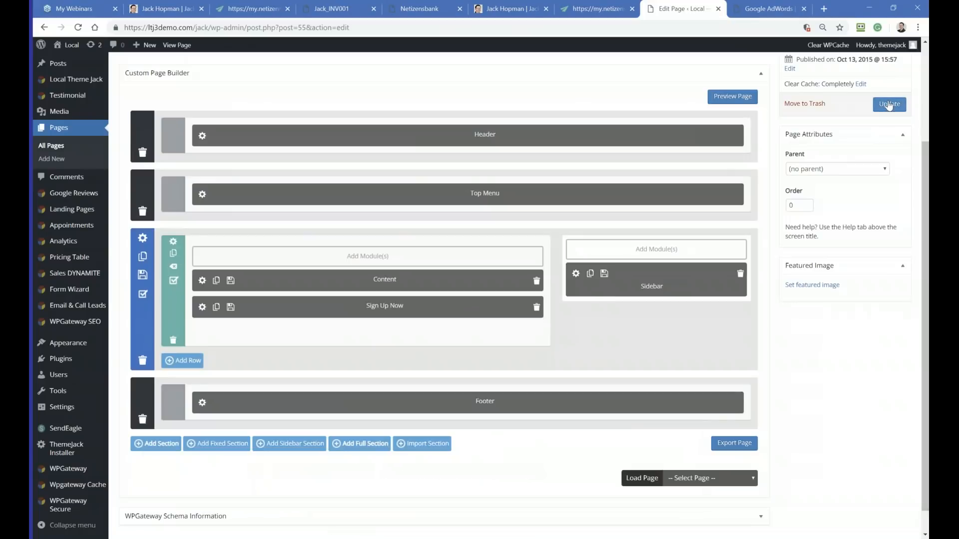
click(889, 104)
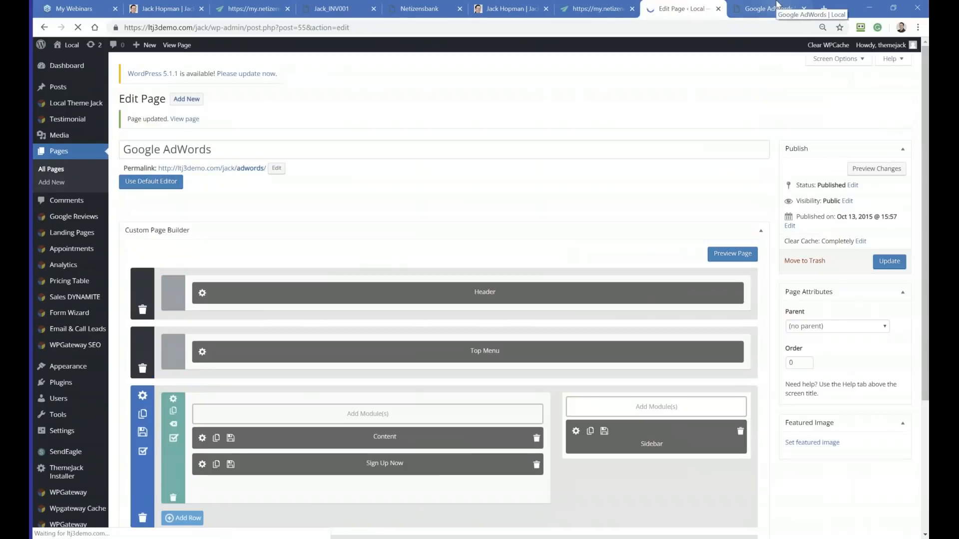
Step: Reload the live Google AdWords page, test the Sign Up Now button's link to the order form, and return to the page
click(770, 9)
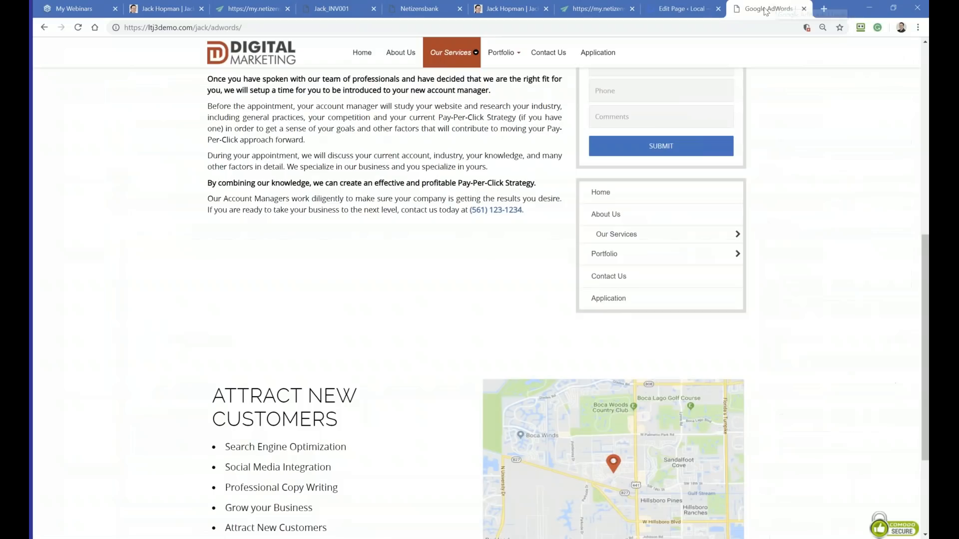
click(78, 29)
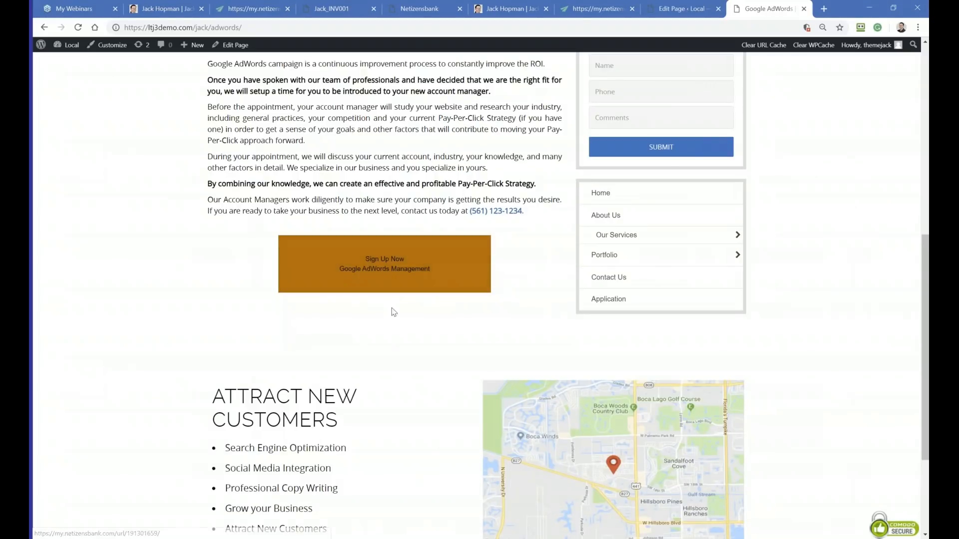
click(395, 254)
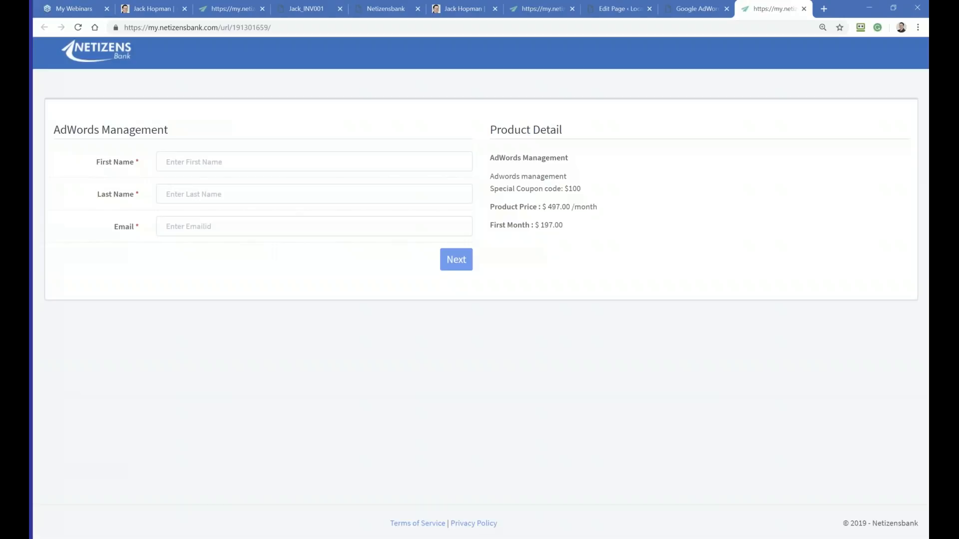
click(688, 6)
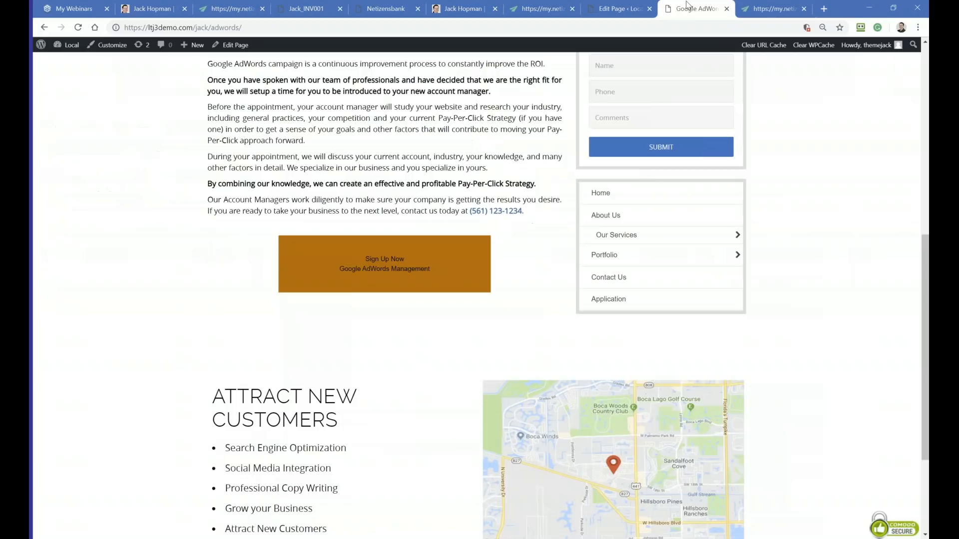
Step: Reopen the Sign Up Now button's settings in the page editor and compare its text colors with the live page
click(613, 9)
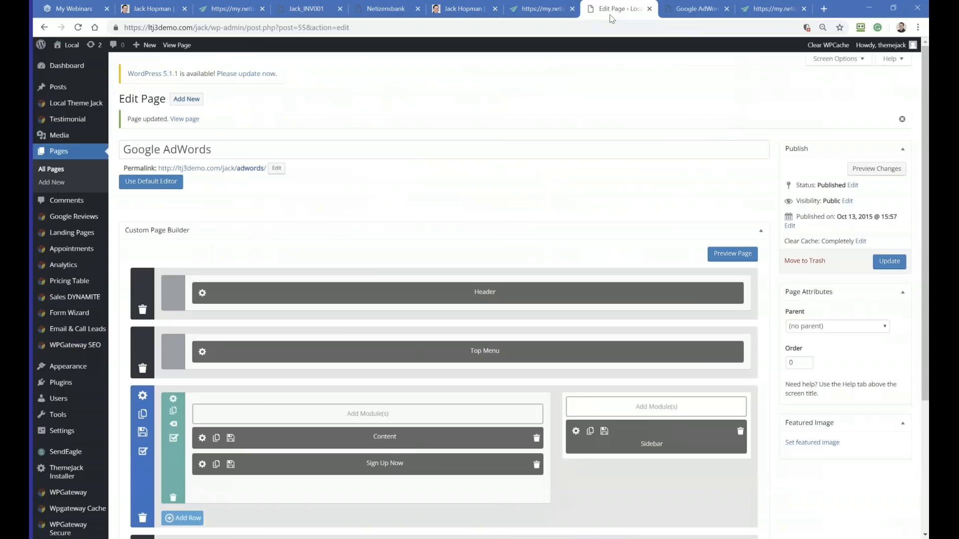
scroll(475, 327, down, 2)
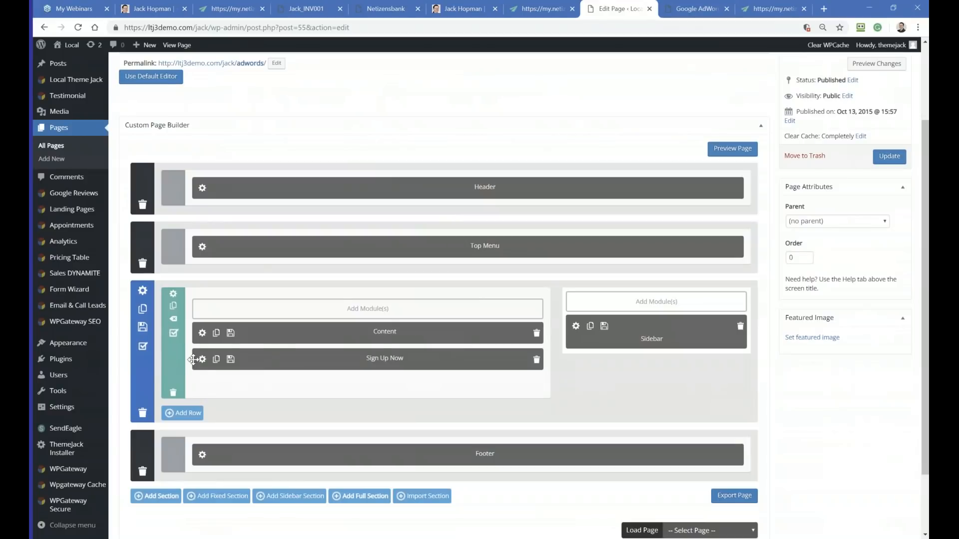
click(202, 359)
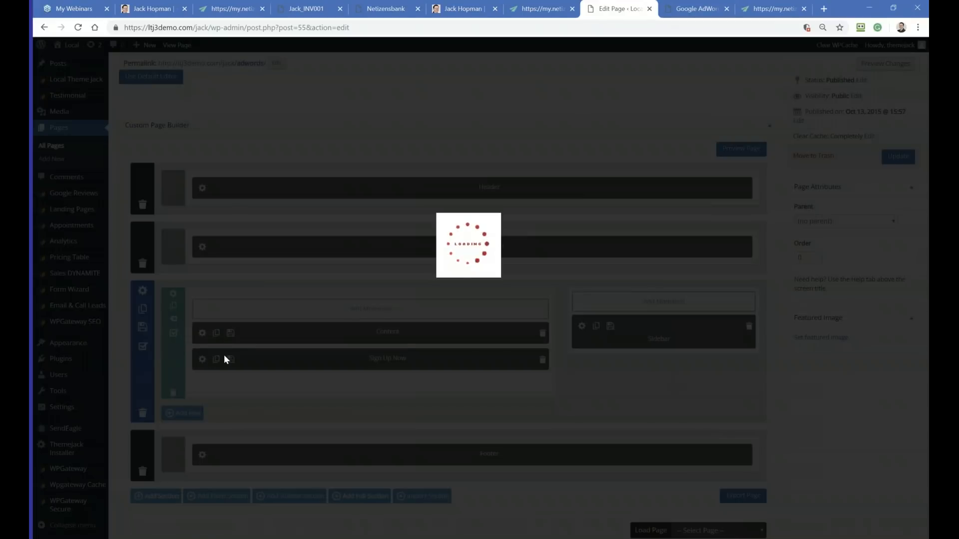
scroll(521, 315, down, 1)
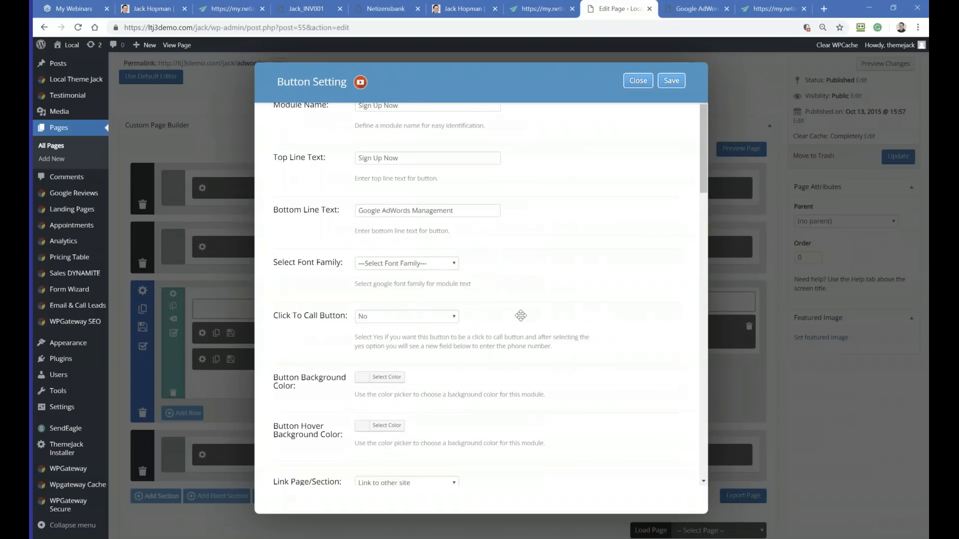
scroll(521, 315, down, 6)
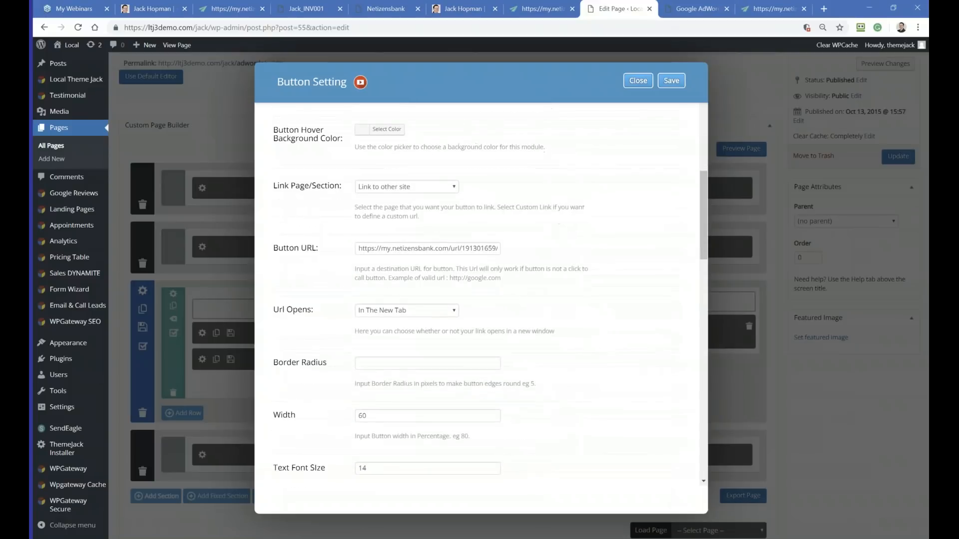
scroll(471, 304, down, 6)
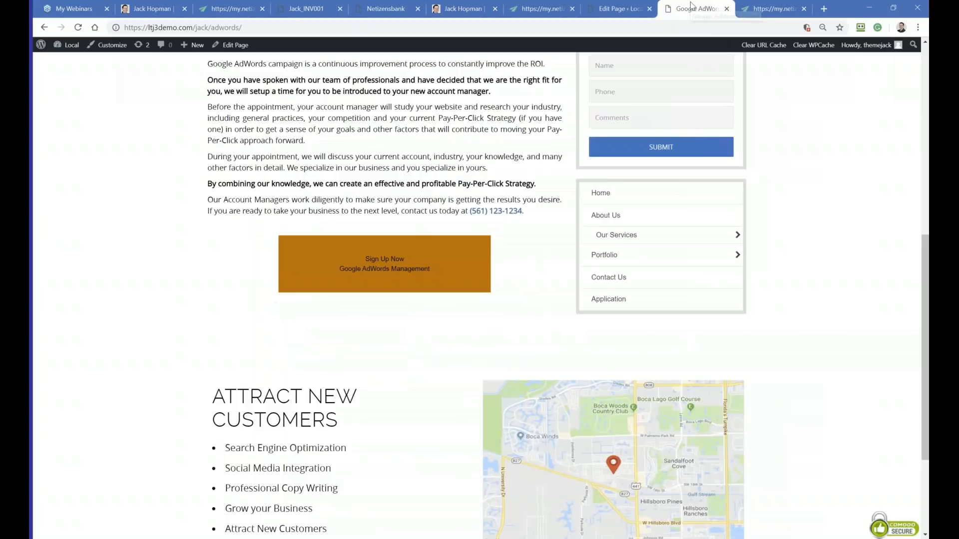
click(697, 8)
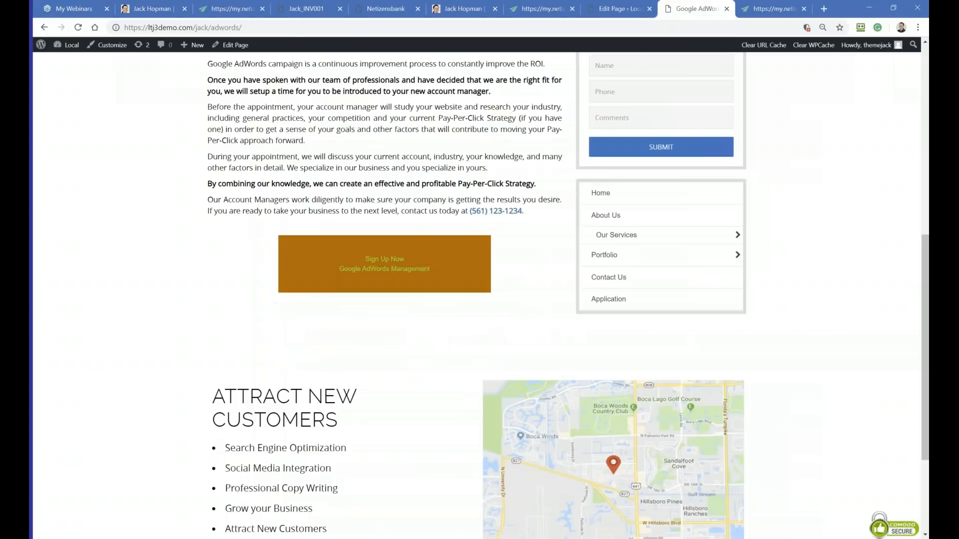
click(619, 9)
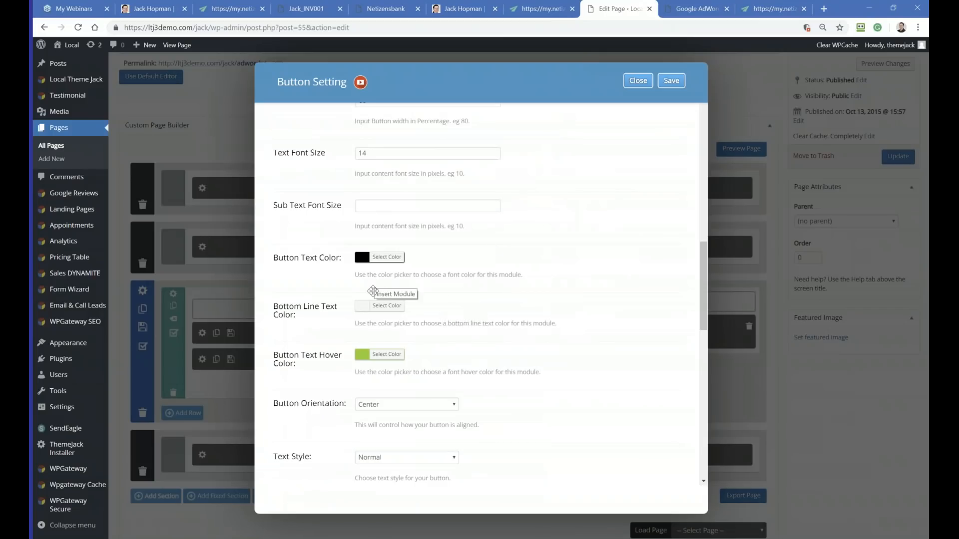
Step: Look through the button's sizing, text color, padding, margin and link settings to find the Button Background Color option
scroll(377, 297, down, 4)
scroll(341, 330, up, 6)
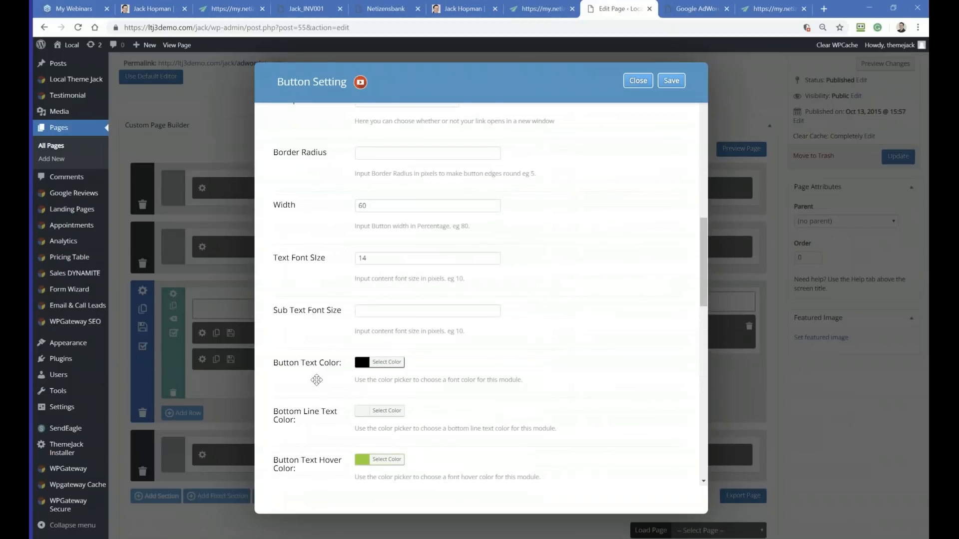
scroll(307, 428, down, 3)
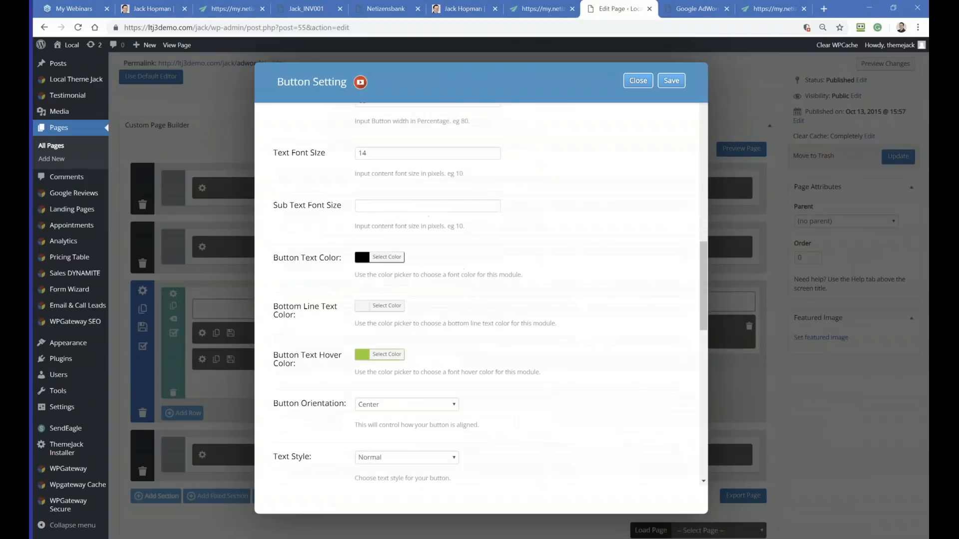
scroll(304, 397, down, 4)
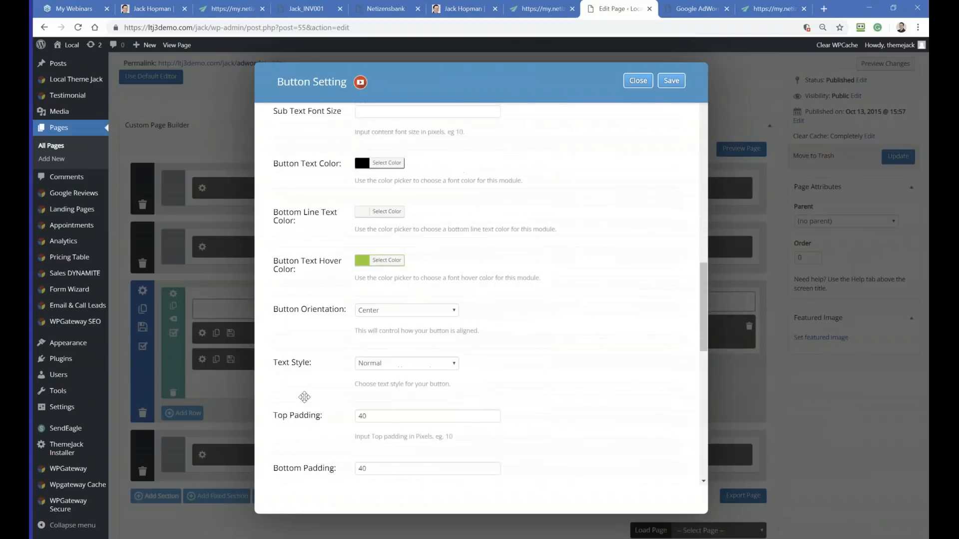
scroll(305, 398, down, 4)
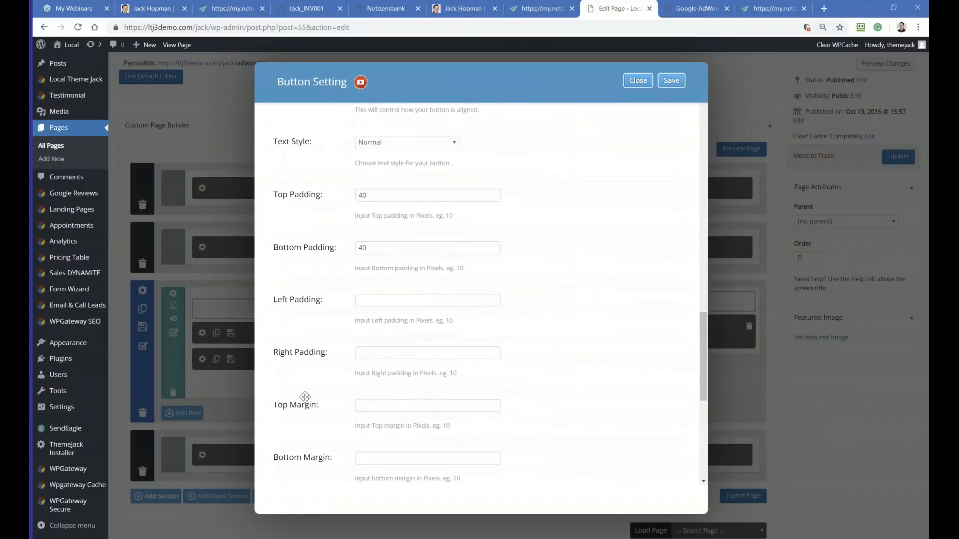
scroll(305, 397, down, 3)
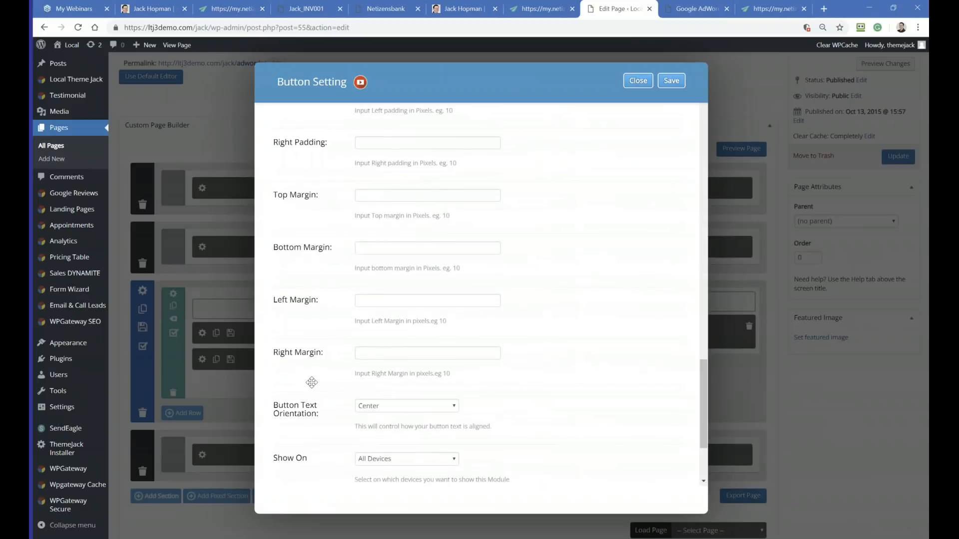
scroll(306, 380, up, 7)
scroll(313, 379, up, 4)
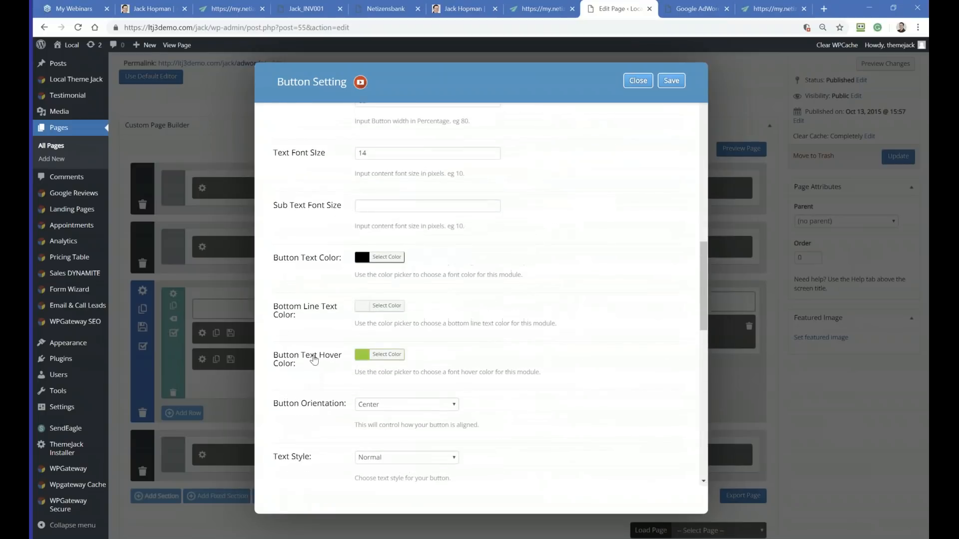
scroll(314, 362, up, 1)
scroll(314, 360, up, 5)
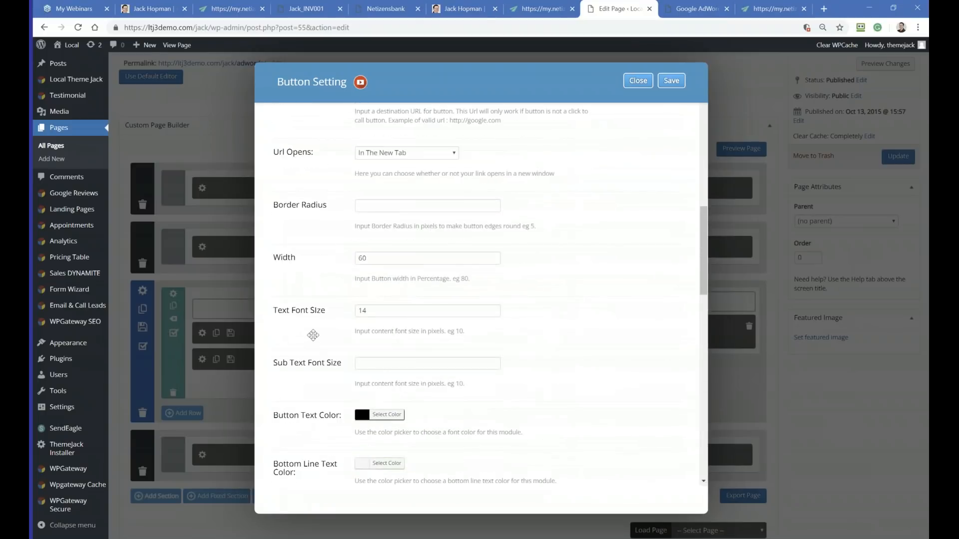
scroll(314, 318, up, 3)
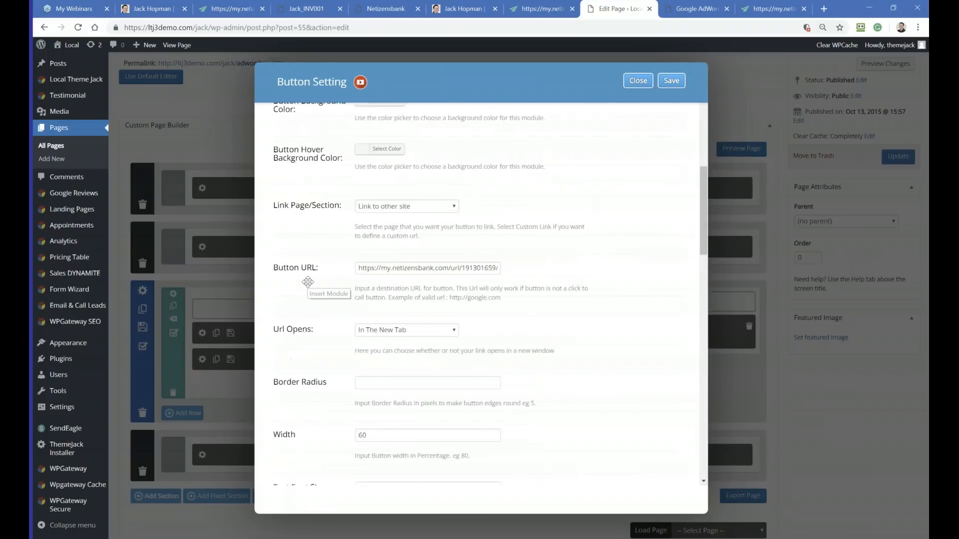
scroll(306, 244, up, 1)
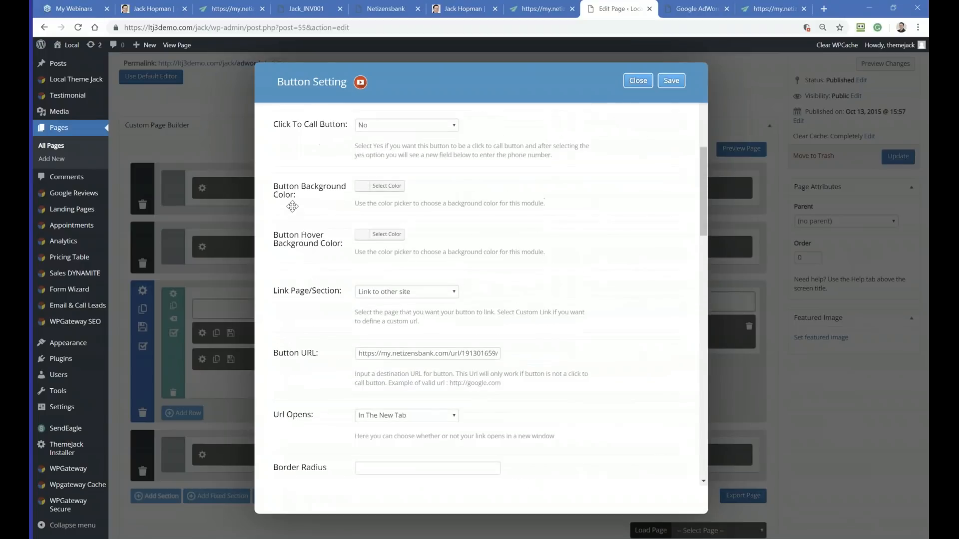
Step: Set the button background color to a bright orange-red, then save the button and update the page
click(362, 186)
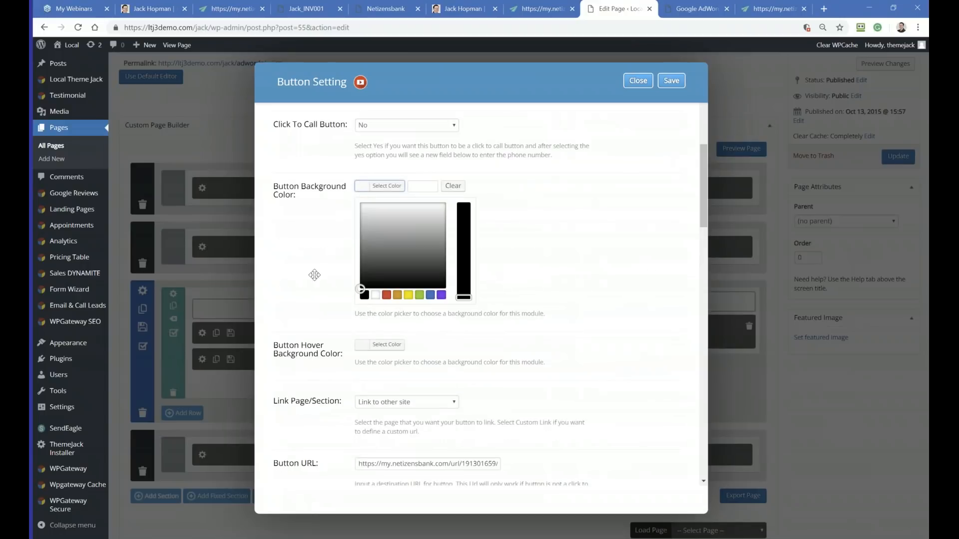
click(396, 297)
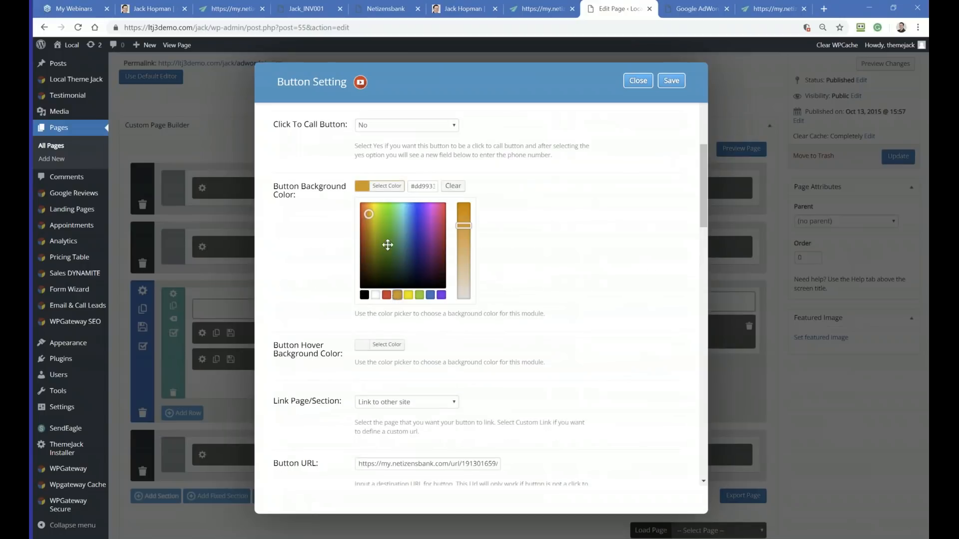
drag(372, 216, 365, 204)
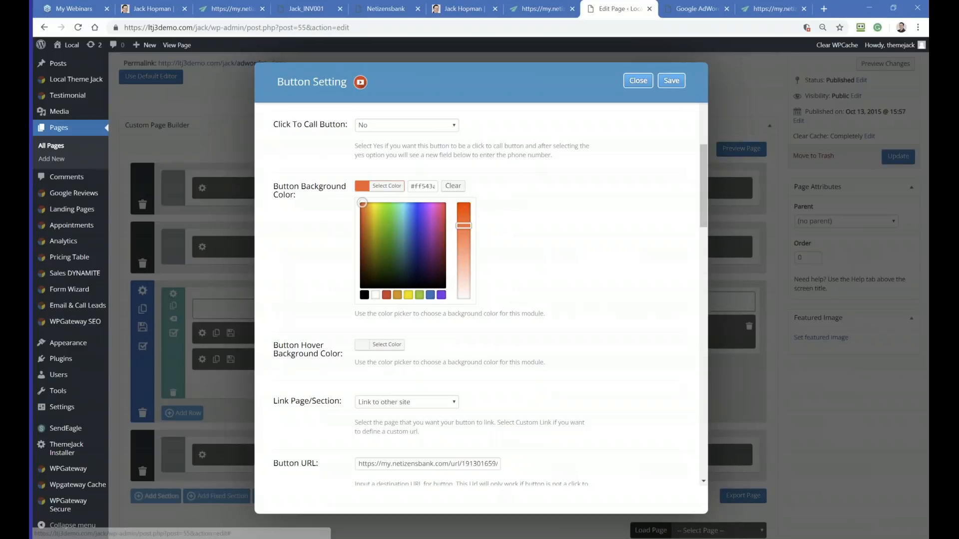
click(672, 81)
click(890, 157)
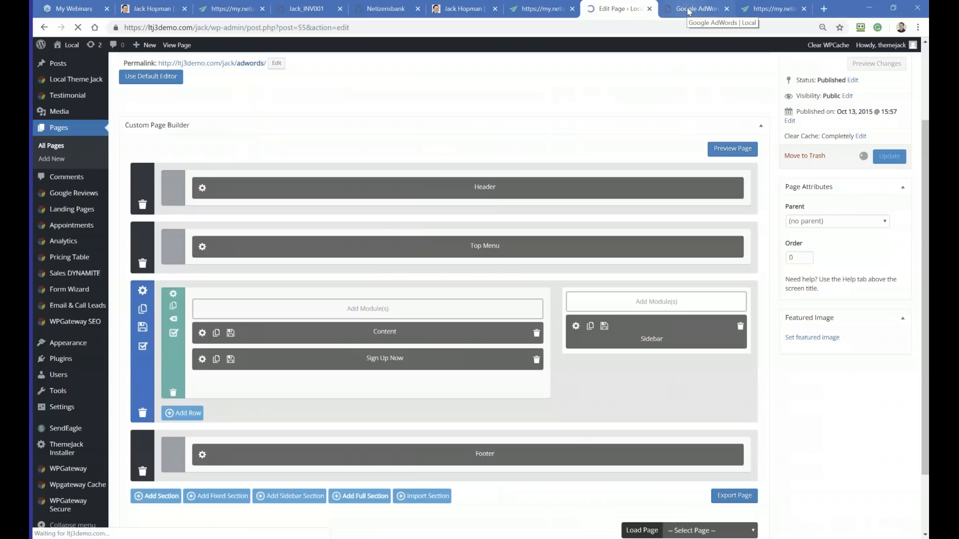
Step: Reload the live Google AdWords page to check the button color, then return to the AdWords Management order page
click(688, 10)
click(77, 27)
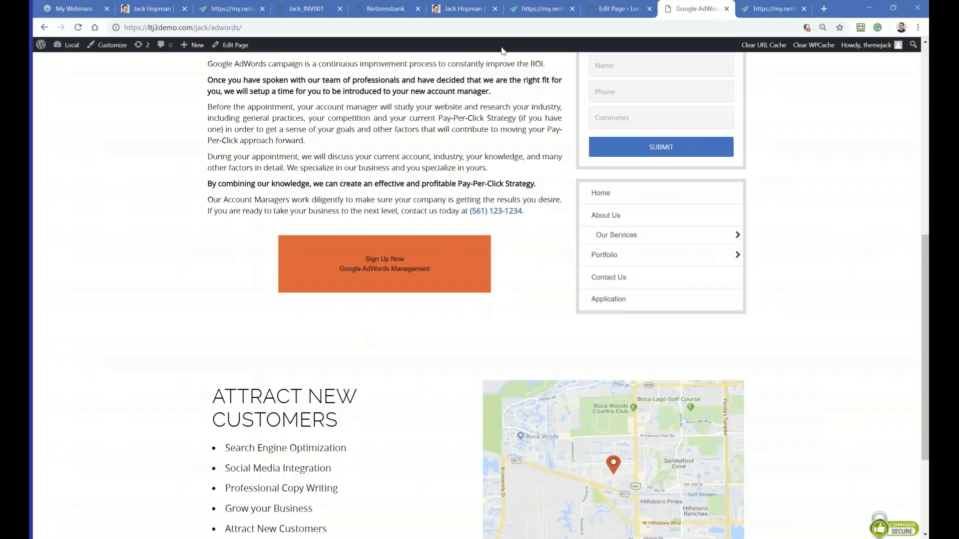
click(542, 8)
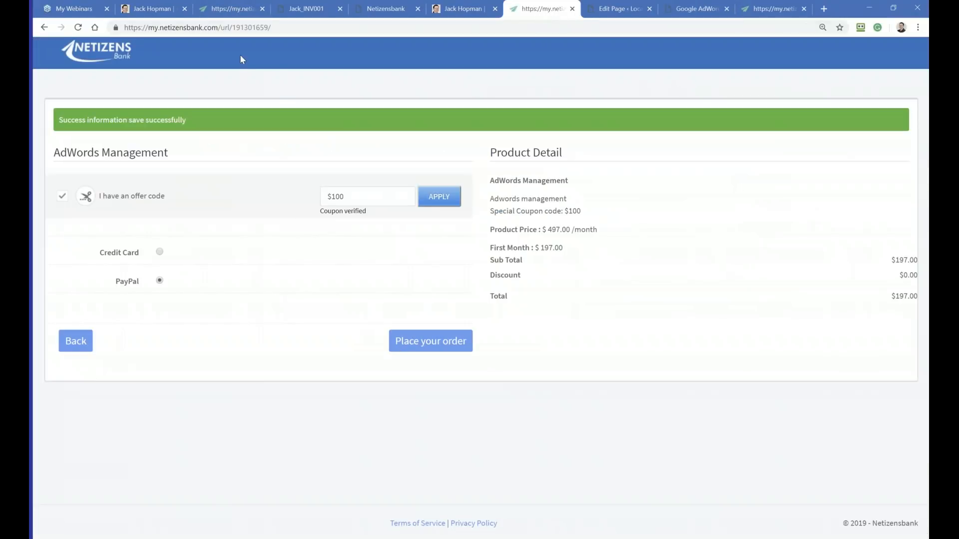
click(610, 537)
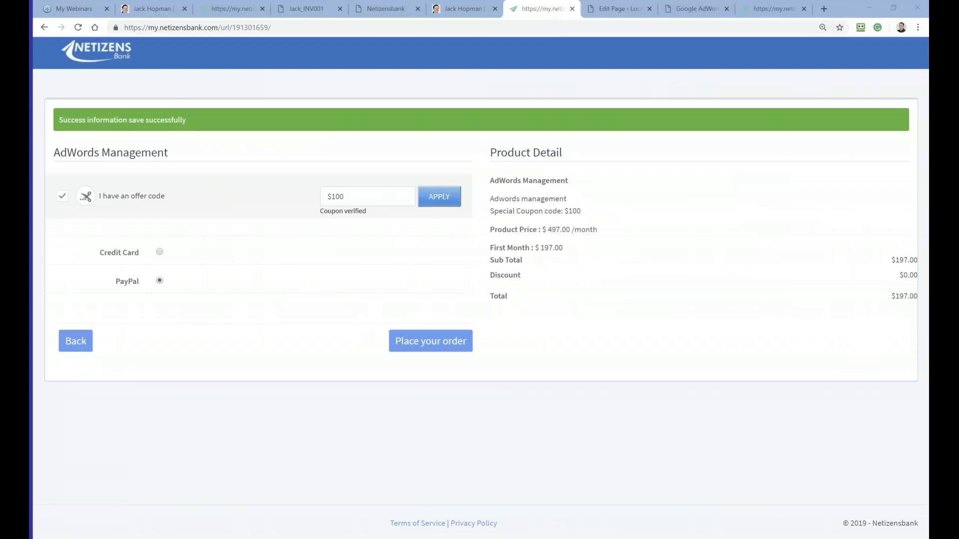